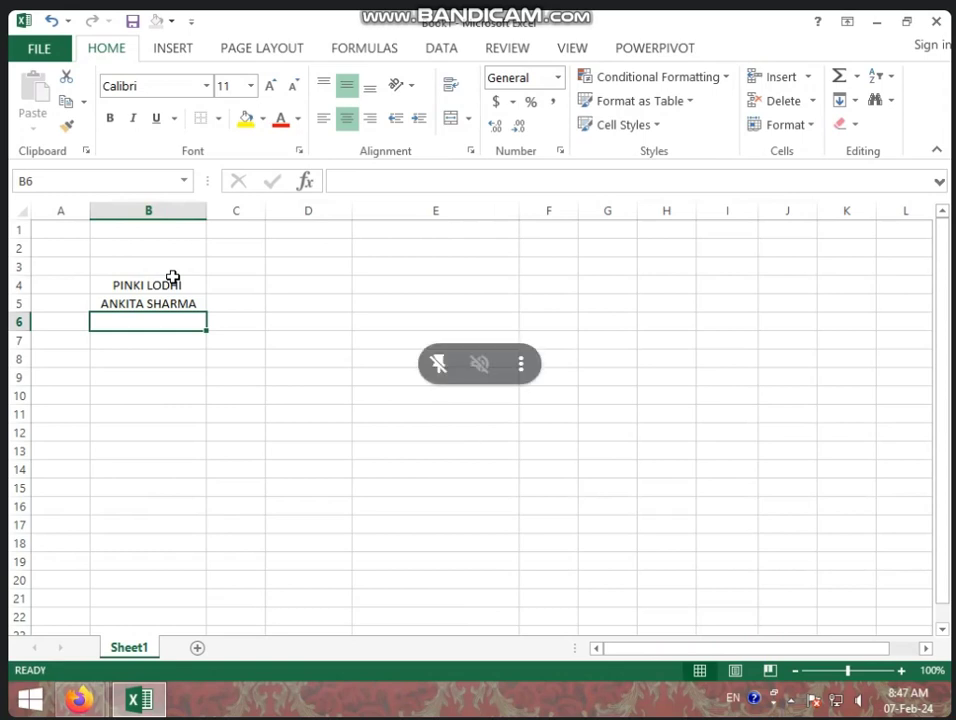
Step: Type three more student names into B6, B7 and B8 of the name list
{"action": "type", "text": "SUCHI"}
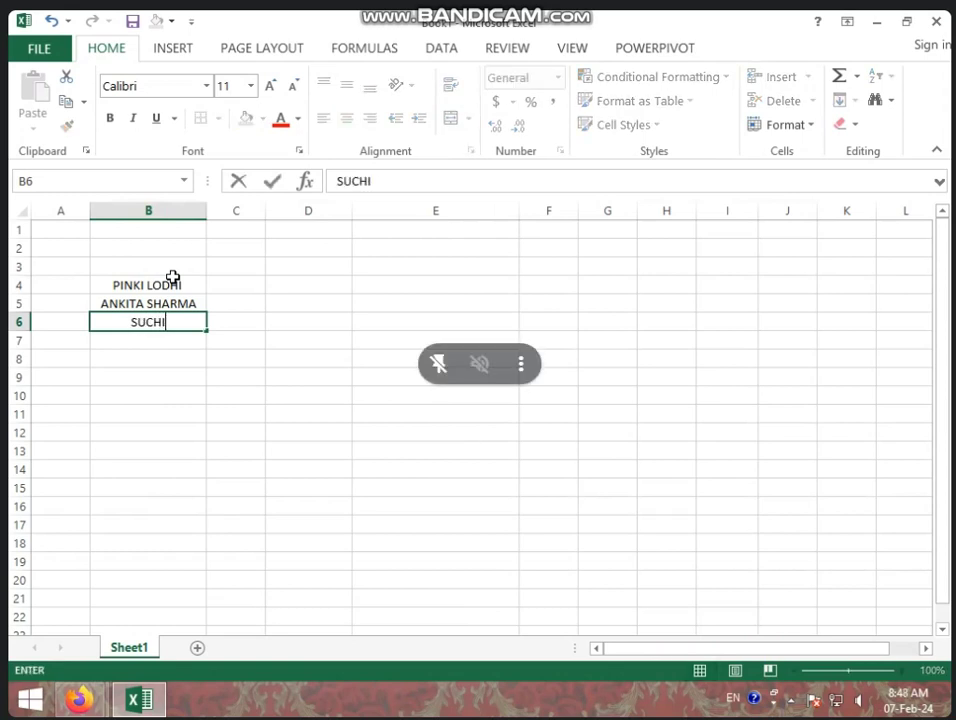
{"action": "type", "text": "TRA DANGI"}
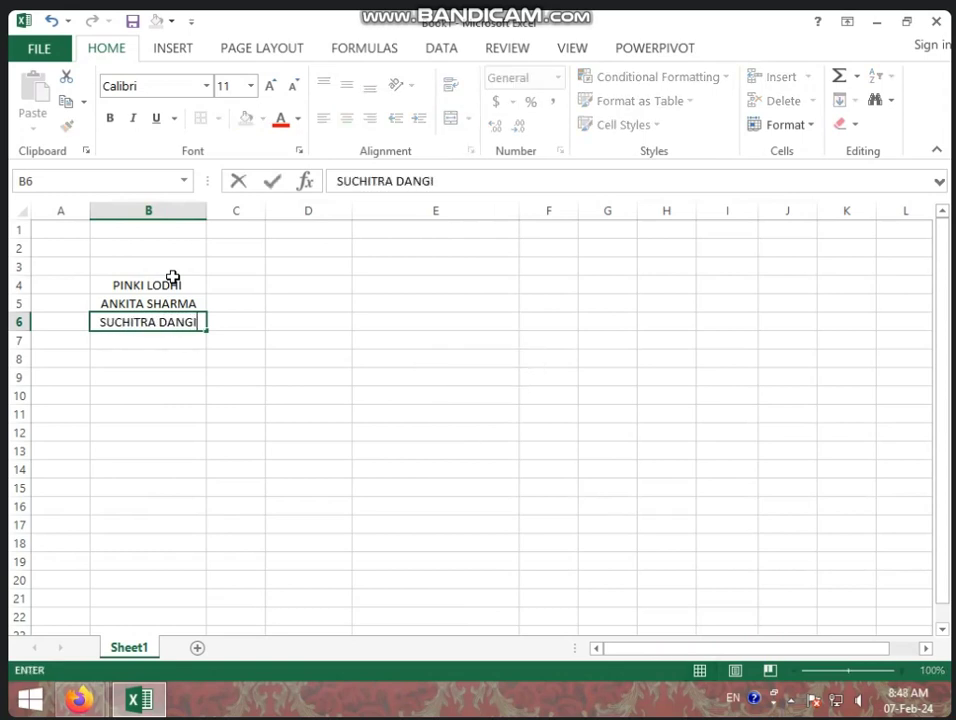
{"action": "key", "text": "Return"}
{"action": "type", "text": "SHI"}
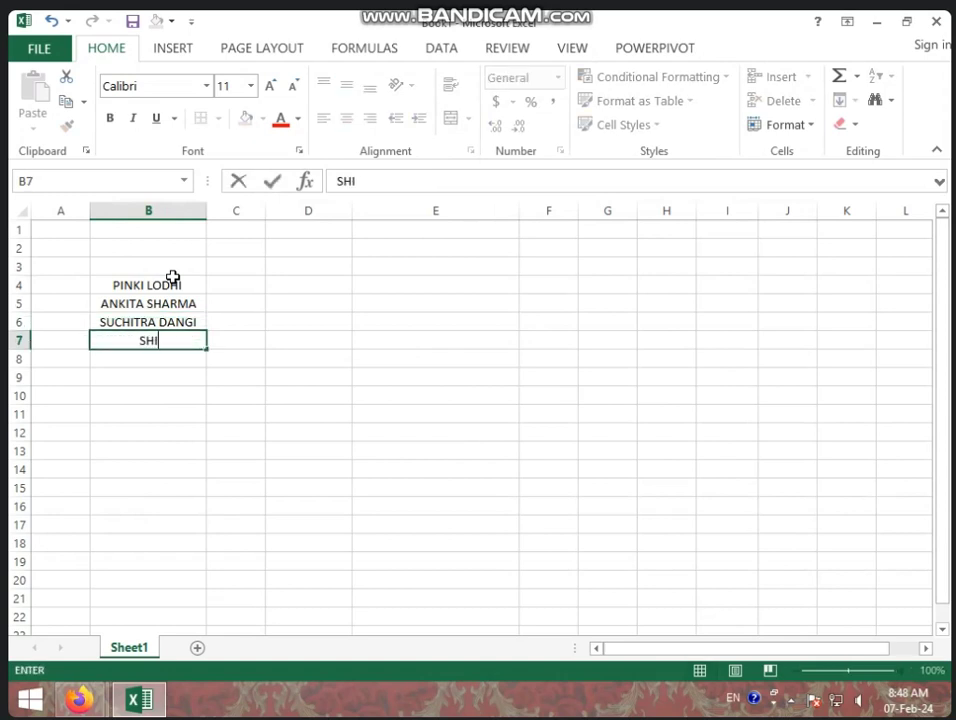
{"action": "type", "text": "VAM SEN"}
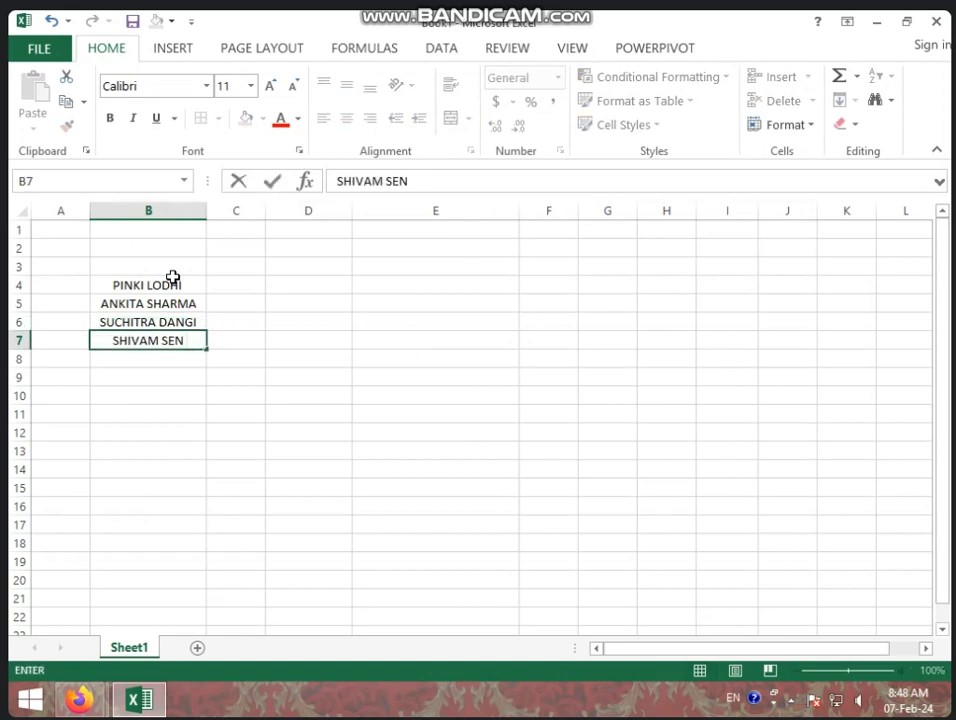
{"action": "key", "text": "Return"}
{"action": "type", "text": "VIVE"}
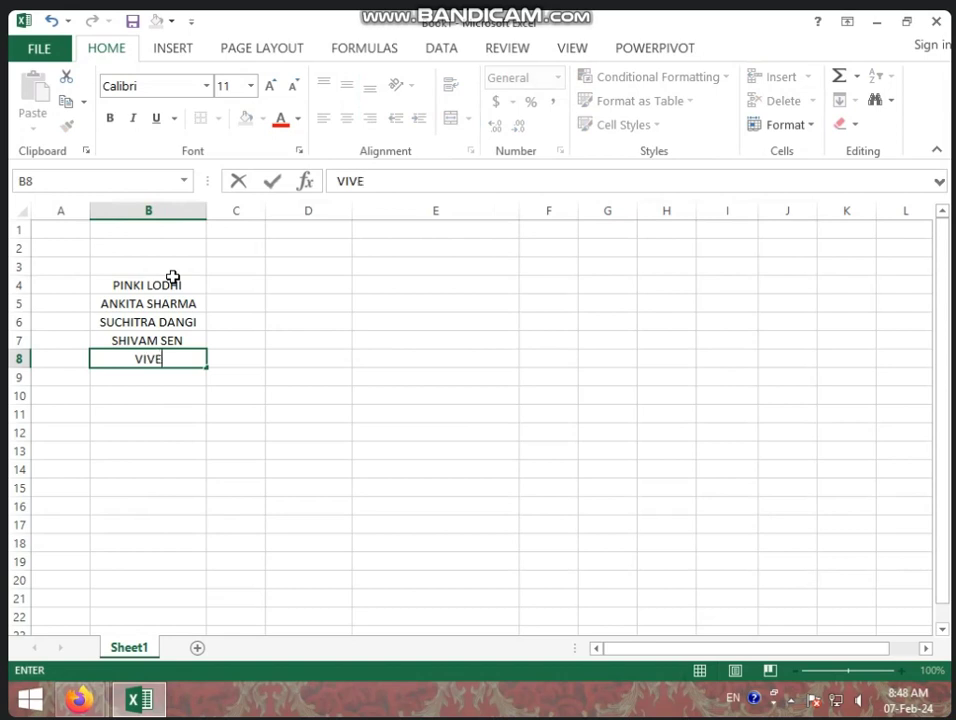
{"action": "type", "text": "K ANAND"}
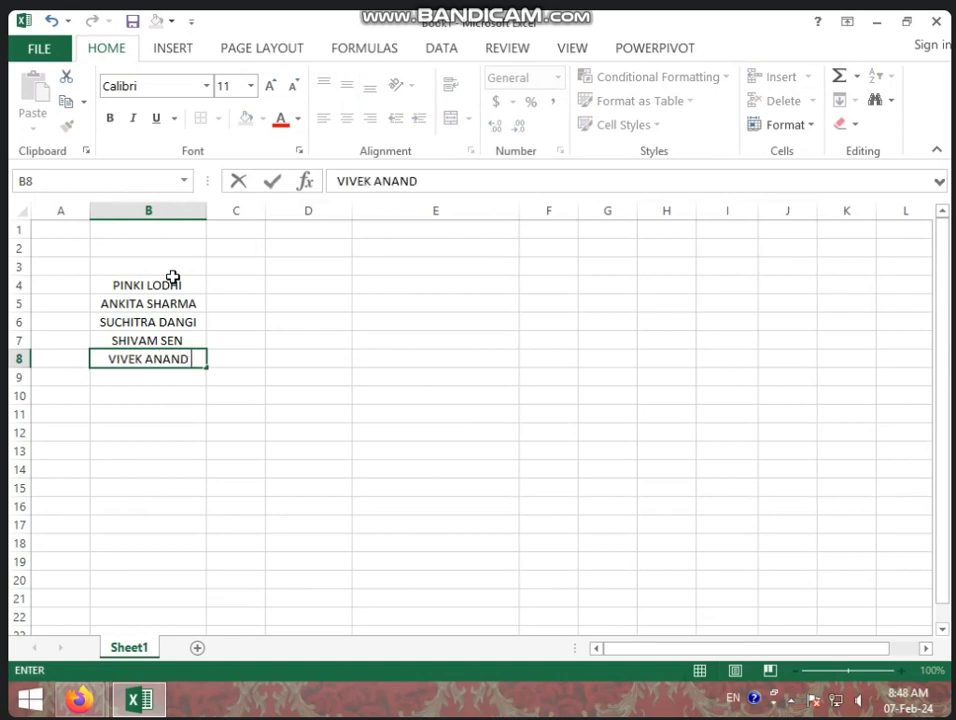
Step: Fill the five names in B4:B8 down column B to row 27 with the fill handle
{"action": "mouse_move", "coordinate": [124, 290]}
{"action": "left_mouse_down"}
{"action": "mouse_move", "coordinate": [151, 331]}
{"action": "mouse_move", "coordinate": [151, 360]}
{"action": "left_mouse_up"}
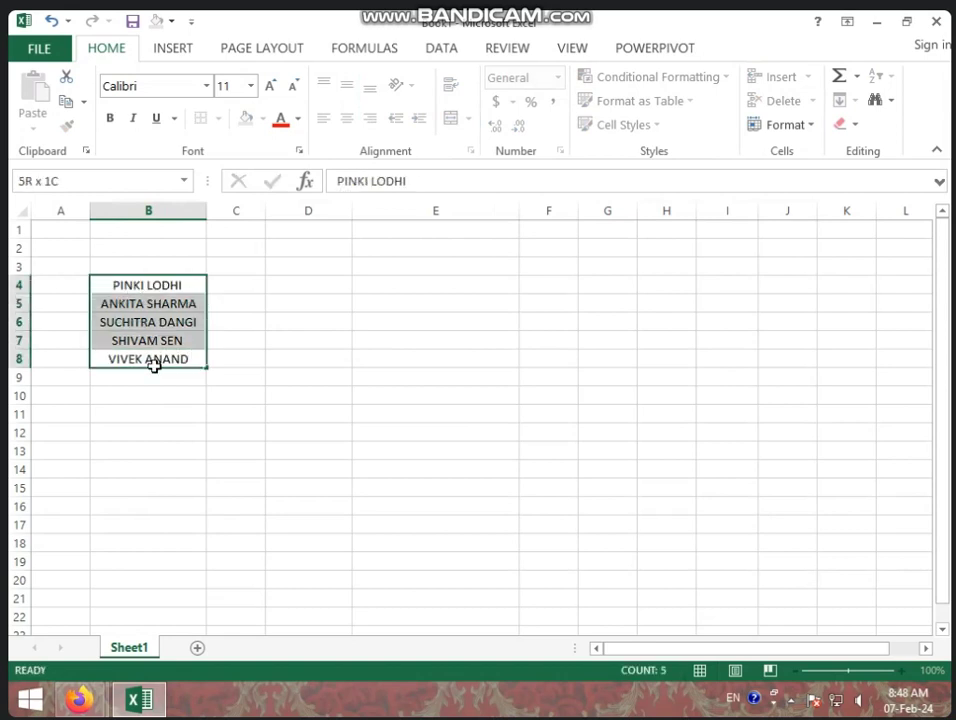
{"action": "mouse_move", "coordinate": [208, 368]}
{"action": "left_mouse_down"}
{"action": "mouse_move", "coordinate": [211, 657]}
{"action": "mouse_move", "coordinate": [205, 600]}
{"action": "left_mouse_up"}
{"action": "left_click", "coordinate": [241, 391]}
{"action": "scroll", "coordinate": [241, 364], "scroll_direction": "up", "scroll_amount": 1}
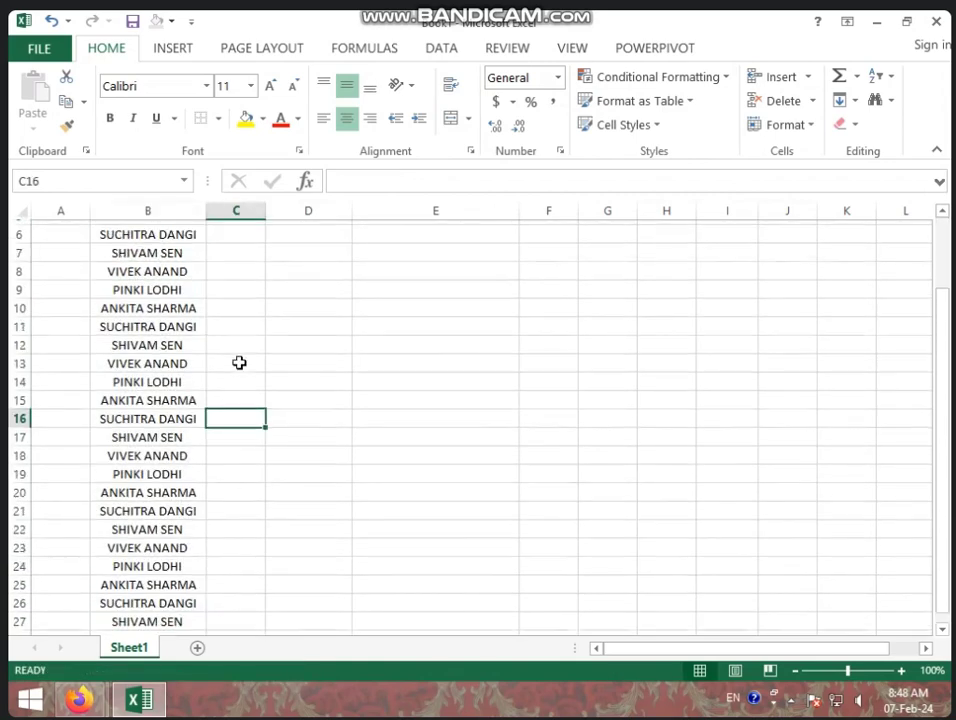
{"action": "scroll", "coordinate": [239, 362], "scroll_direction": "up", "scroll_amount": 2}
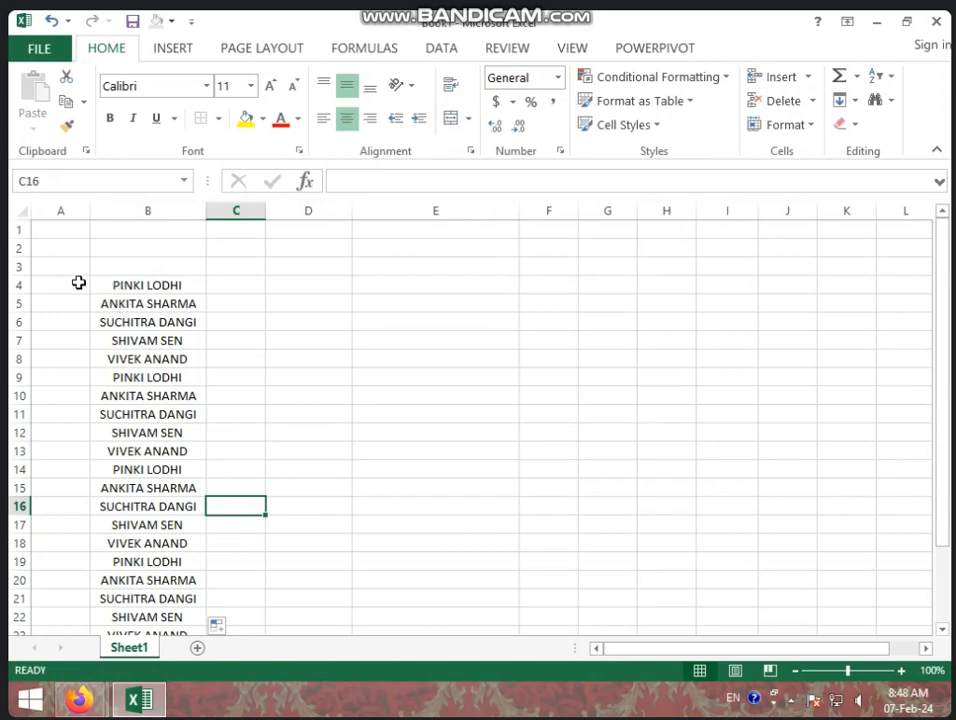
{"action": "scroll", "coordinate": [139, 266], "scroll_direction": "down", "scroll_amount": 1}
{"action": "scroll", "coordinate": [245, 292], "scroll_direction": "up", "scroll_amount": 1}
{"action": "left_click", "coordinate": [245, 290]}
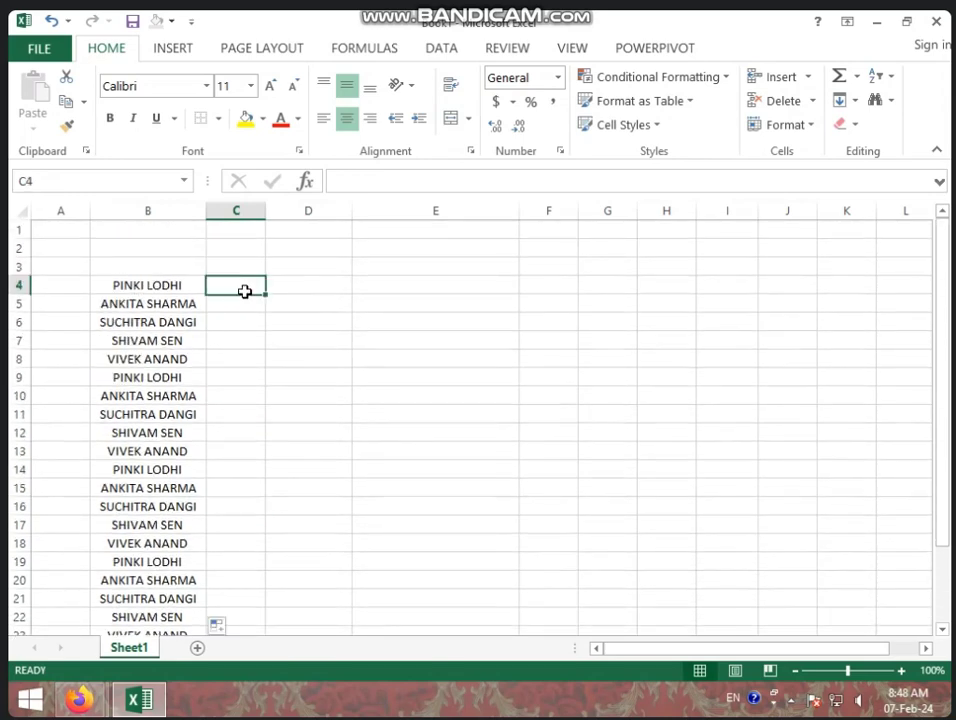
{"action": "left_click", "coordinate": [226, 263]}
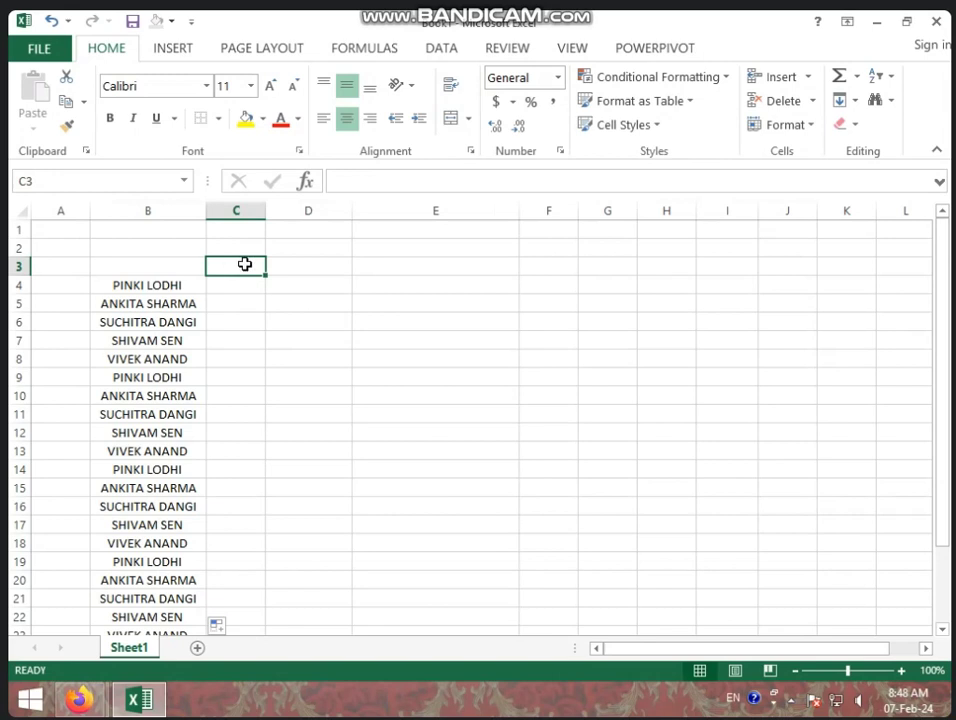
Step: Replace the TOTAL entry in C3 with HINDI, then add ENGLISH and SANSKRIT headings
{"action": "type", "text": "TOTAL"}
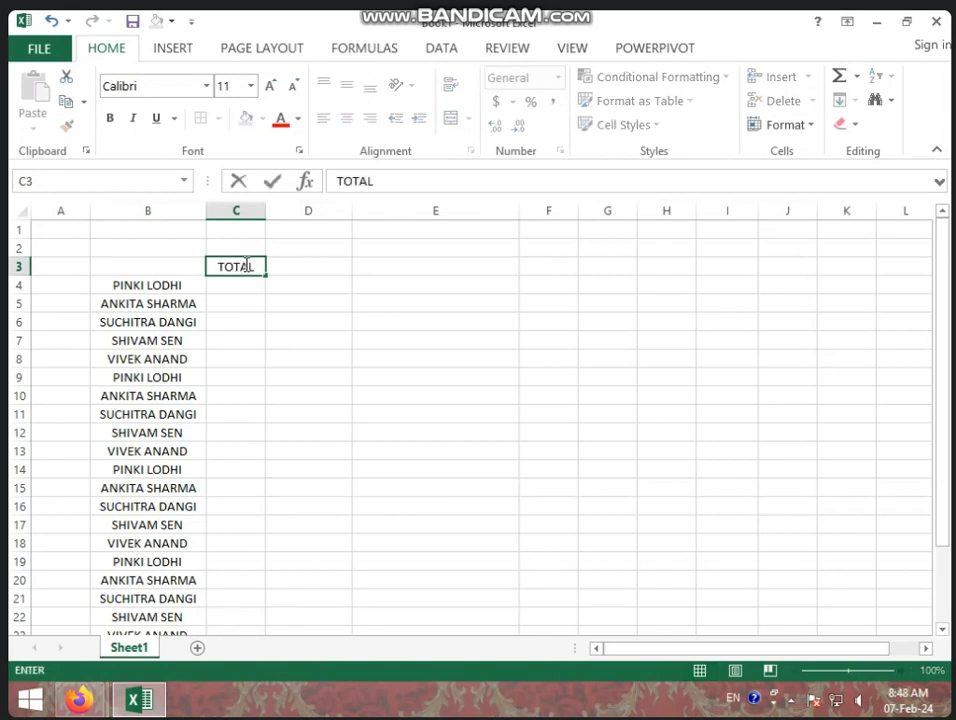
{"action": "key", "text": "BackSpace"}
{"action": "key", "text": "BackSpace"}
{"action": "key", "text": "BackSpace"}
{"action": "key", "text": "BackSpace"}
{"action": "type", "text": "HI"}
{"action": "type", "text": "NDI"}
{"action": "key", "text": "Tab"}
{"action": "type", "text": "EN"}
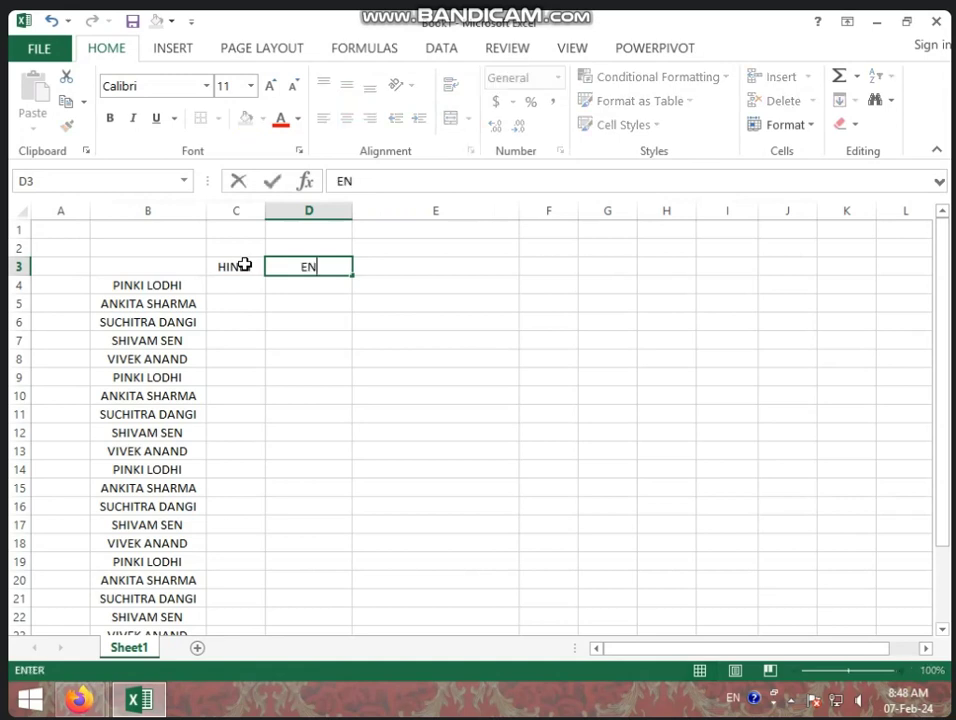
{"action": "type", "text": "GLISH"}
{"action": "key", "text": "Tab"}
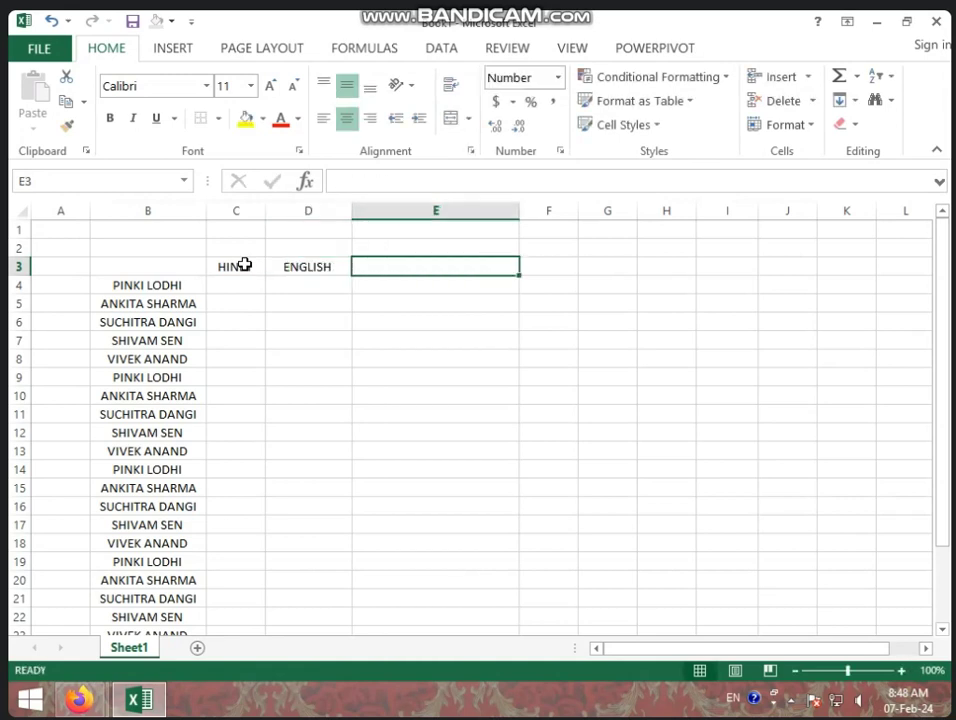
{"action": "type", "text": "SANB"}
{"action": "key", "text": "BackSpace"}
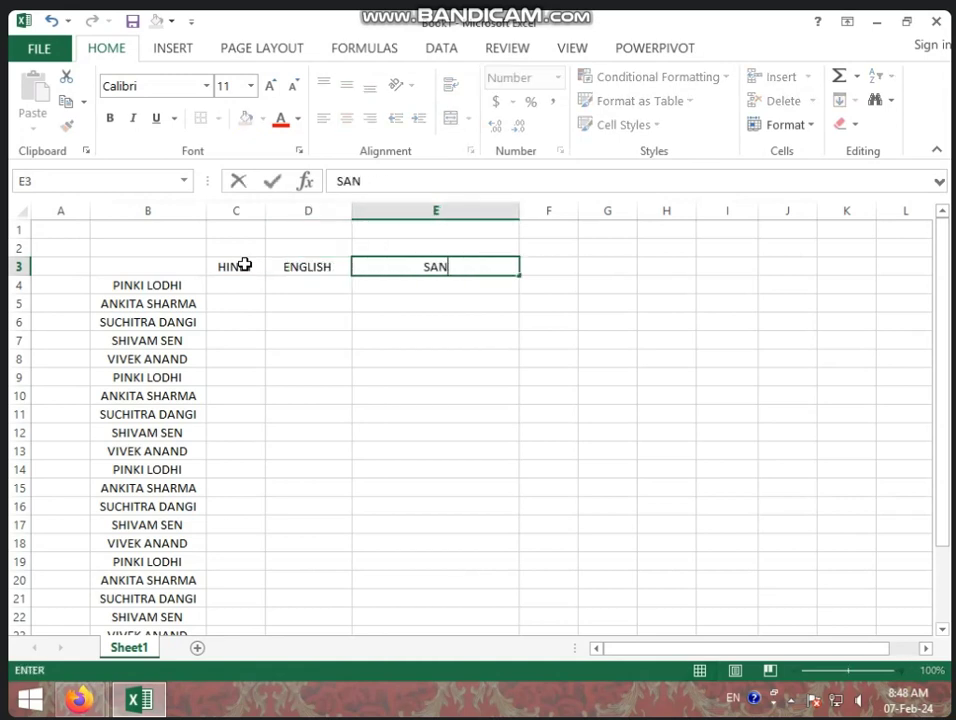
{"action": "type", "text": "SKRI"}
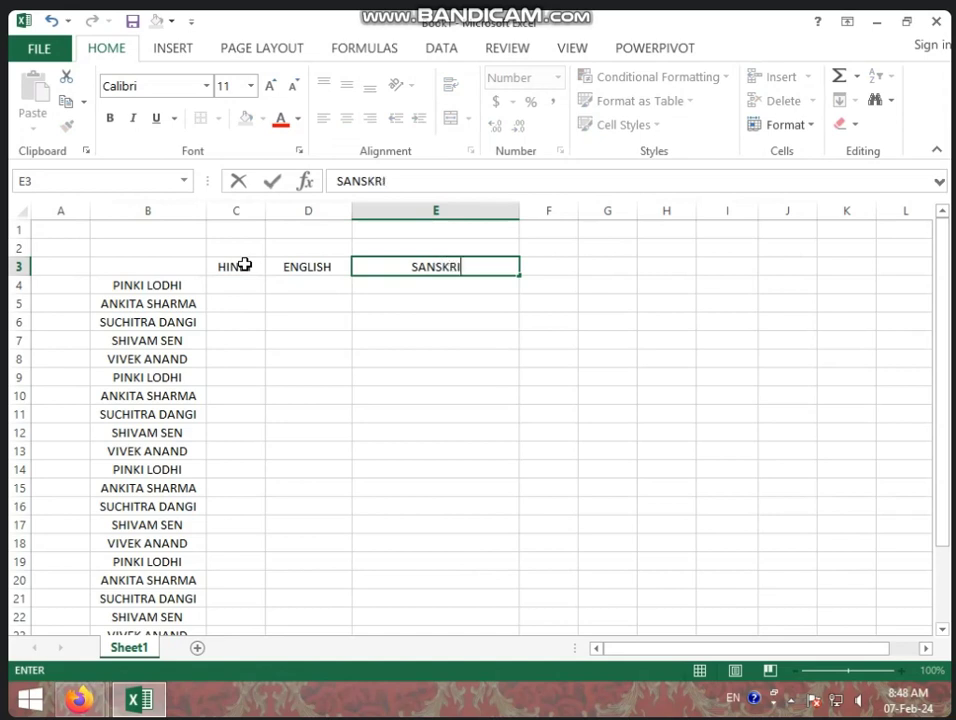
{"action": "type", "text": "T"}
{"action": "key", "text": "Tab"}
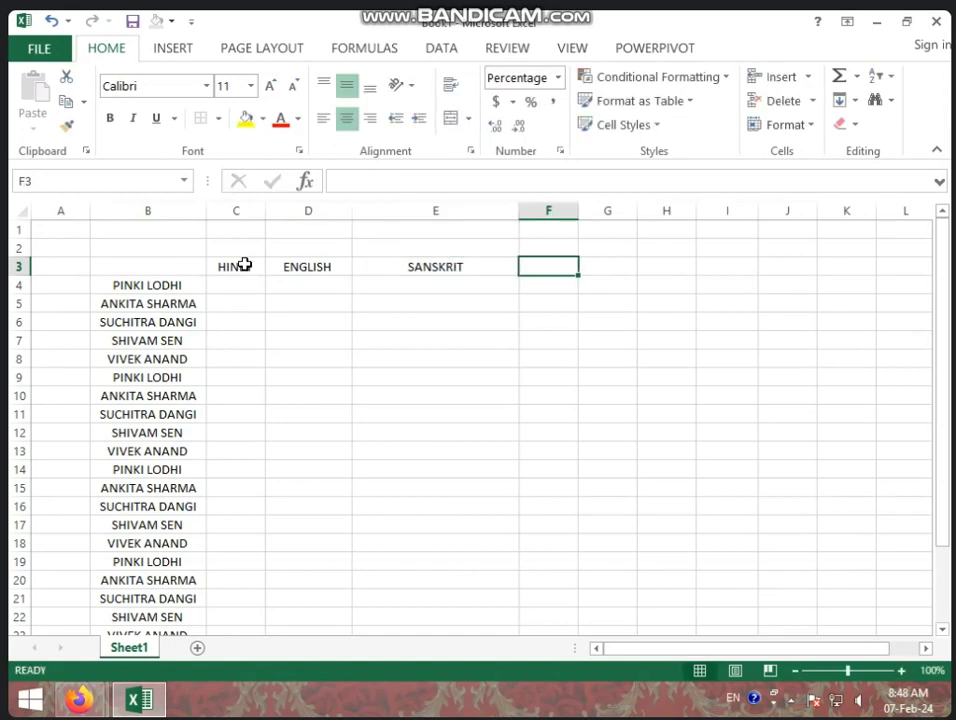
Step: Add MATHS, SO SCIENCE and SCIENCE headings in F3, G3 and H3
{"action": "type", "text": "NA"}
{"action": "key", "text": "BackSpace"}
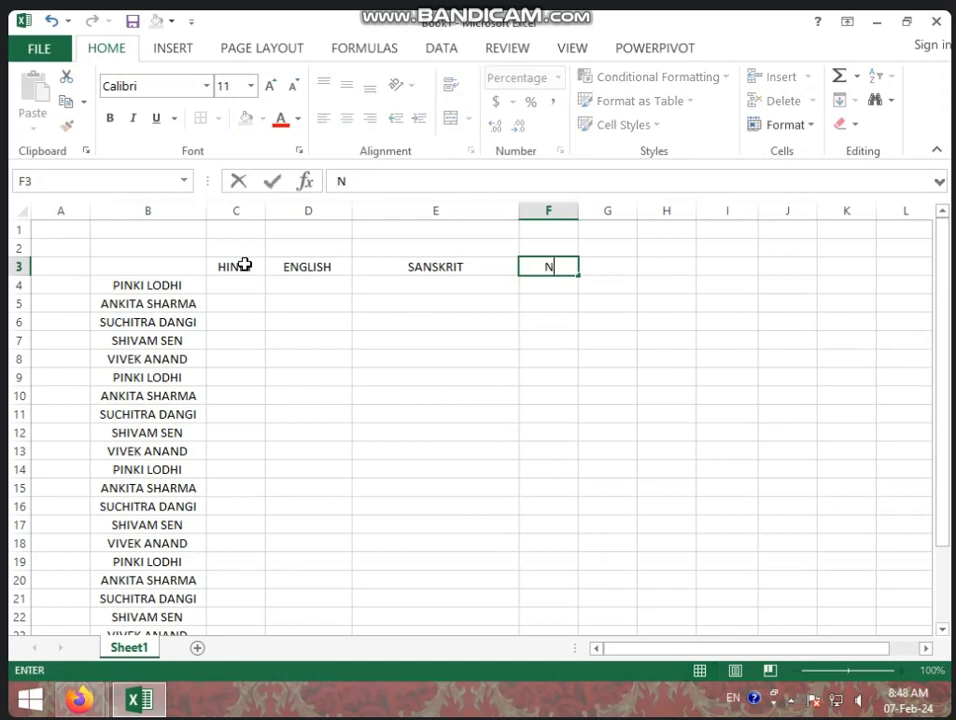
{"action": "key", "text": "BackSpace"}
{"action": "type", "text": "MATHS"}
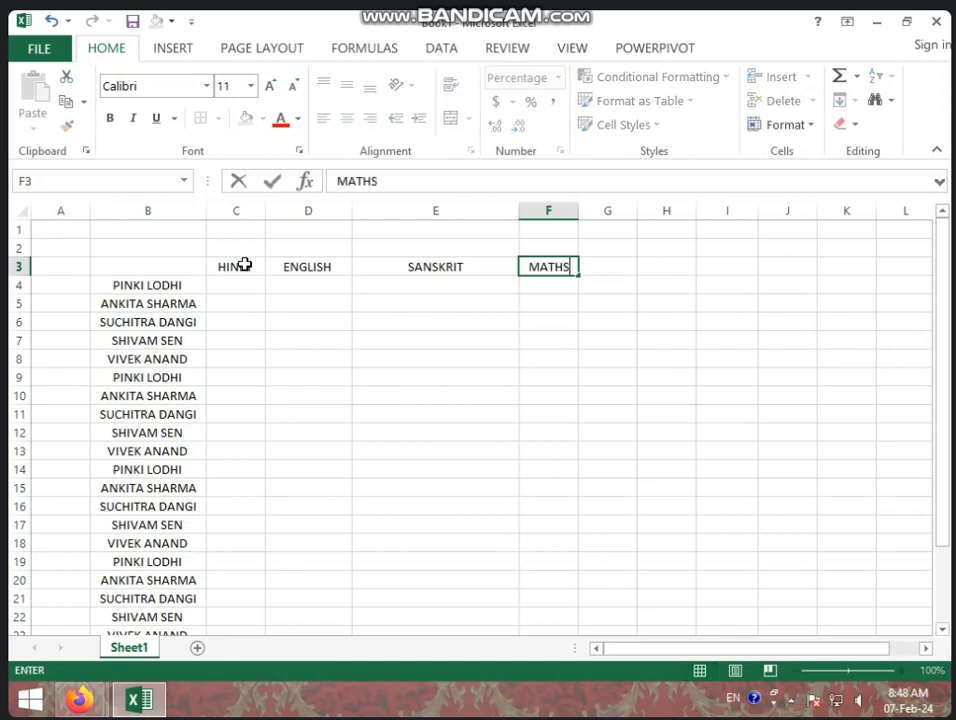
{"action": "key", "text": "Tab"}
{"action": "type", "text": "SO"}
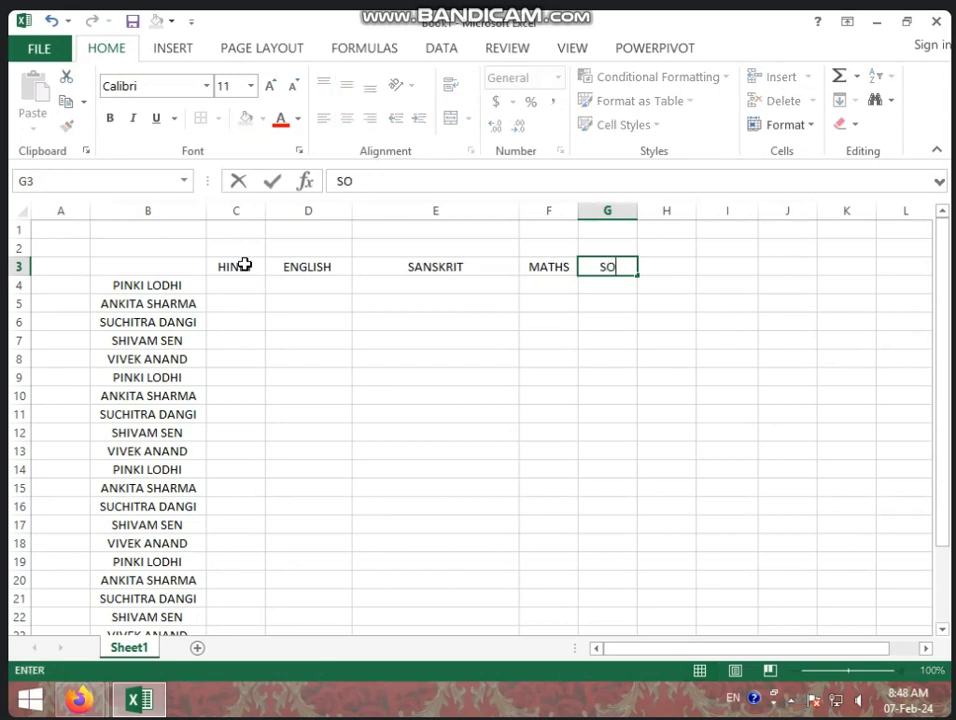
{"action": "type", "text": " SCIEN"}
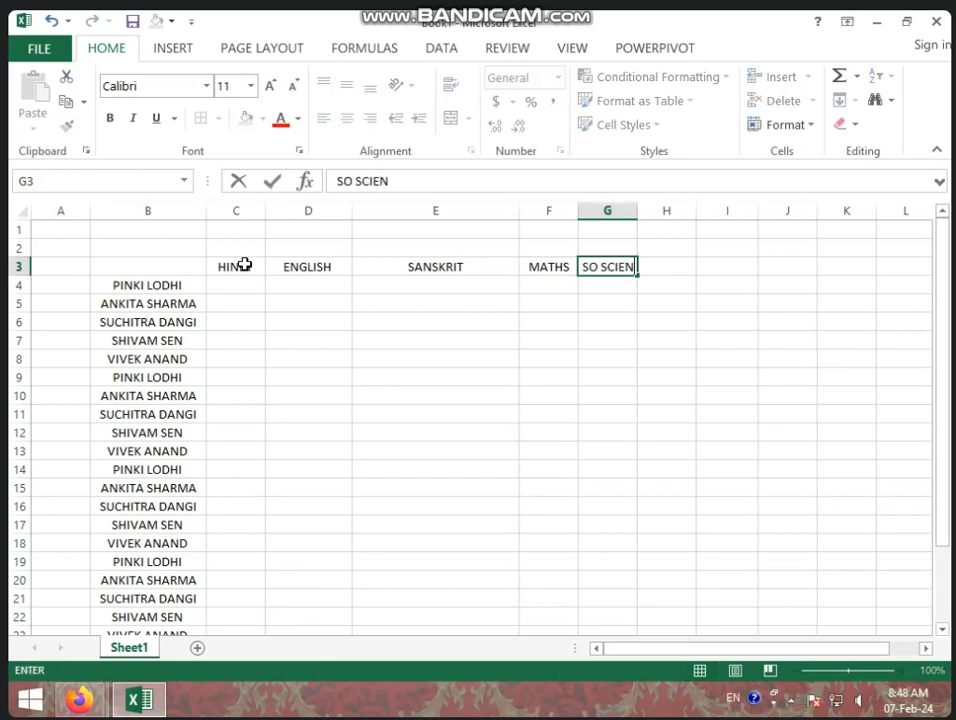
{"action": "type", "text": "CE"}
{"action": "key", "text": "Tab"}
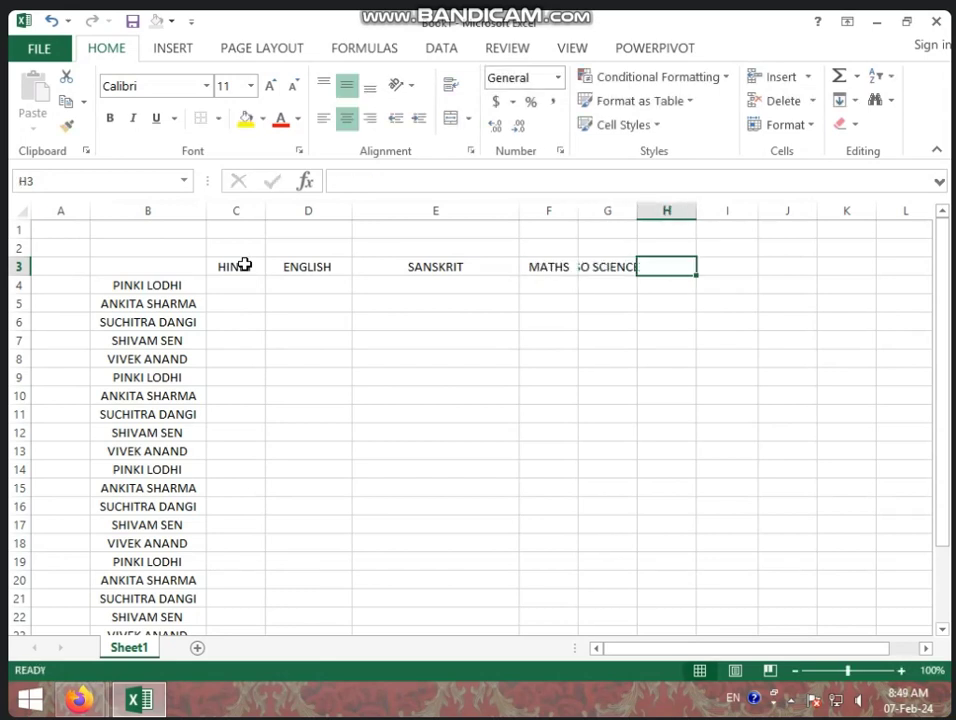
{"action": "type", "text": "SCIE"}
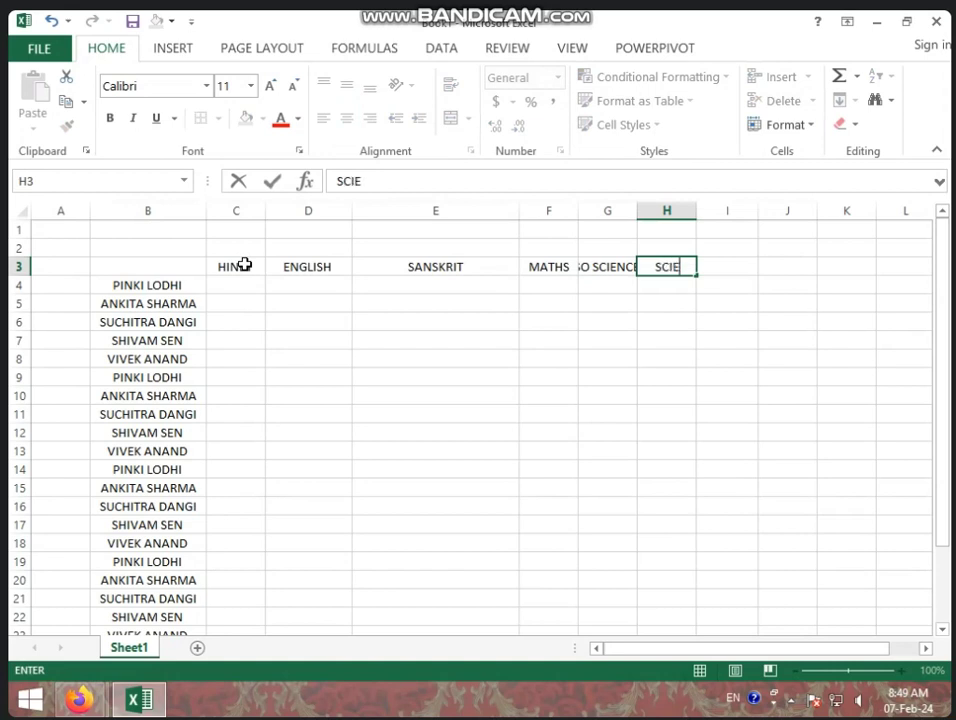
{"action": "type", "text": "NCE"}
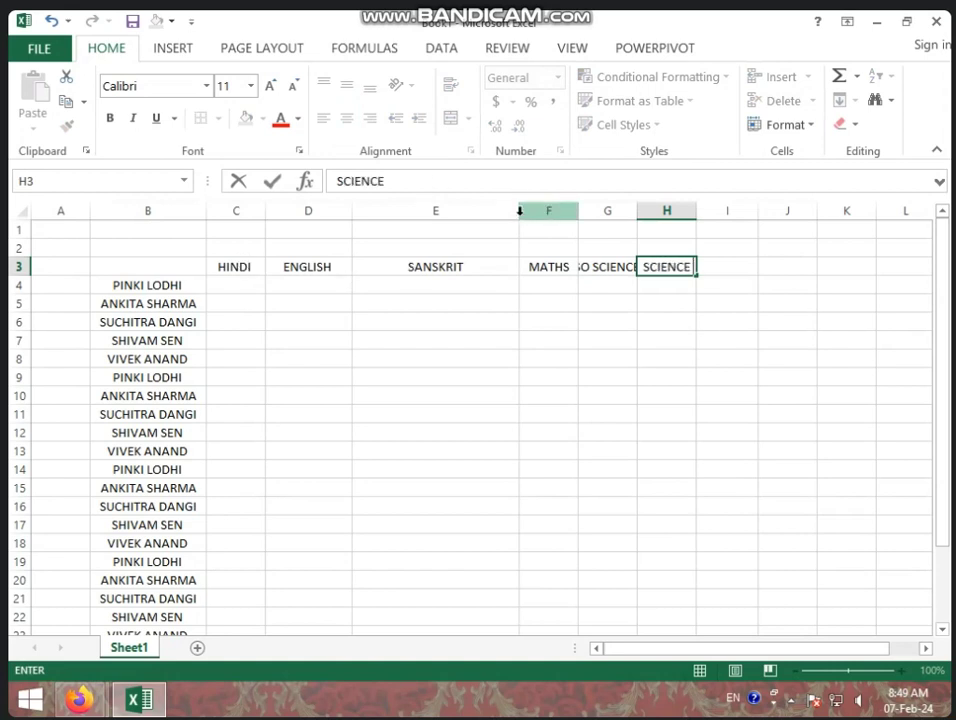
Step: Narrow the SANSKRIT column and widen column G so SO SCIENCE shows in full
{"action": "left_click", "coordinate": [519, 210]}
{"action": "left_click_drag", "start_coordinate": [519, 210], "coordinate": [426, 262]}
{"action": "left_click", "coordinate": [515, 248]}
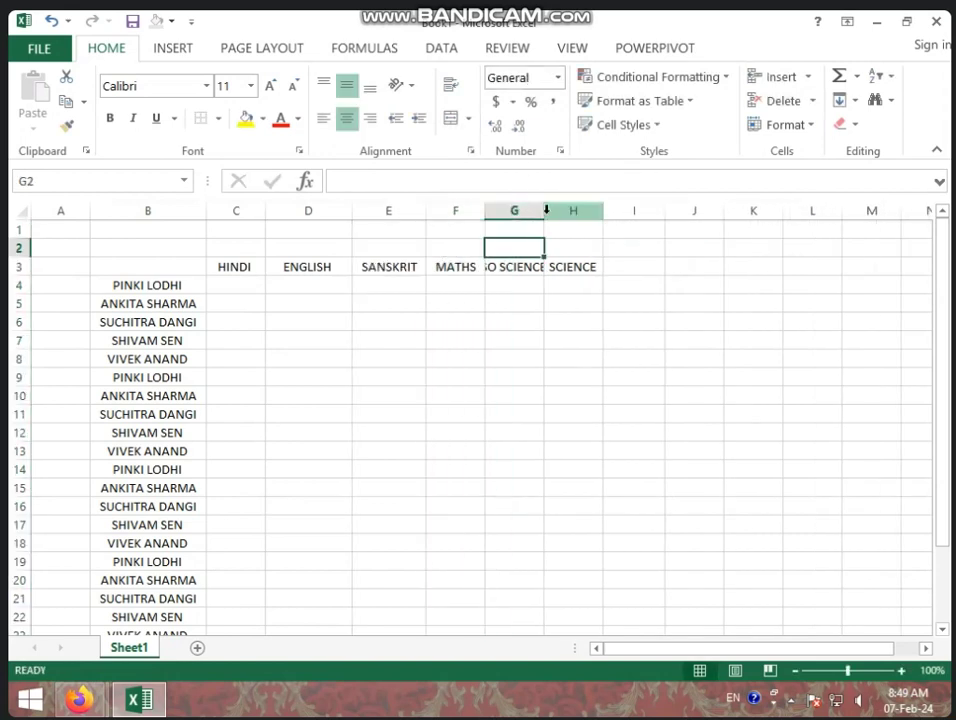
{"action": "left_click_drag", "start_coordinate": [545, 210], "coordinate": [573, 212]}
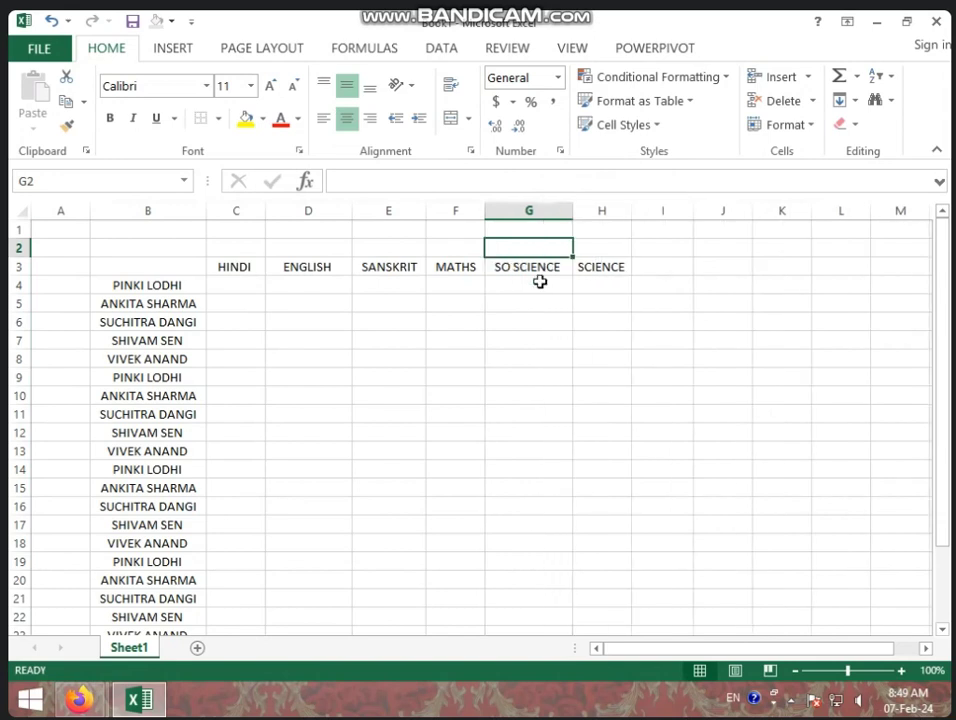
{"action": "left_click", "coordinate": [654, 298]}
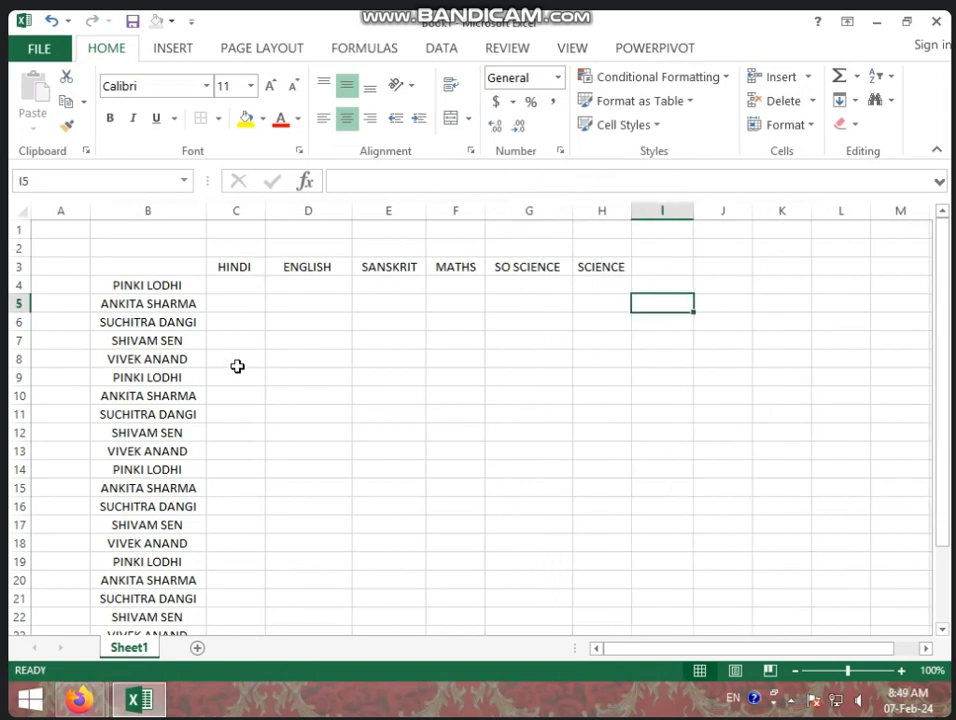
{"action": "left_click", "coordinate": [248, 289]}
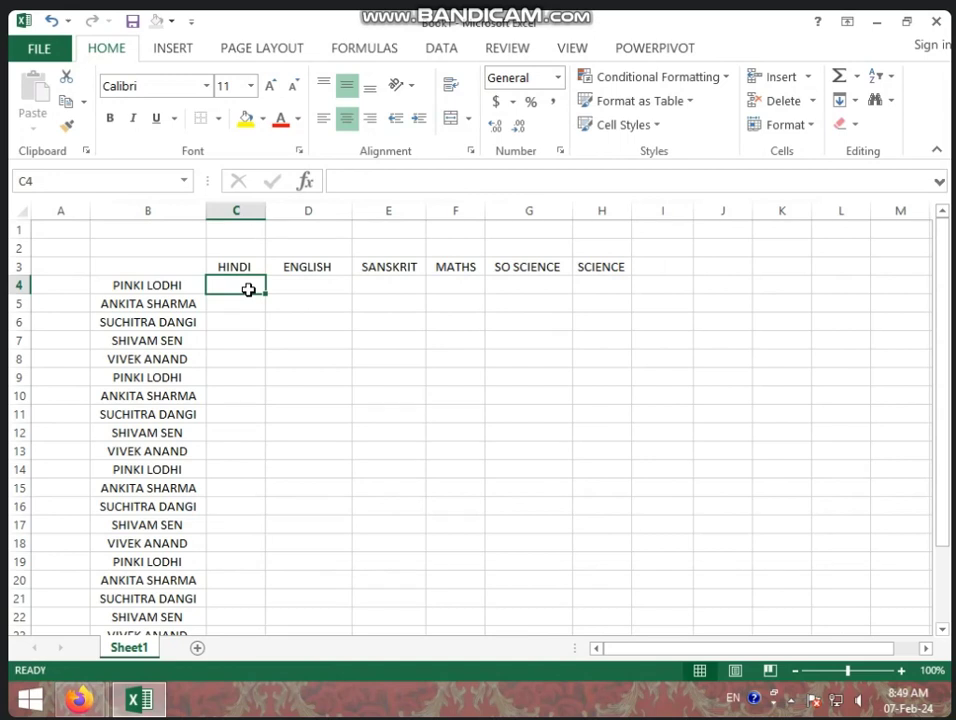
Step: Enter =RANDBETWEEN(20,100) in C4 as the first student's Hindi mark
{"action": "type", "text": "="}
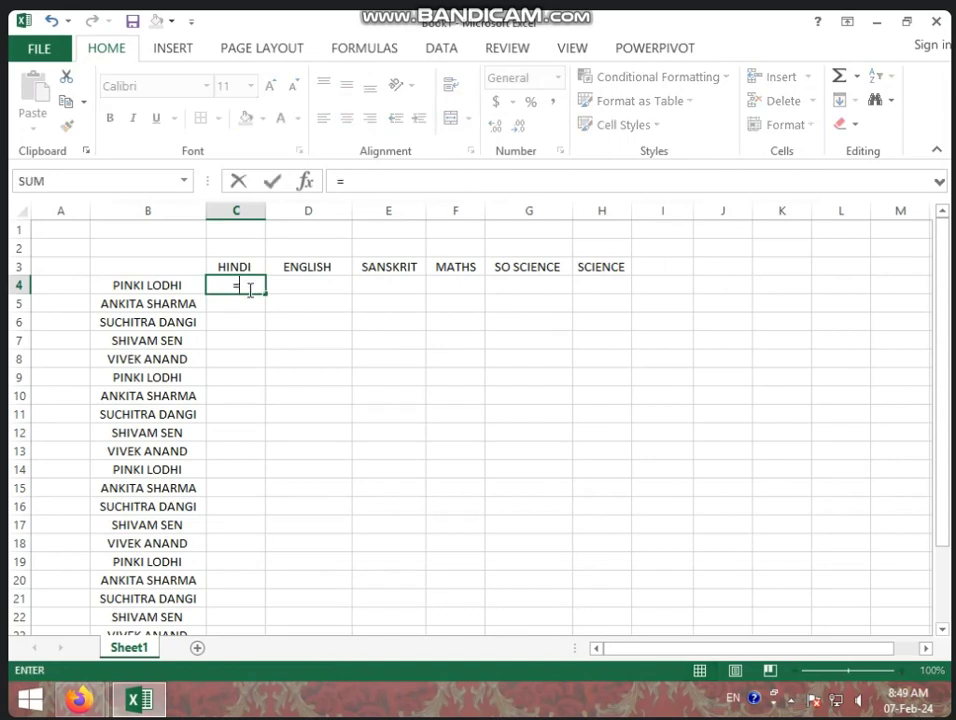
{"action": "type", "text": "RAND"}
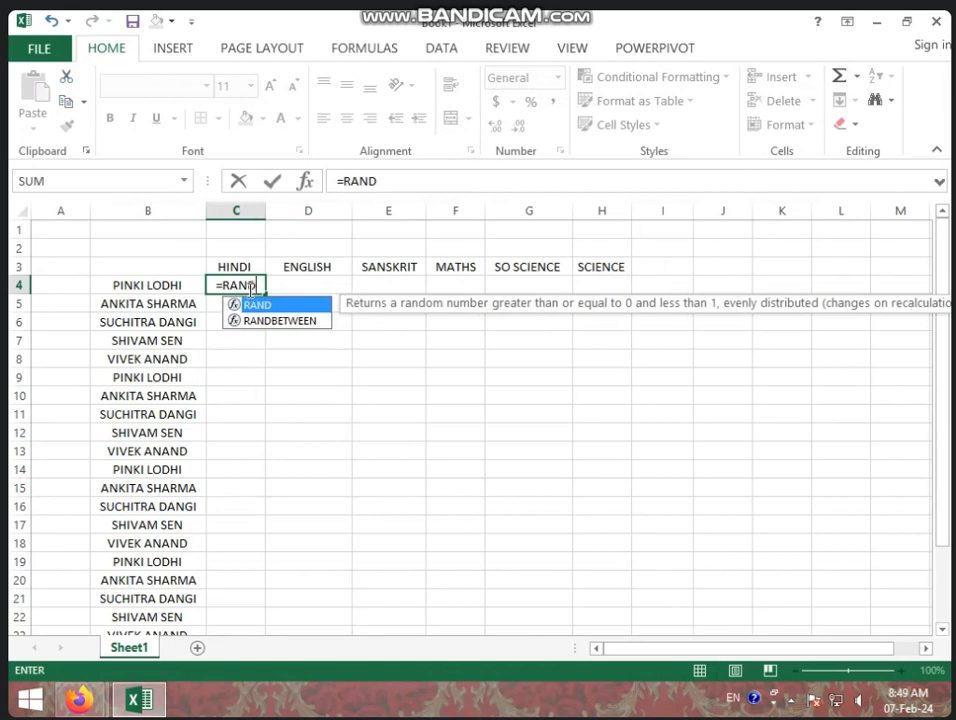
{"action": "type", "text": "B"}
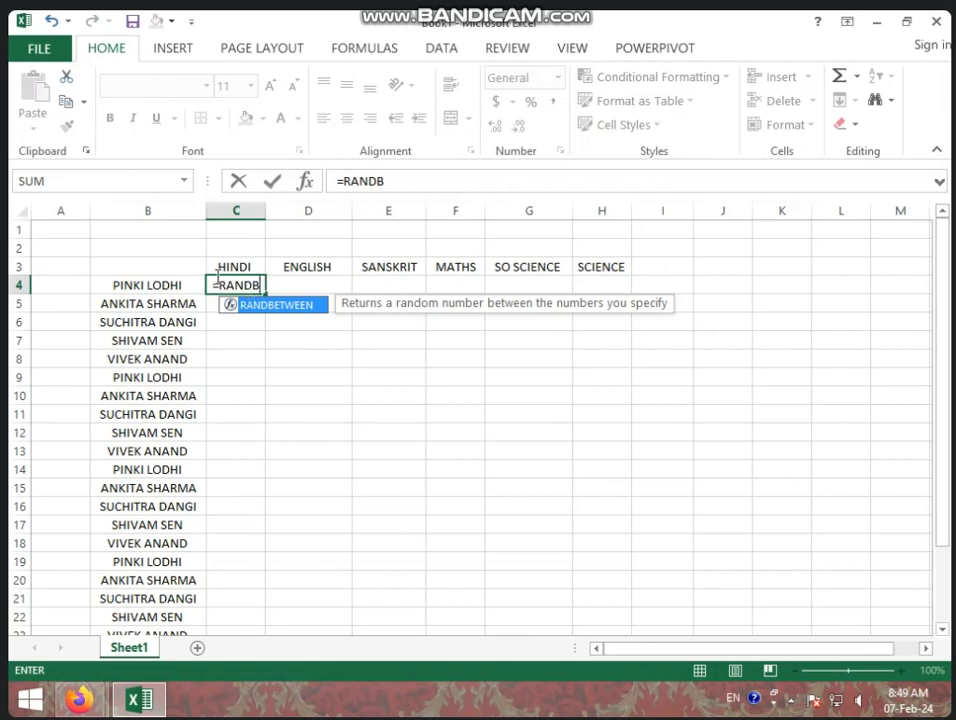
{"action": "type", "text": "ET"}
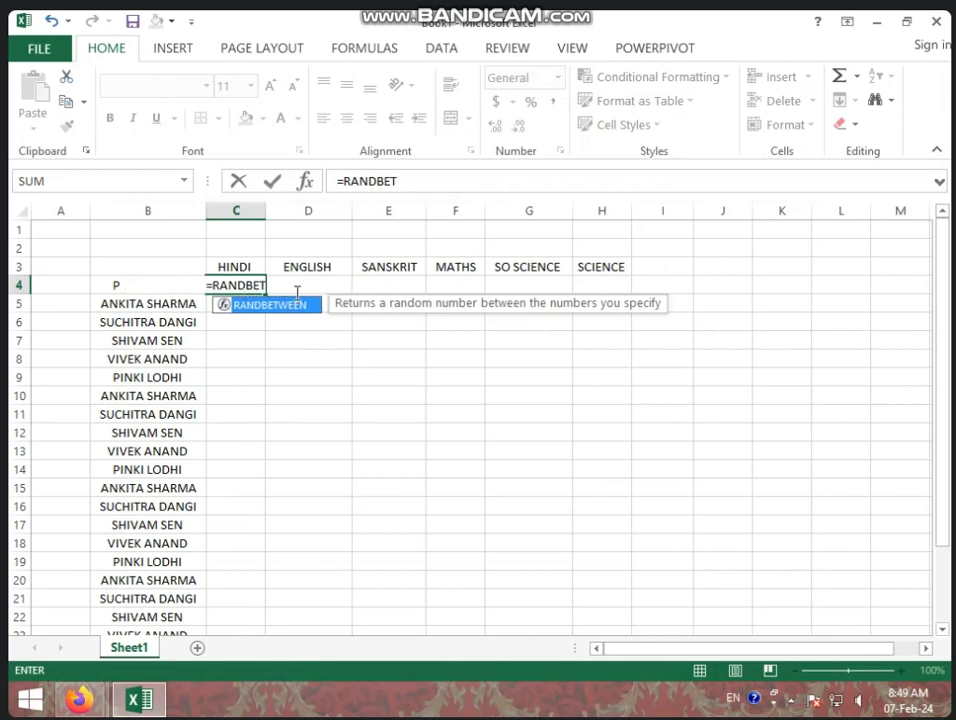
{"action": "type", "text": "WEEN"}
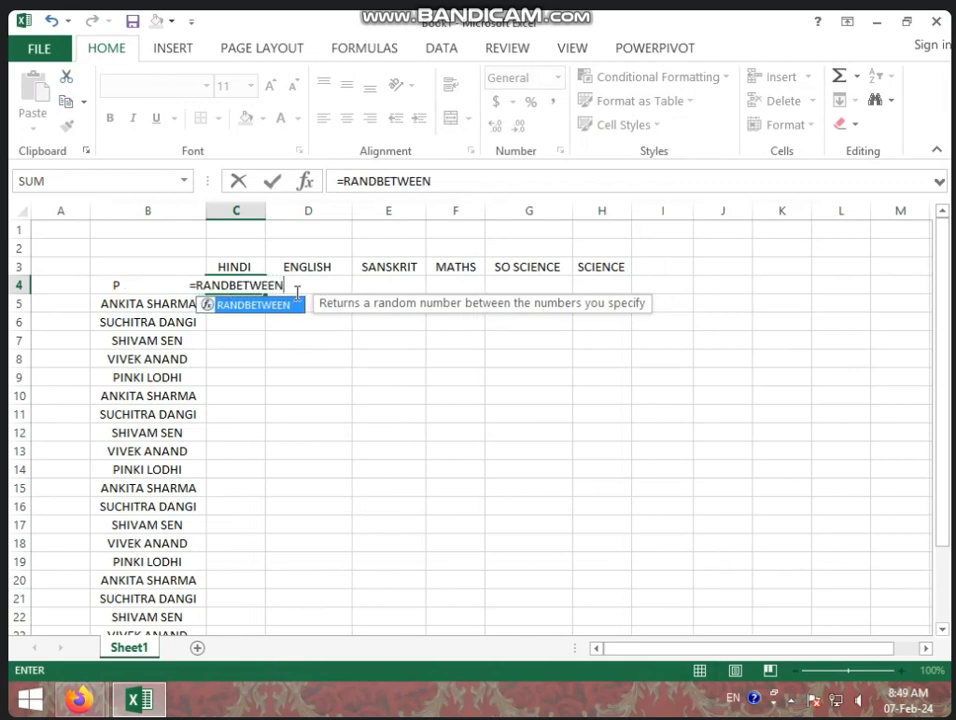
{"action": "type", "text": "("}
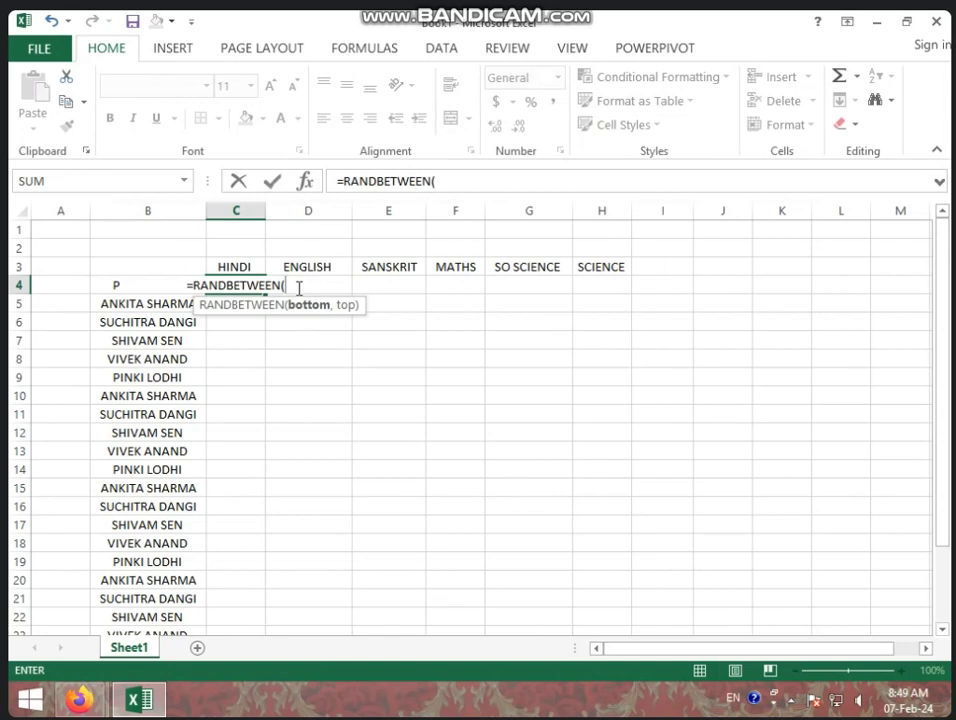
{"action": "type", "text": "20"}
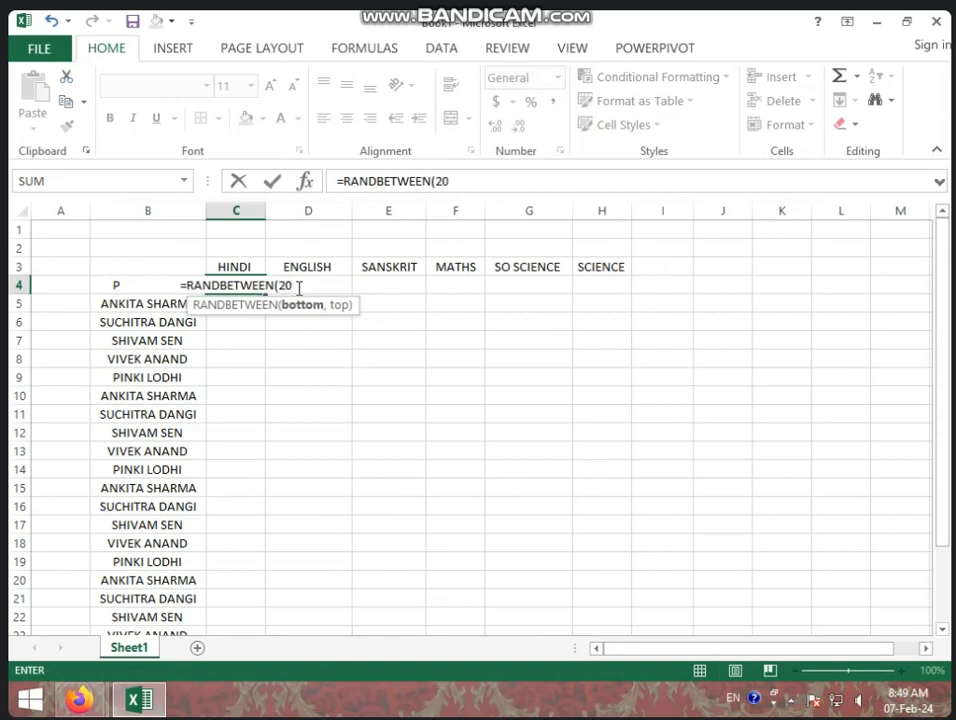
{"action": "type", "text": ","}
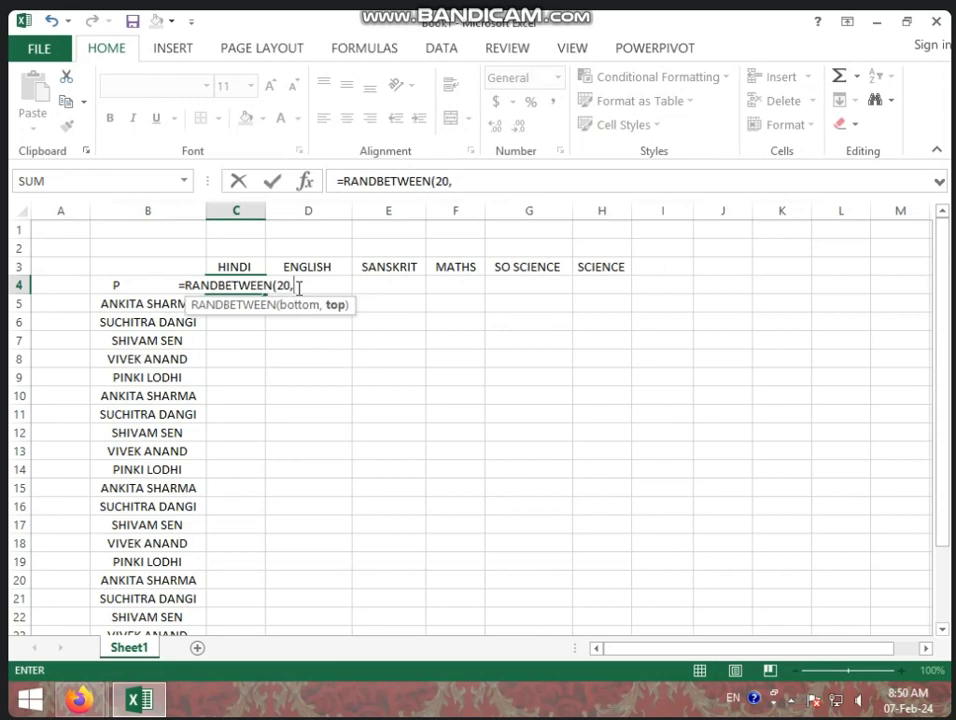
{"action": "type", "text": "100"}
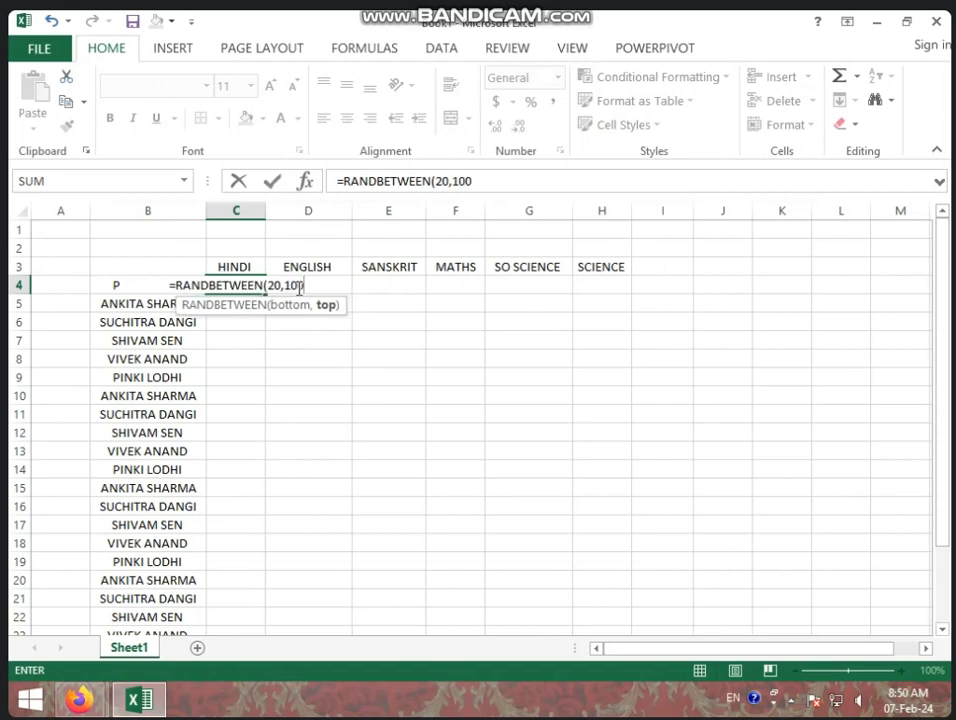
{"action": "type", "text": ")"}
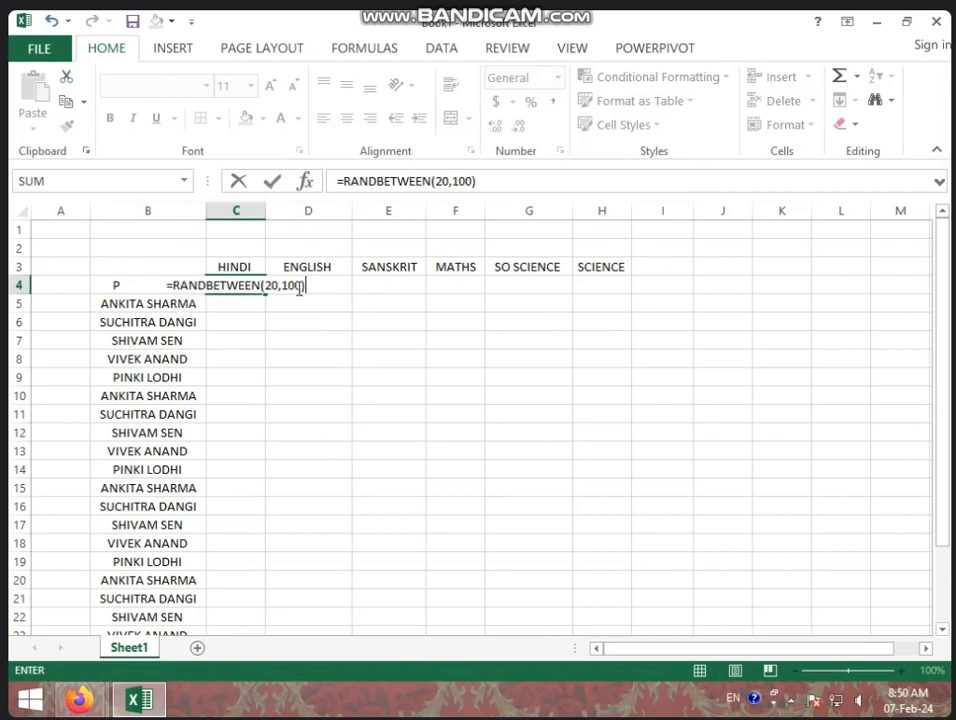
{"action": "key", "text": "Return"}
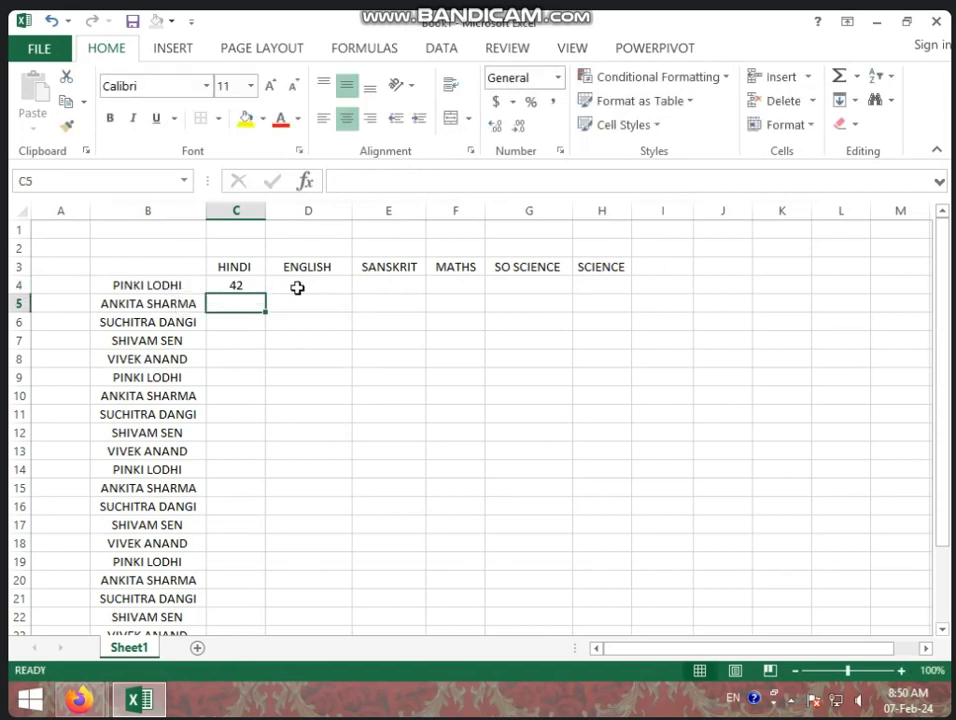
Step: Copy the C4 RANDBETWEEN formula down to row 27 and across through column I
{"action": "left_click", "coordinate": [229, 285]}
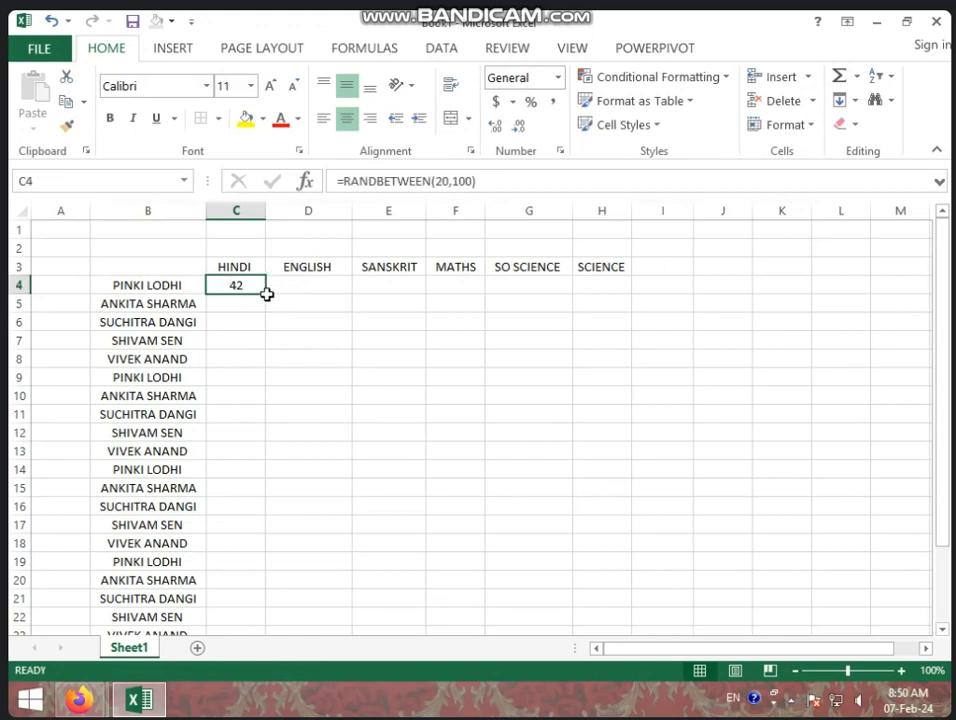
{"action": "left_click_drag", "start_coordinate": [268, 295], "coordinate": [259, 612]}
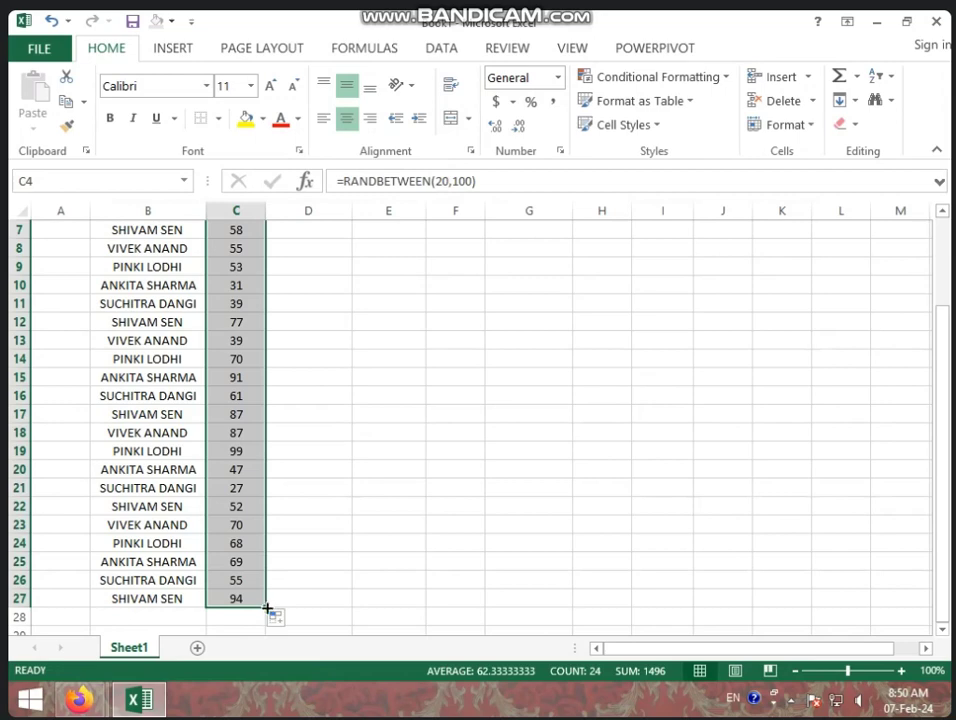
{"action": "left_click_drag", "start_coordinate": [267, 607], "coordinate": [666, 603]}
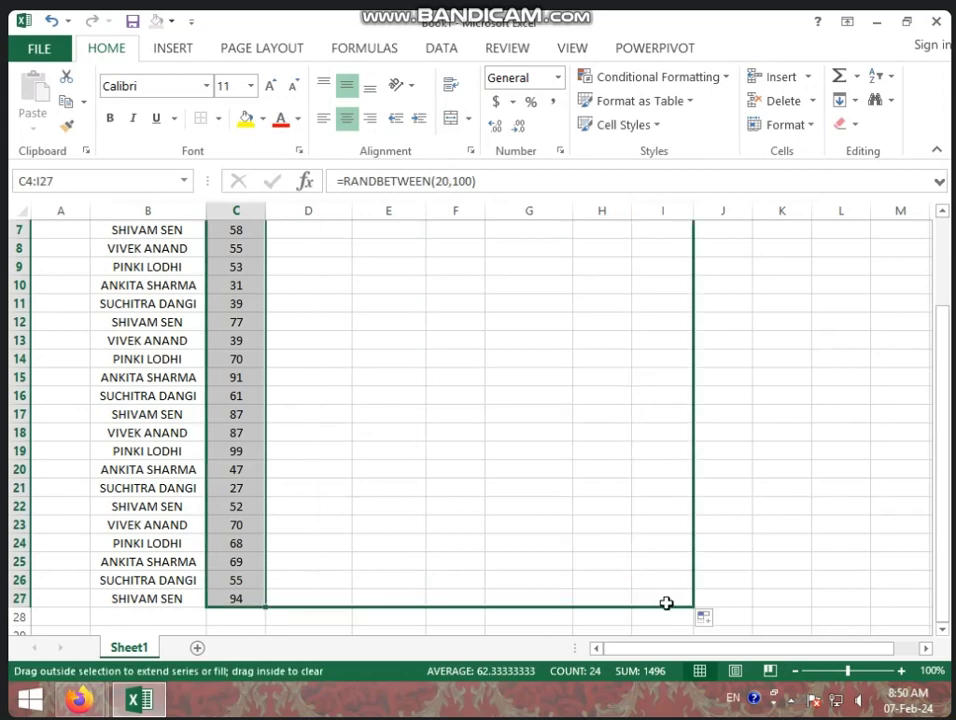
{"action": "scroll", "coordinate": [600, 560], "scroll_direction": "up", "scroll_amount": 2}
{"action": "left_click", "coordinate": [664, 268]}
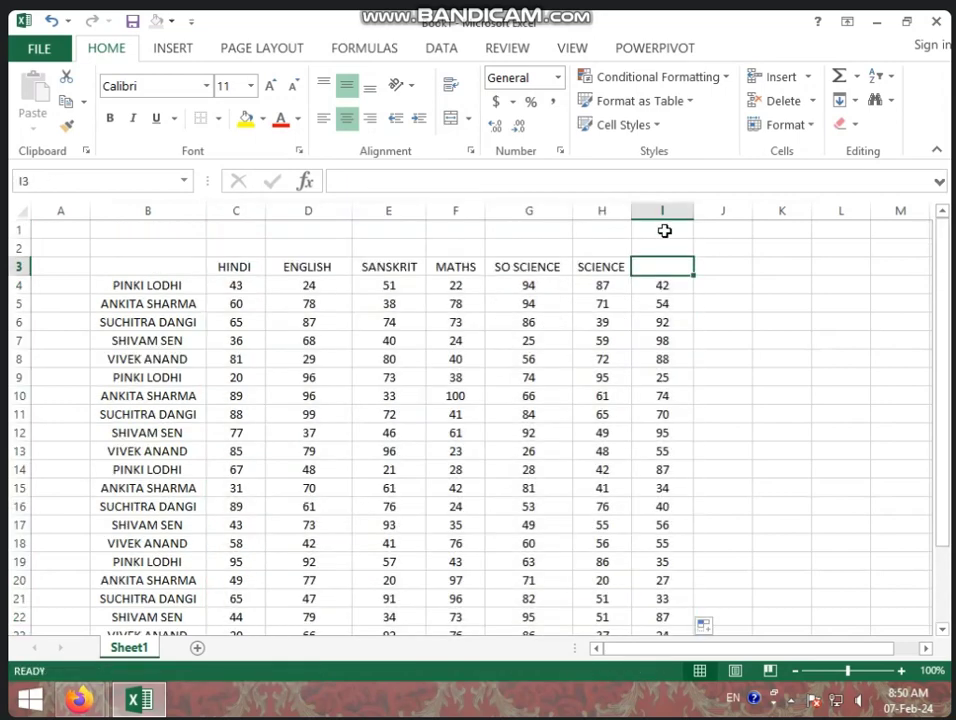
{"action": "left_click", "coordinate": [662, 210]}
Step: Clear the extra marks from column I and set the E8 SANSKRIT mark to 89
{"action": "key", "text": "Delete"}
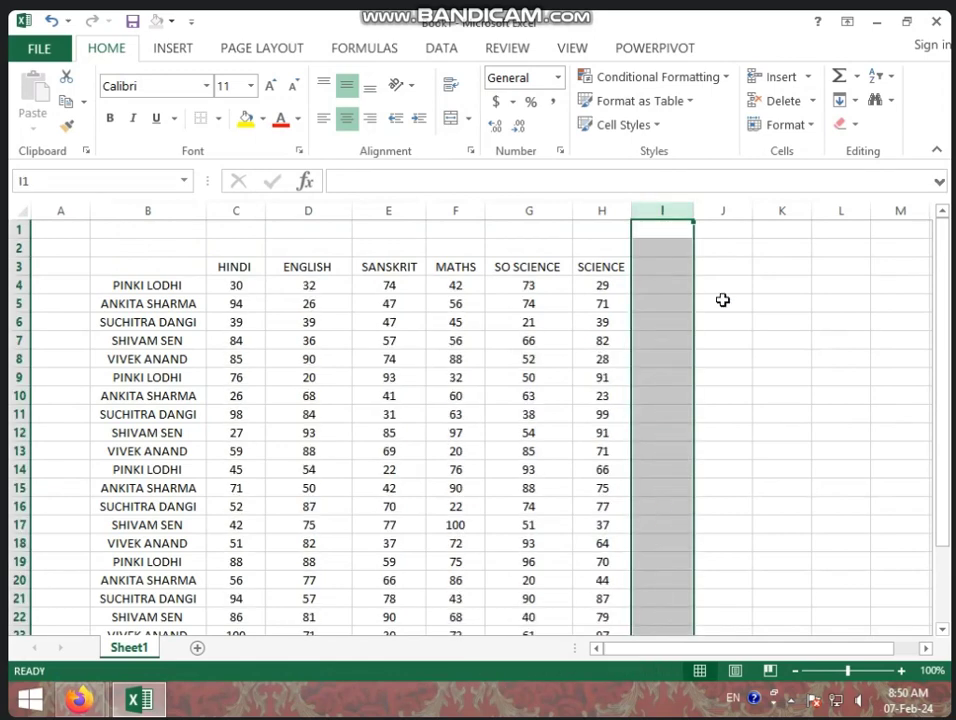
{"action": "left_click", "coordinate": [726, 338]}
{"action": "left_click", "coordinate": [398, 363]}
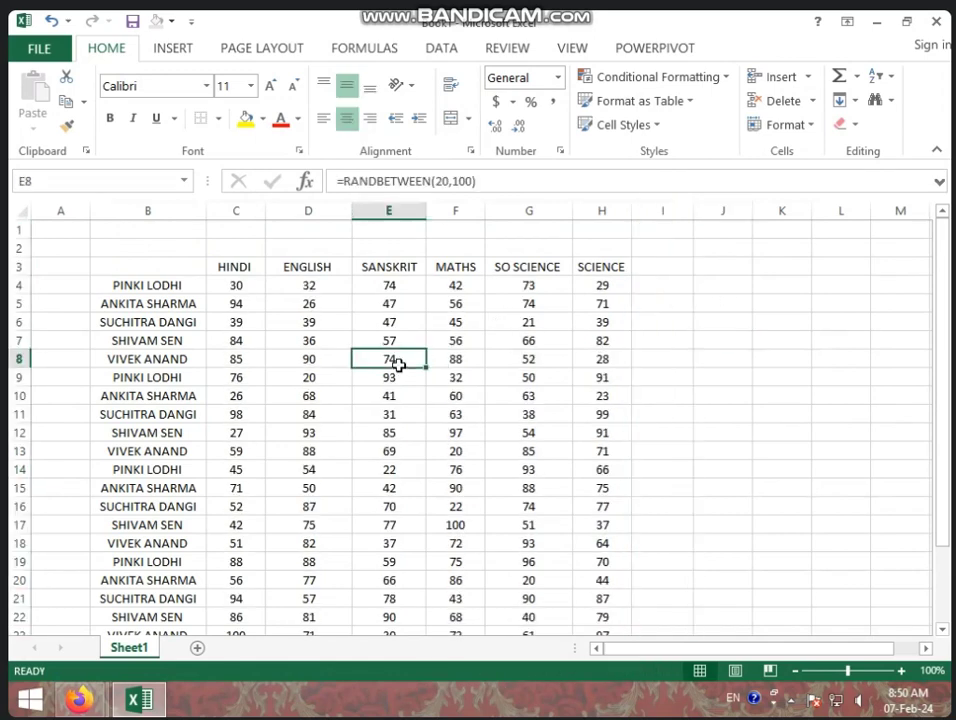
{"action": "type", "text": "jk"}
{"action": "left_click", "coordinate": [625, 488]}
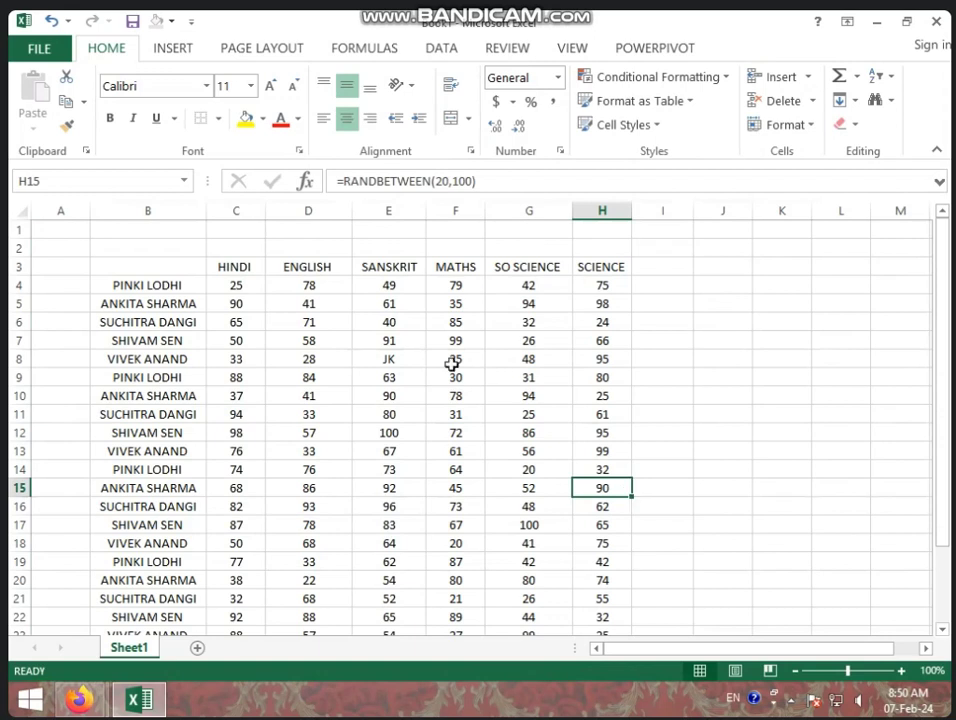
{"action": "left_click", "coordinate": [395, 360]}
{"action": "type", "text": "89"}
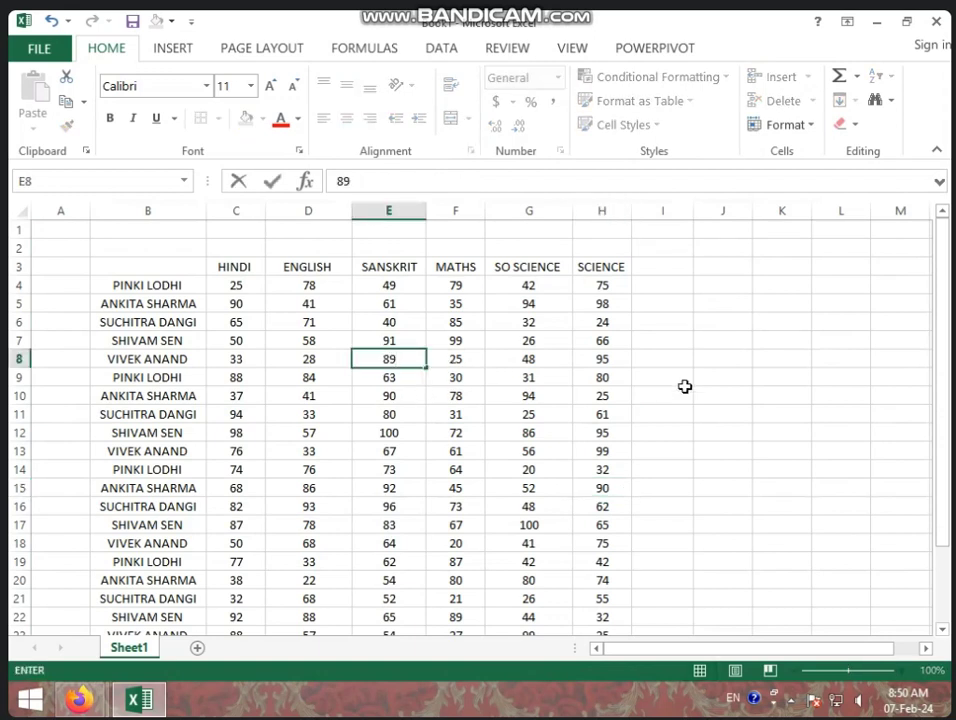
{"action": "left_click", "coordinate": [684, 388]}
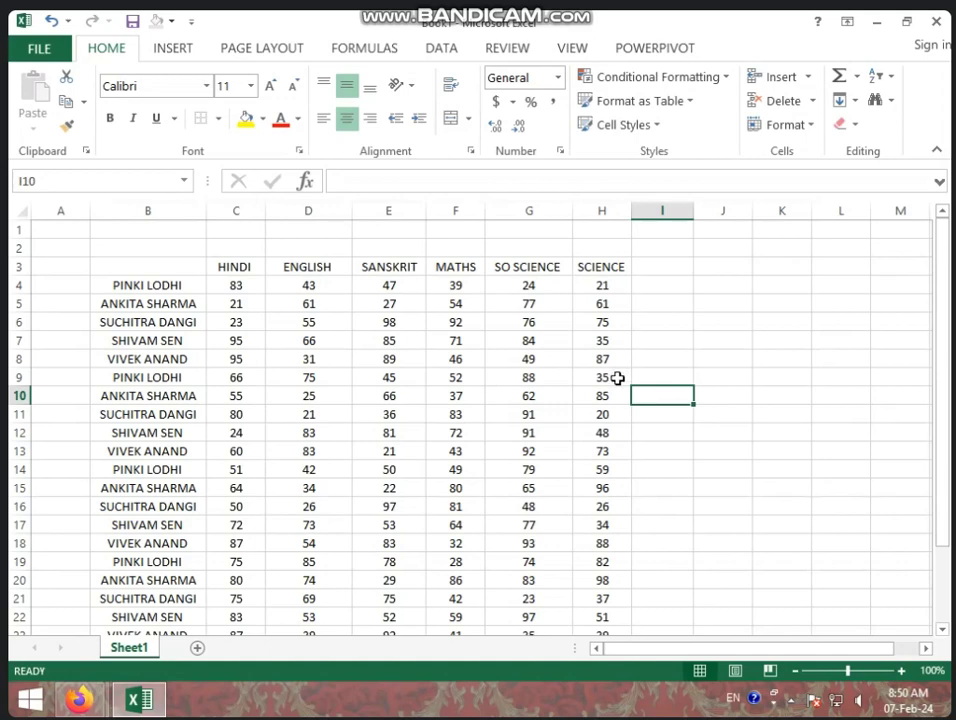
Step: Copy the marks in C4:H27 and paste them back as plain values
{"action": "scroll", "coordinate": [591, 319], "scroll_direction": "down", "scroll_amount": 1}
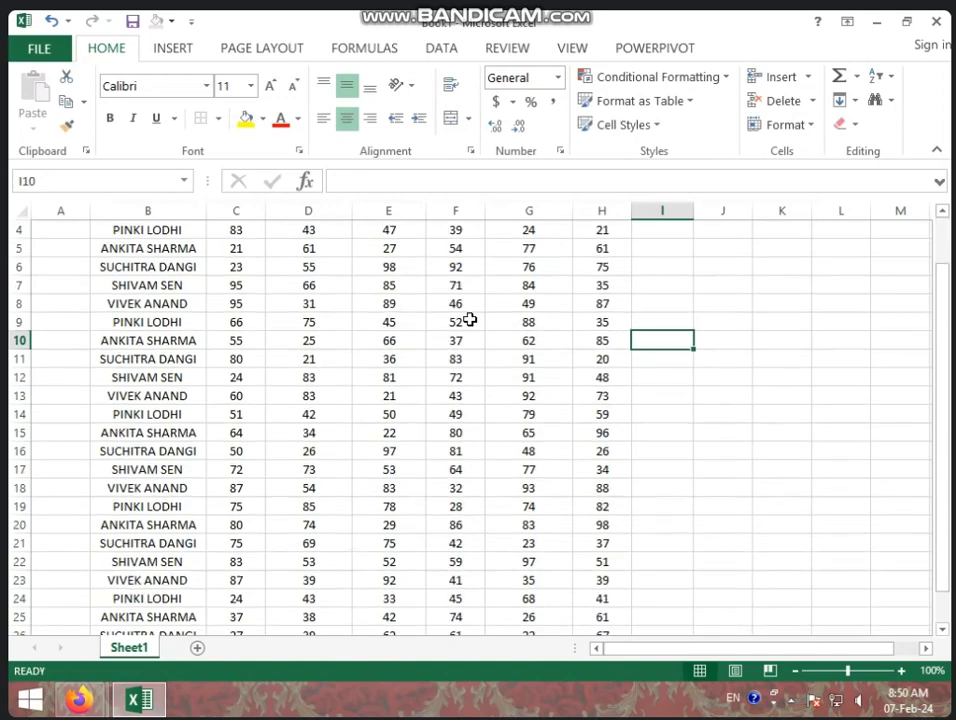
{"action": "scroll", "coordinate": [802, 378], "scroll_direction": "up", "scroll_amount": 1}
{"action": "left_click_drag", "start_coordinate": [217, 290], "coordinate": [557, 678]}
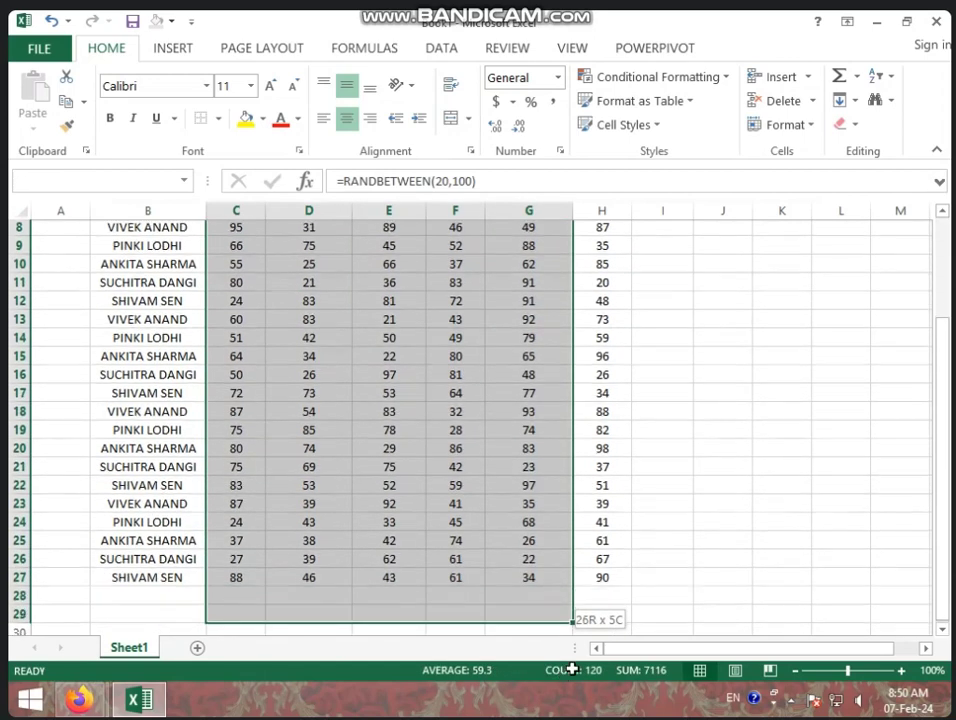
{"action": "left_click_drag", "start_coordinate": [557, 678], "coordinate": [594, 506]}
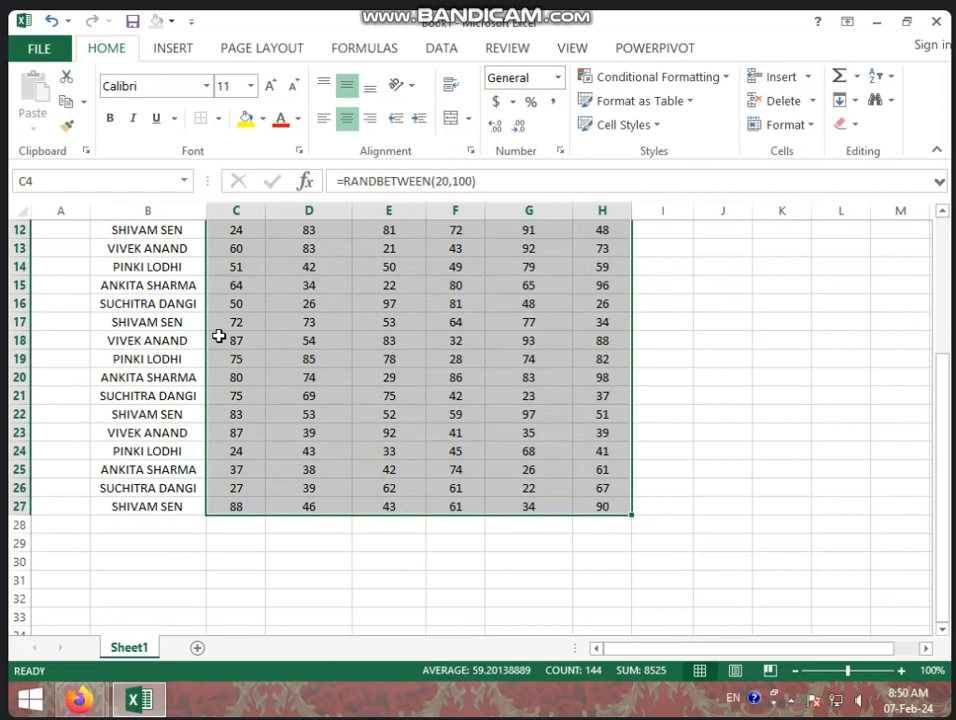
{"action": "key", "text": "ctrl+c"}
{"action": "scroll", "coordinate": [500, 335], "scroll_direction": "up", "scroll_amount": 4}
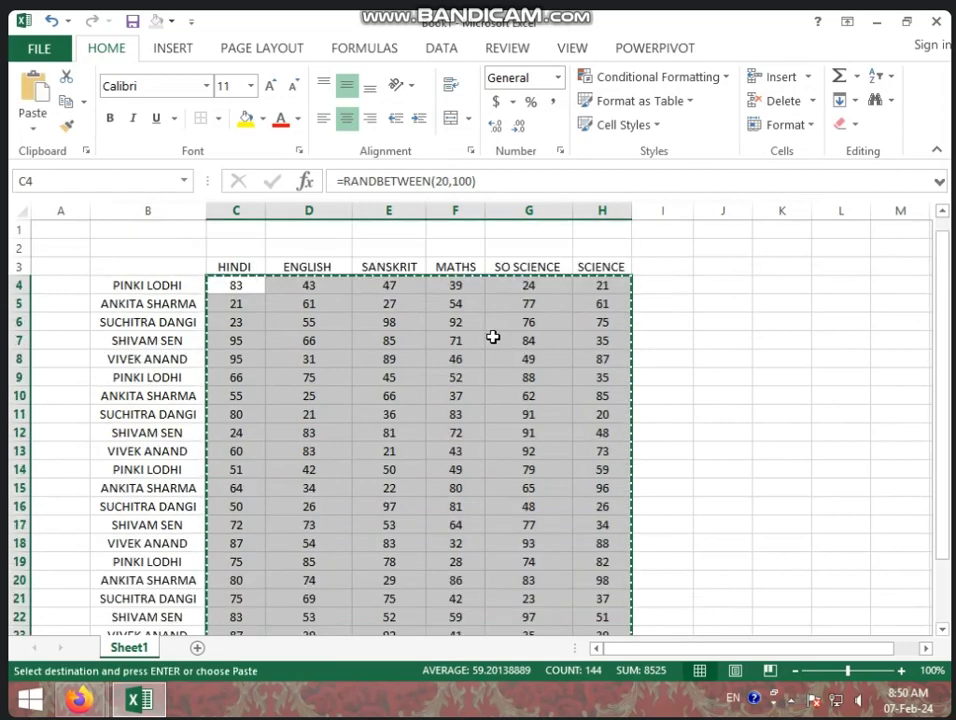
{"action": "left_click", "coordinate": [232, 299]}
{"action": "left_click", "coordinate": [237, 284]}
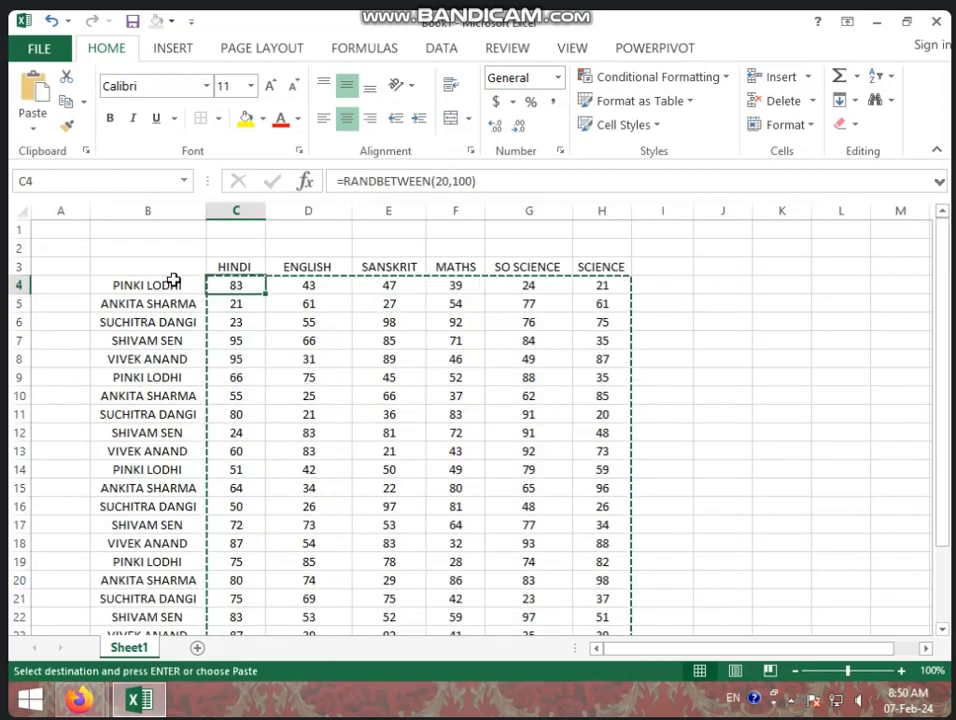
{"action": "left_click", "coordinate": [31, 130]}
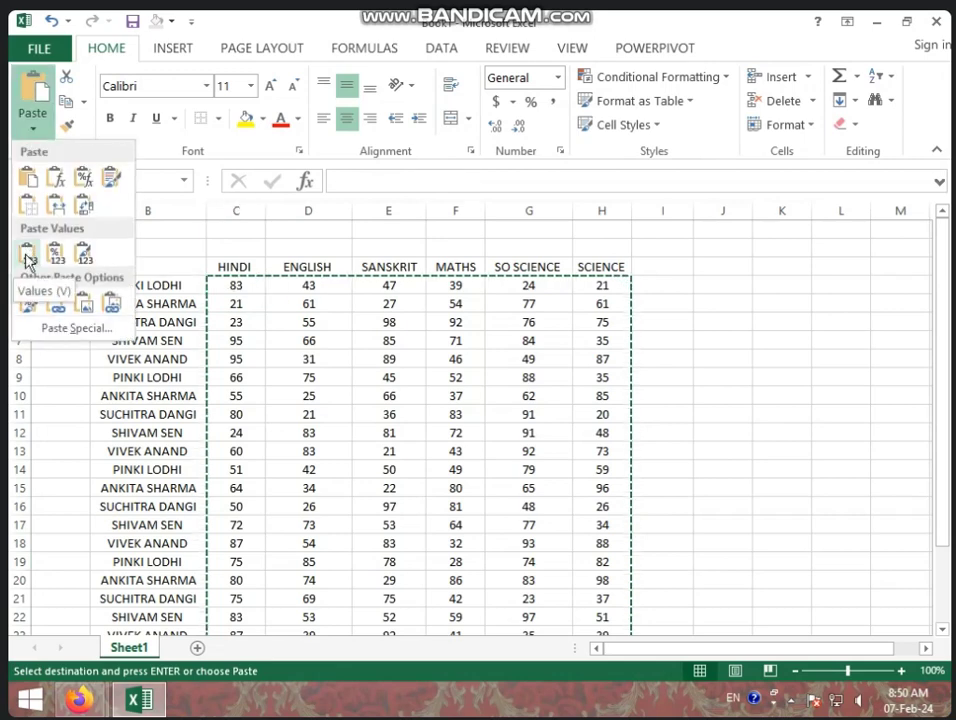
{"action": "left_click", "coordinate": [28, 256]}
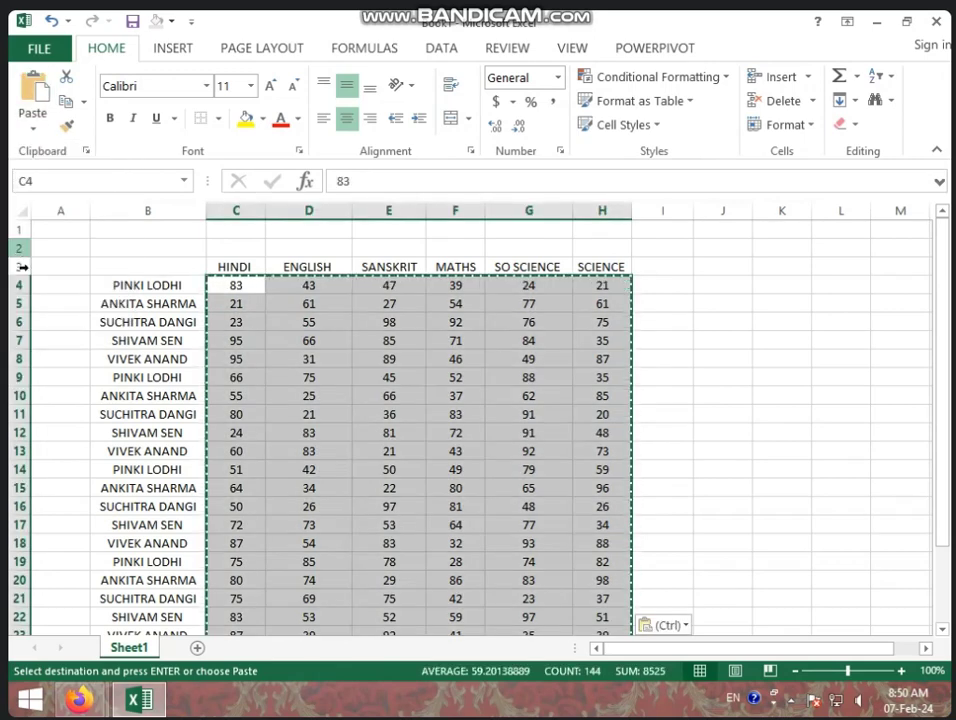
Step: Change the SO SCIENCE mark in G10 to 85
{"action": "left_click", "coordinate": [521, 396]}
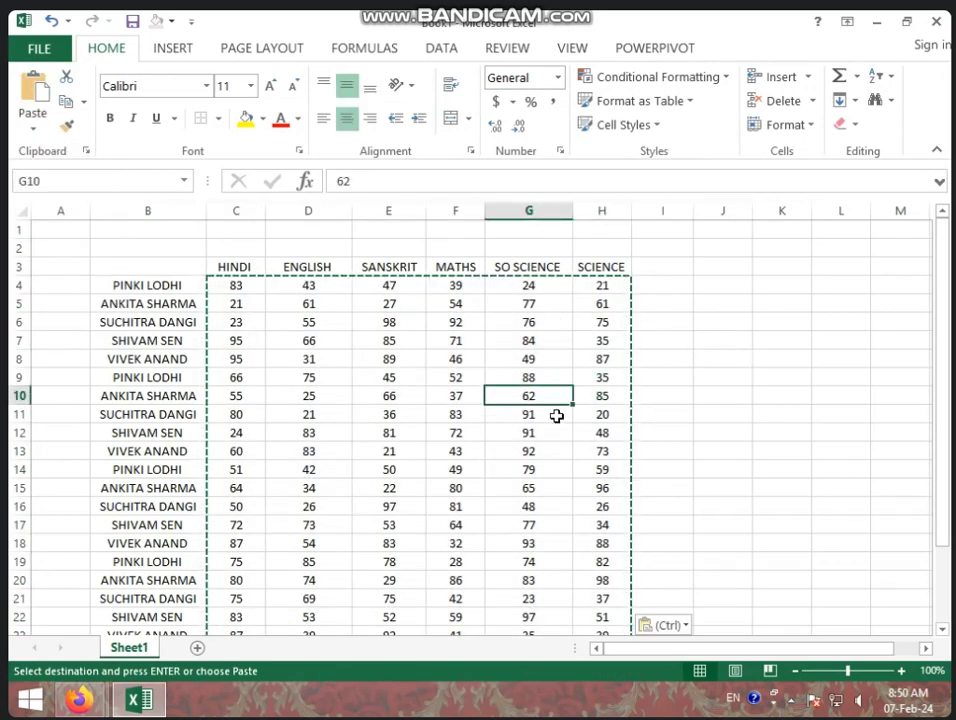
{"action": "type", "text": "85"}
{"action": "left_click", "coordinate": [676, 400]}
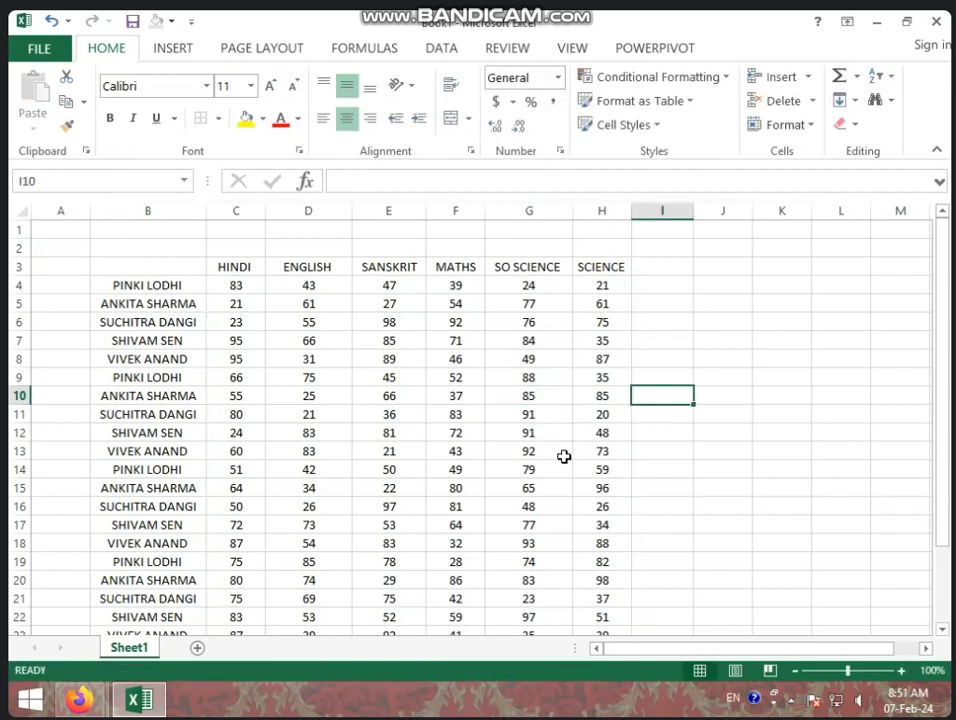
Step: Enter the heading TOTAL in I3, correcting the typos
{"action": "left_click", "coordinate": [667, 268]}
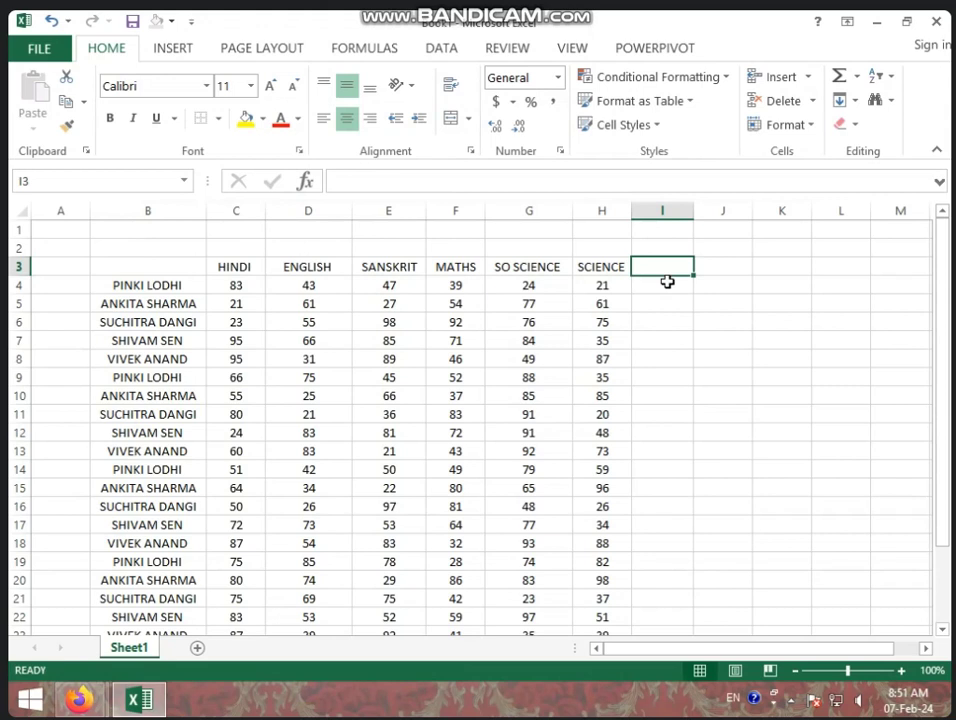
{"action": "type", "text": "TOPTA"}
{"action": "key", "text": "BackSpace"}
{"action": "key", "text": "Home"}
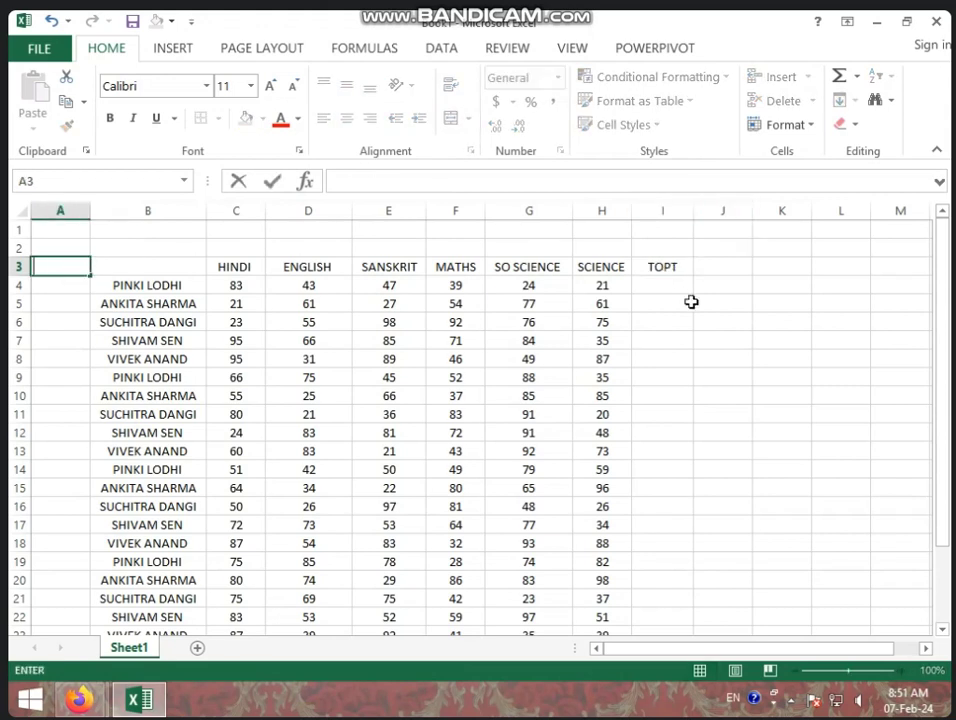
{"action": "left_click", "coordinate": [680, 266]}
{"action": "type", "text": "T"}
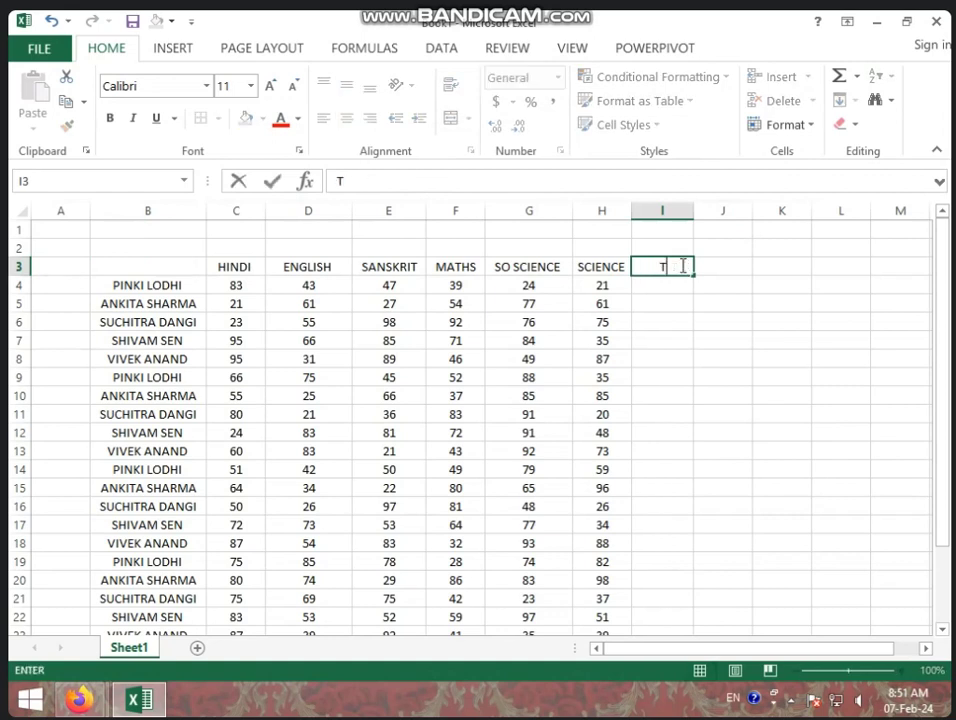
{"action": "type", "text": "OTALK"}
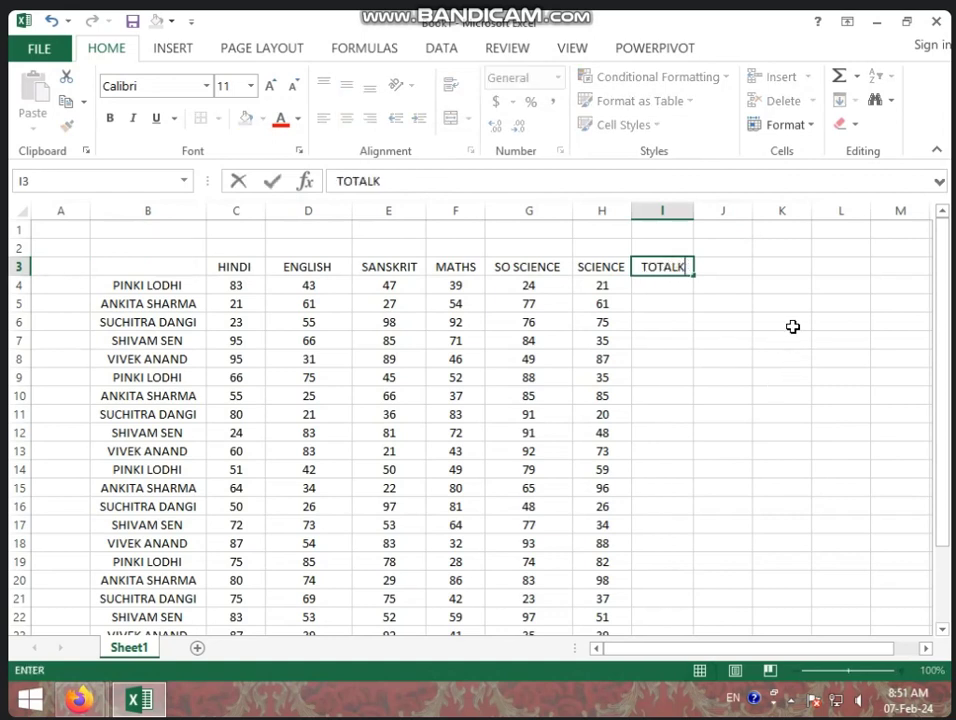
{"action": "key", "text": "BackSpace"}
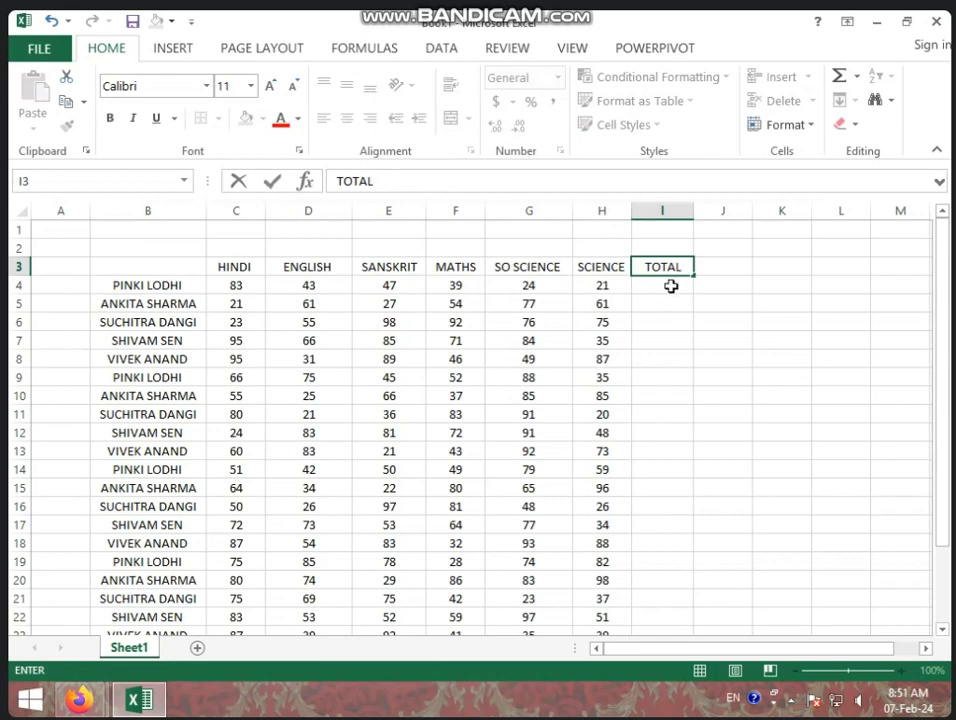
{"action": "key", "text": "Return"}
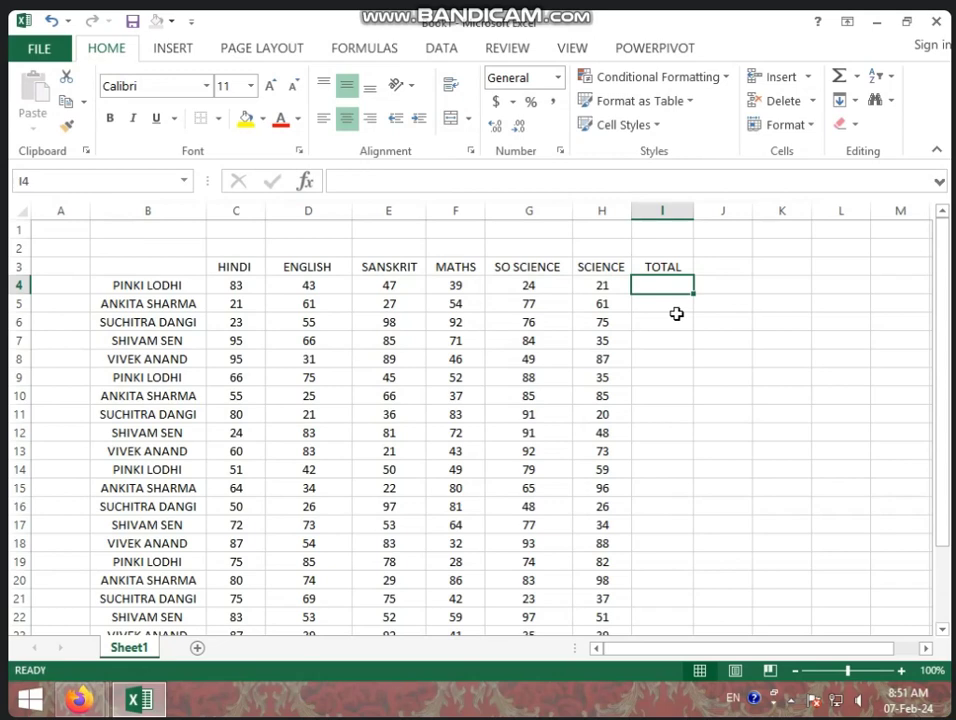
Step: Enter =SUM(C4:H4) in I4 to total the first student's marks (257)
{"action": "type", "text": "=S"}
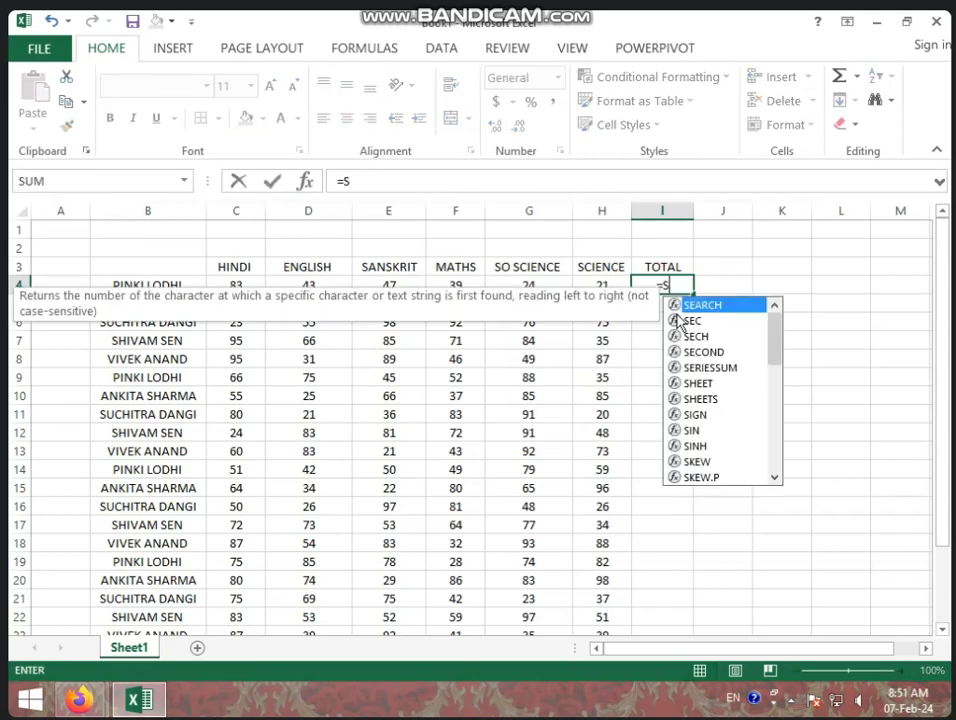
{"action": "type", "text": "UM("}
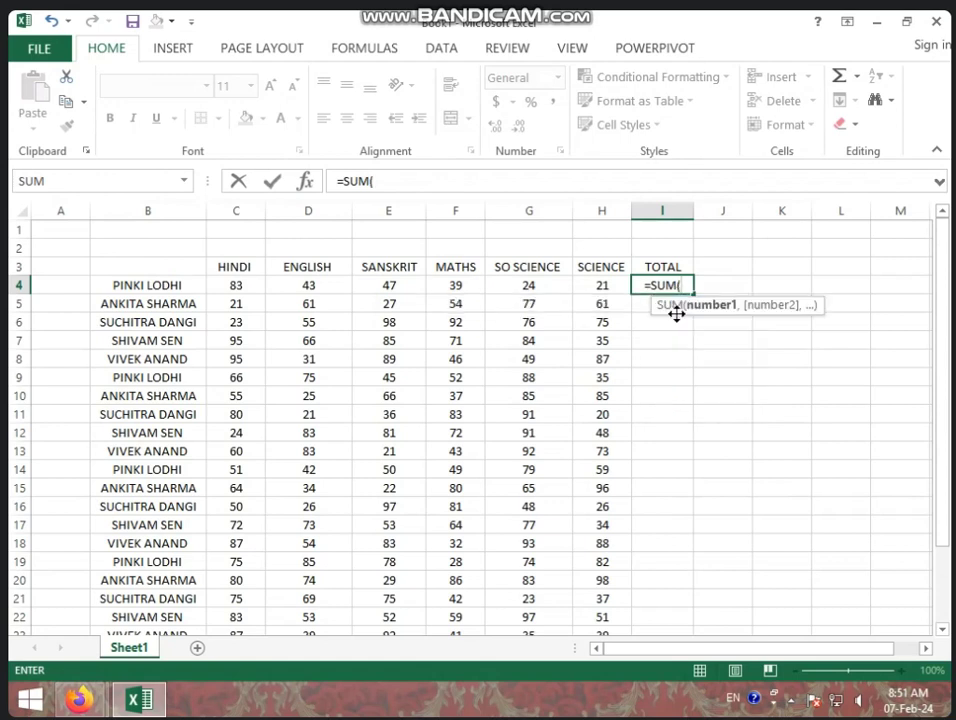
{"action": "left_click", "coordinate": [241, 286]}
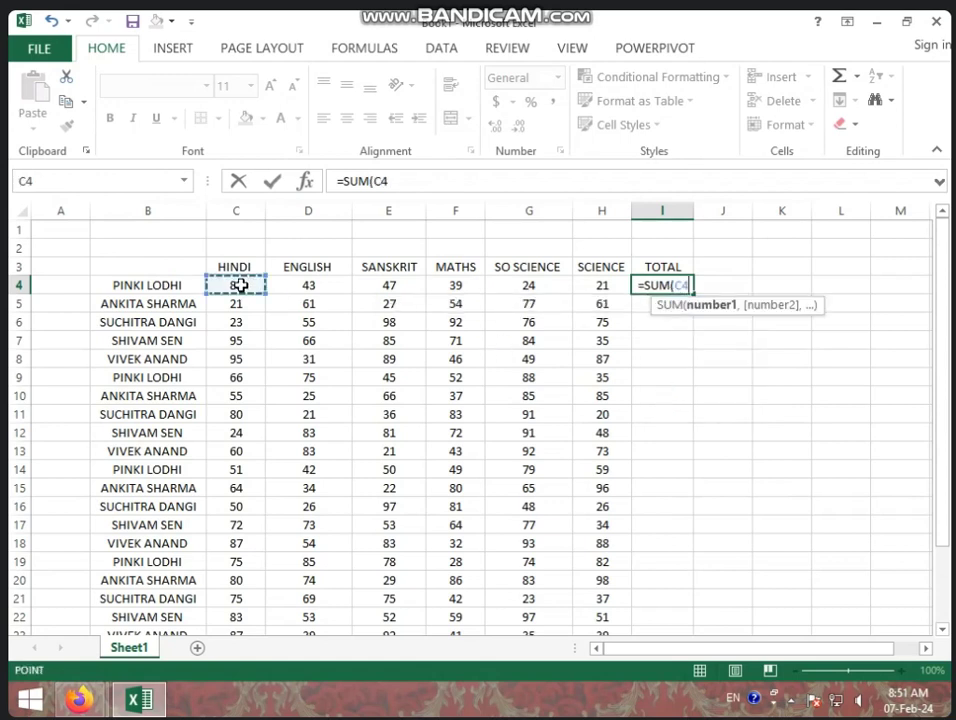
{"action": "left_click_drag", "start_coordinate": [241, 286], "coordinate": [599, 284]}
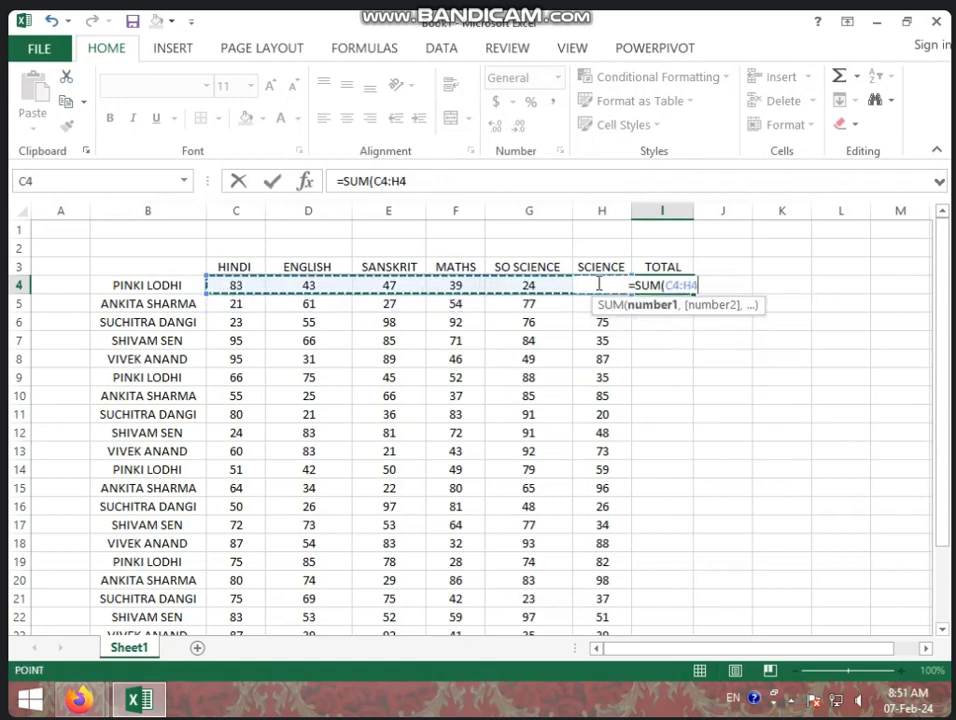
{"action": "type", "text": ")"}
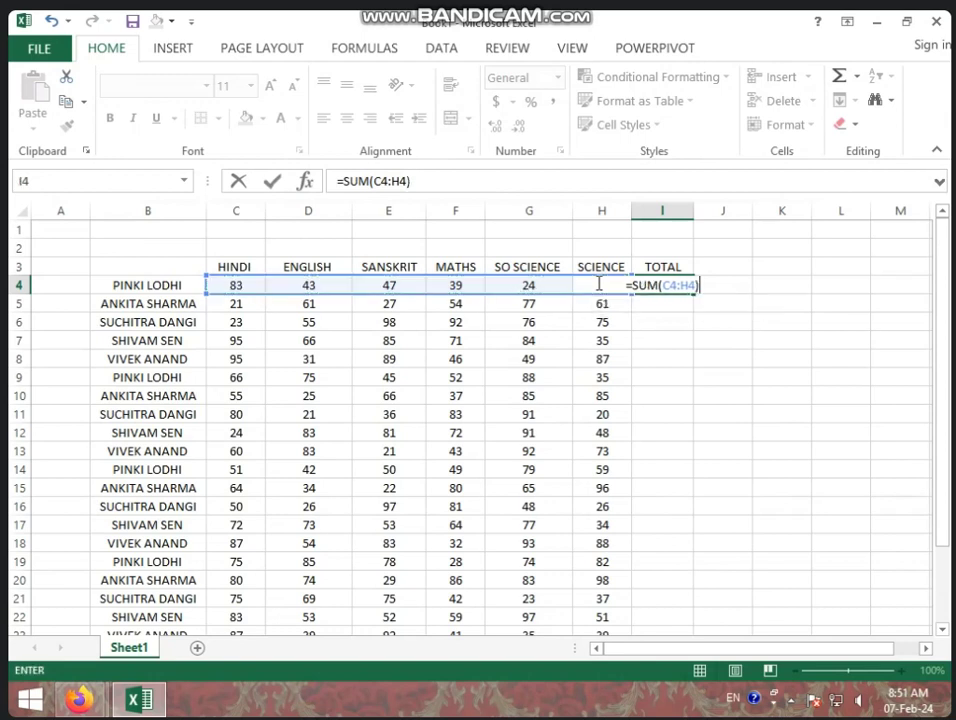
{"action": "key", "text": "Return"}
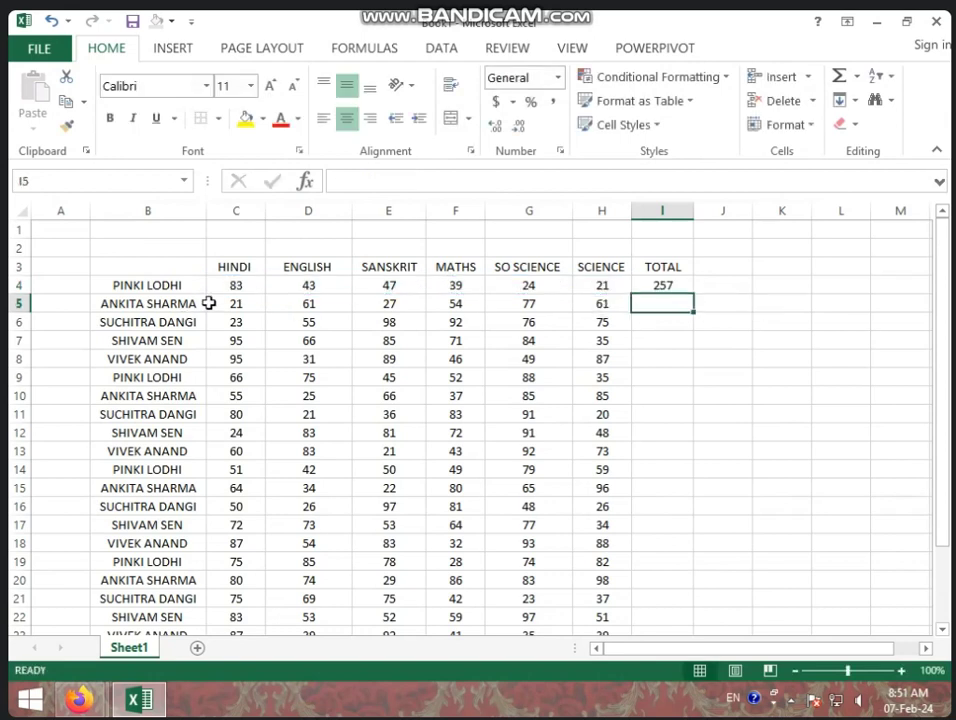
Step: AutoSum the second student's marks (301) and fill that total down to row 27
{"action": "mouse_move", "coordinate": [209, 303]}
{"action": "left_mouse_down"}
{"action": "mouse_move", "coordinate": [689, 304]}
{"action": "mouse_move", "coordinate": [675, 304]}
{"action": "left_mouse_up"}
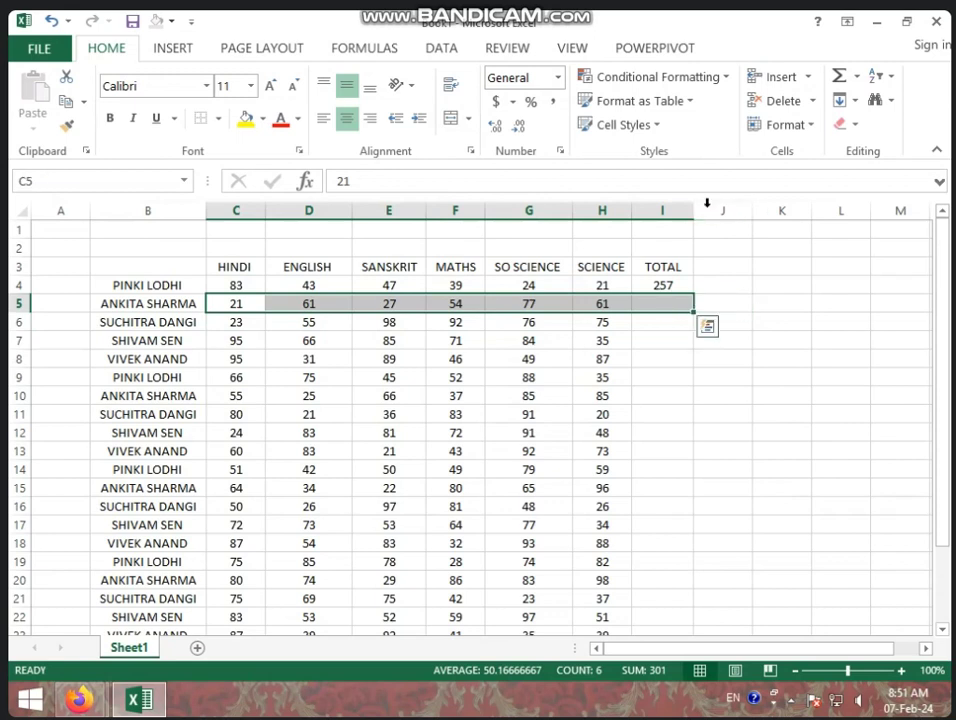
{"action": "left_click", "coordinate": [840, 84]}
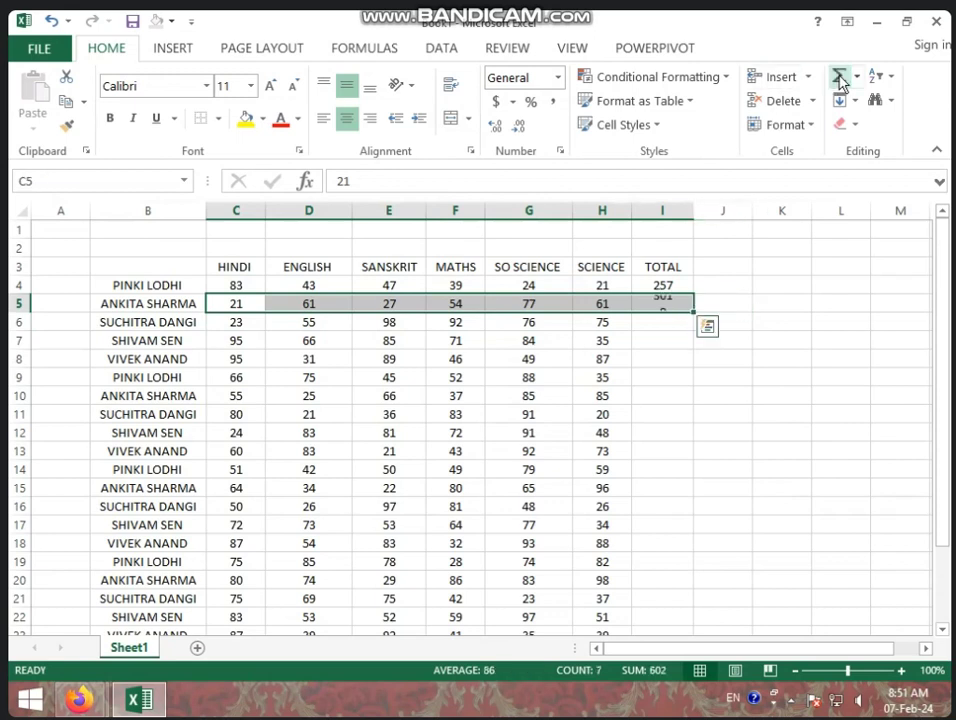
{"action": "left_click", "coordinate": [785, 392]}
{"action": "left_click", "coordinate": [666, 305]}
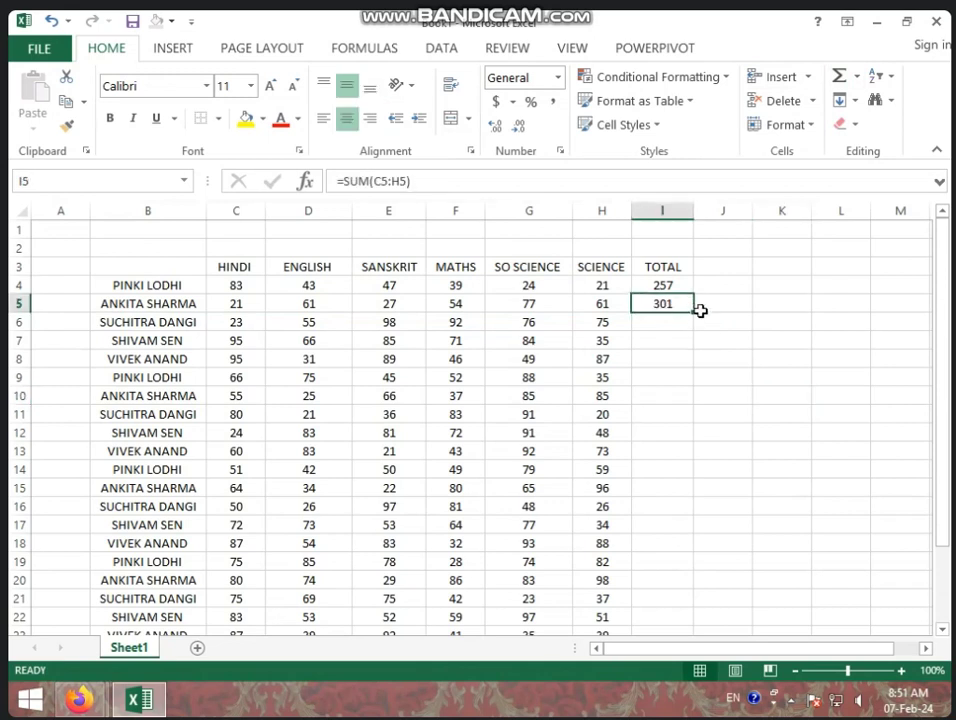
{"action": "mouse_move", "coordinate": [694, 313]}
{"action": "left_mouse_down"}
{"action": "mouse_move", "coordinate": [665, 661]}
{"action": "mouse_move", "coordinate": [677, 490]}
{"action": "left_mouse_up"}
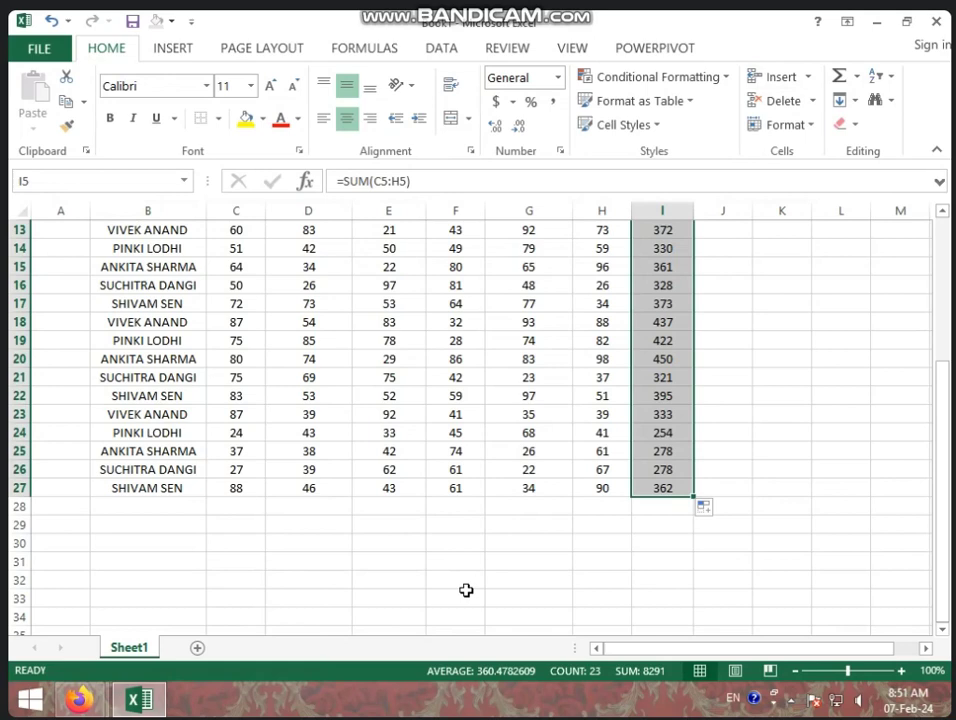
{"action": "scroll", "coordinate": [537, 563], "scroll_direction": "up", "scroll_amount": 2}
{"action": "scroll", "coordinate": [533, 561], "scroll_direction": "up", "scroll_amount": 1}
{"action": "scroll", "coordinate": [531, 561], "scroll_direction": "up", "scroll_amount": 1}
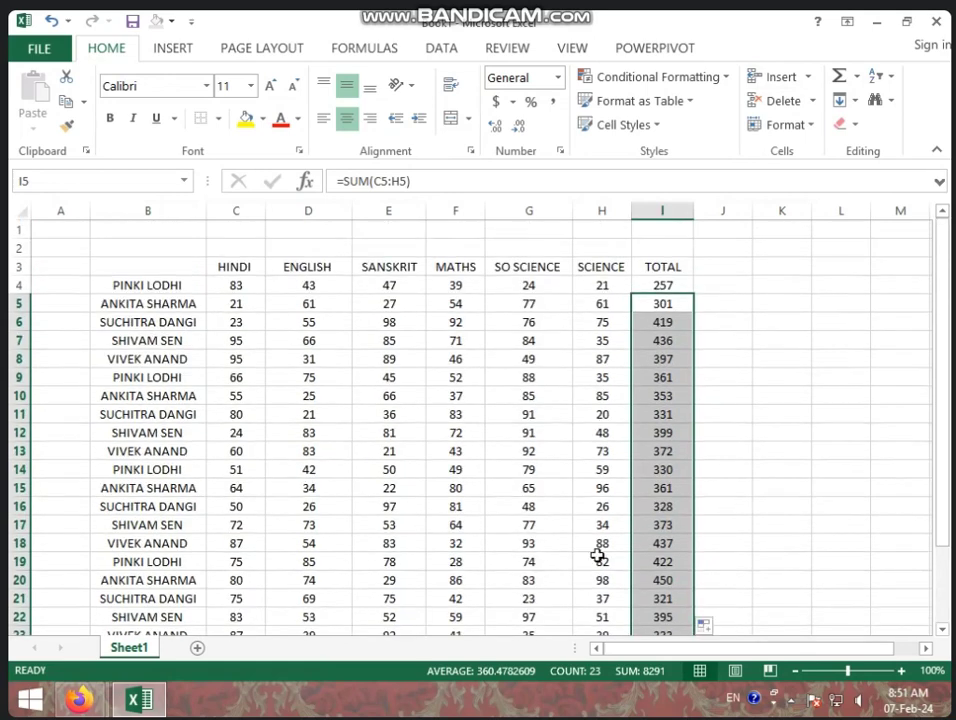
{"action": "left_click", "coordinate": [801, 446]}
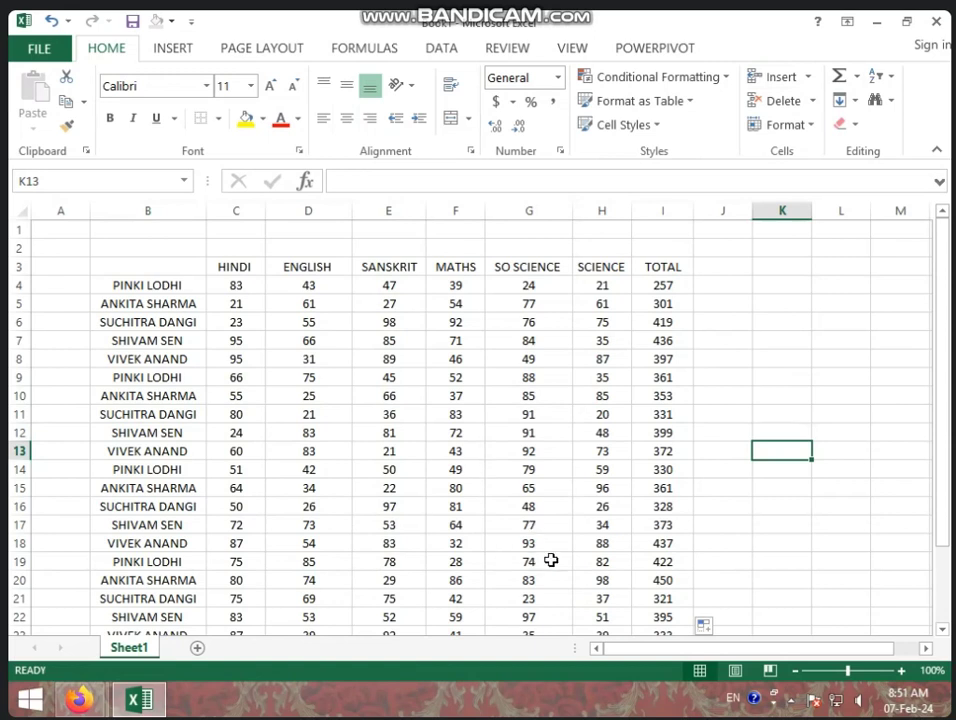
{"action": "left_click", "coordinate": [342, 452]}
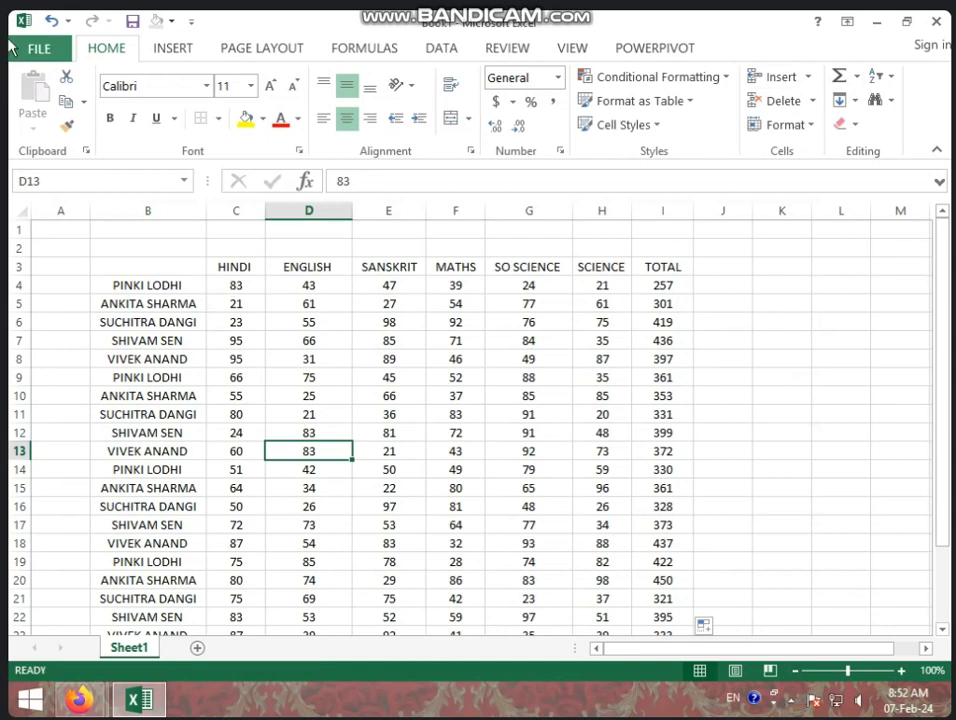
{"action": "left_click", "coordinate": [672, 283]}
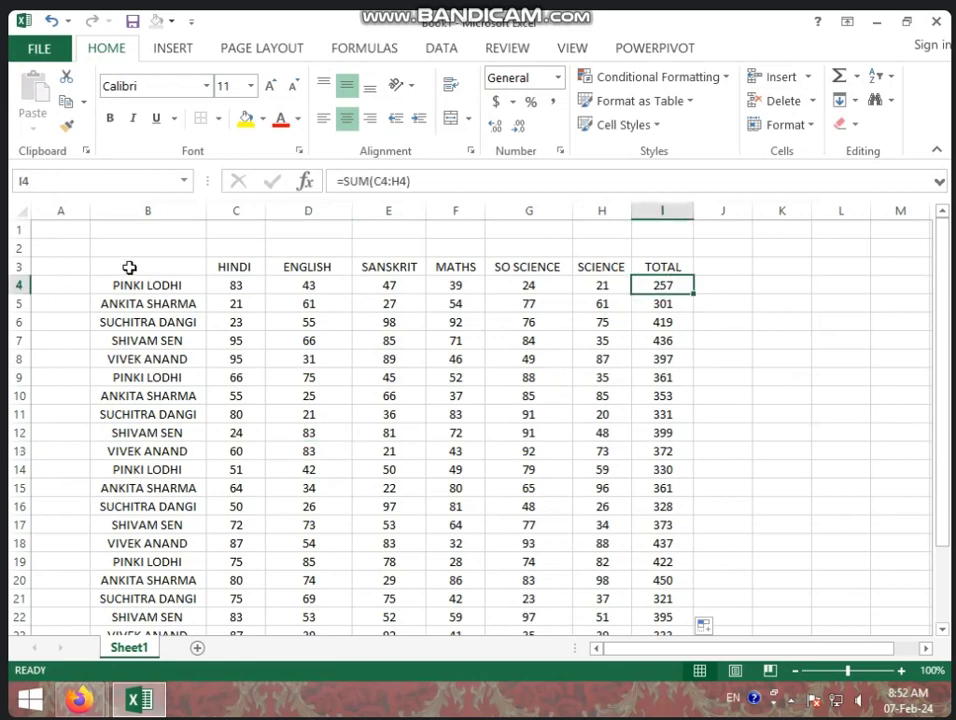
Step: Clear the student records in A23:K28 so the marks table ends at row 22
{"action": "mouse_move", "coordinate": [135, 285]}
{"action": "left_mouse_down"}
{"action": "mouse_move", "coordinate": [603, 652]}
{"action": "mouse_move", "coordinate": [632, 474]}
{"action": "left_mouse_up"}
{"action": "left_click", "coordinate": [752, 412]}
{"action": "scroll", "coordinate": [752, 404], "scroll_direction": "down", "scroll_amount": 1}
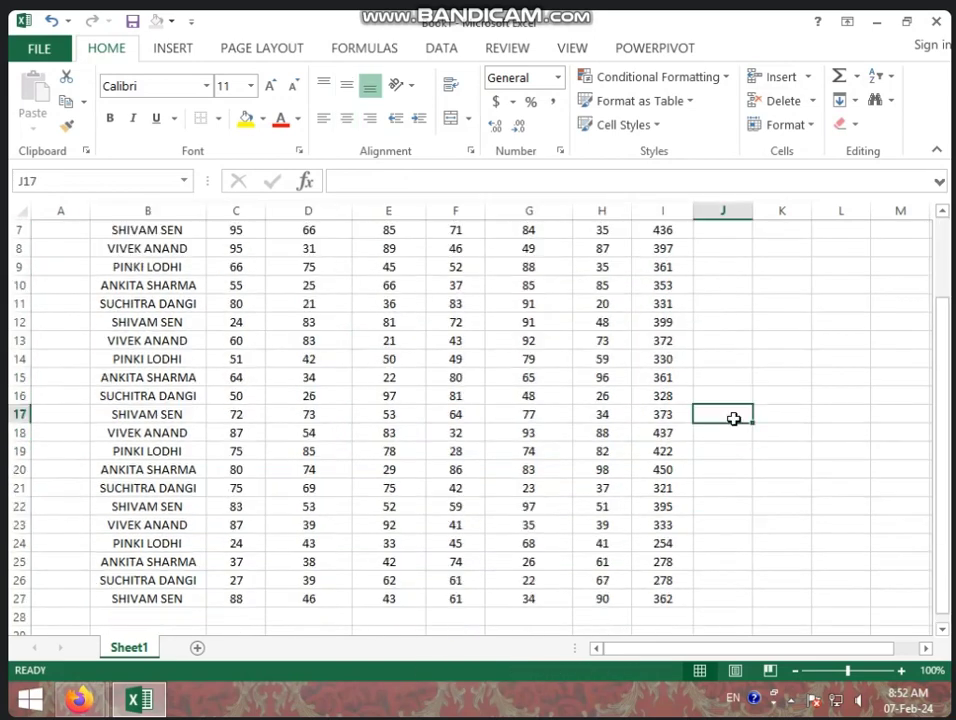
{"action": "mouse_move", "coordinate": [70, 520]}
{"action": "left_mouse_down"}
{"action": "mouse_move", "coordinate": [217, 618]}
{"action": "mouse_move", "coordinate": [625, 613]}
{"action": "mouse_move", "coordinate": [783, 538]}
{"action": "left_mouse_up"}
{"action": "key", "text": "Delete"}
Step: Select the whole marks table from B3 to I22
{"action": "scroll", "coordinate": [760, 490], "scroll_direction": "up", "scroll_amount": 4}
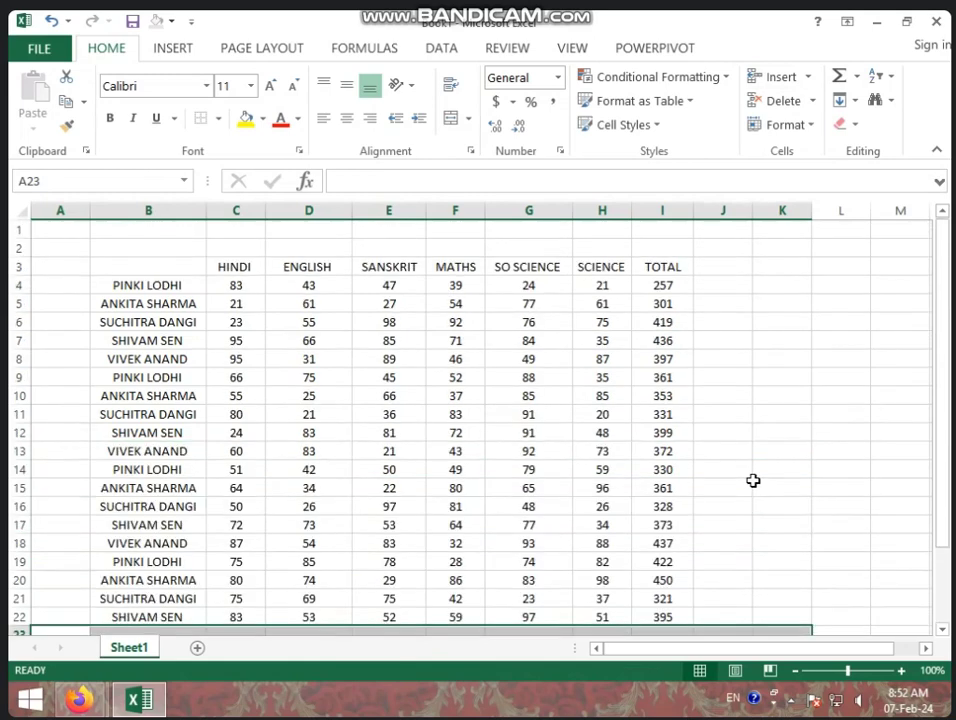
{"action": "left_click", "coordinate": [756, 468]}
{"action": "scroll", "coordinate": [660, 435], "scroll_direction": "down", "scroll_amount": 1}
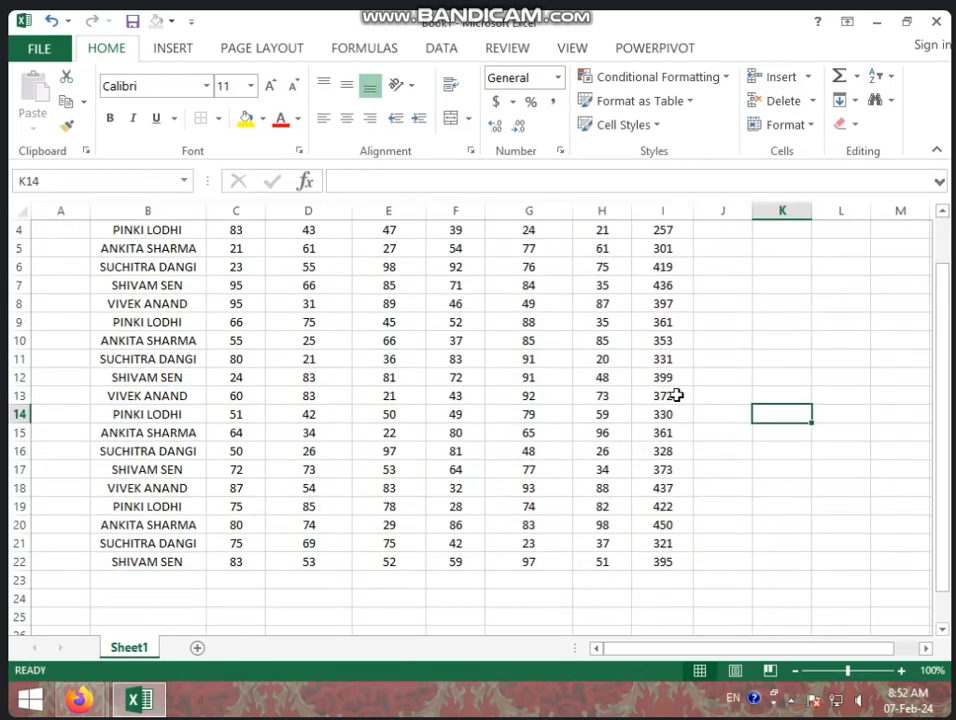
{"action": "scroll", "coordinate": [677, 395], "scroll_direction": "up", "scroll_amount": 1}
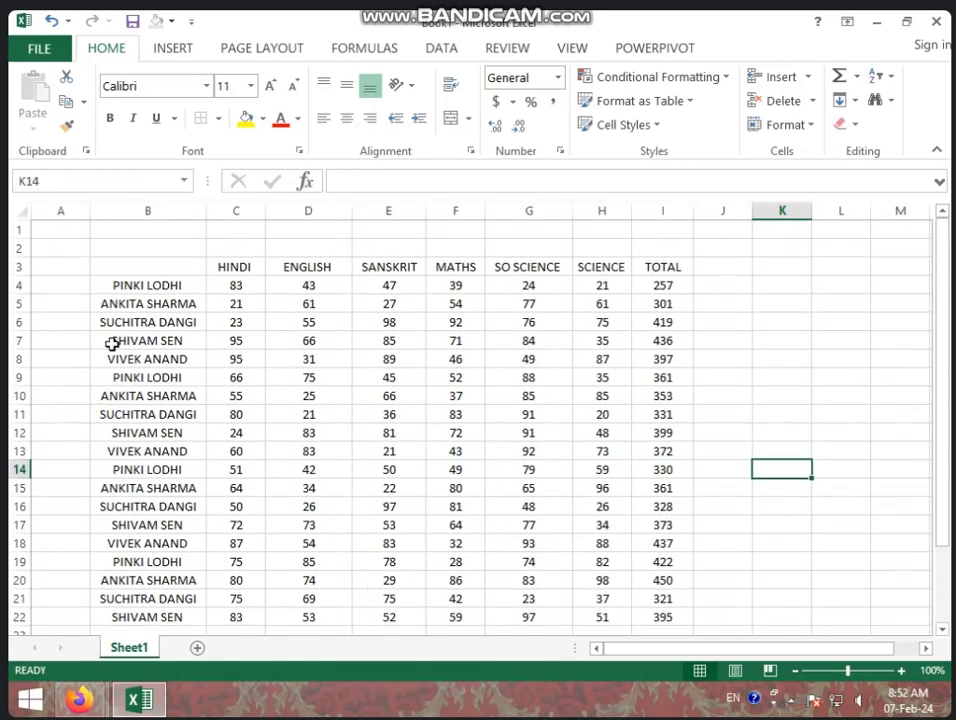
{"action": "mouse_move", "coordinate": [113, 271]}
{"action": "left_mouse_down"}
{"action": "mouse_move", "coordinate": [626, 609]}
{"action": "mouse_move", "coordinate": [652, 610]}
{"action": "left_mouse_up"}
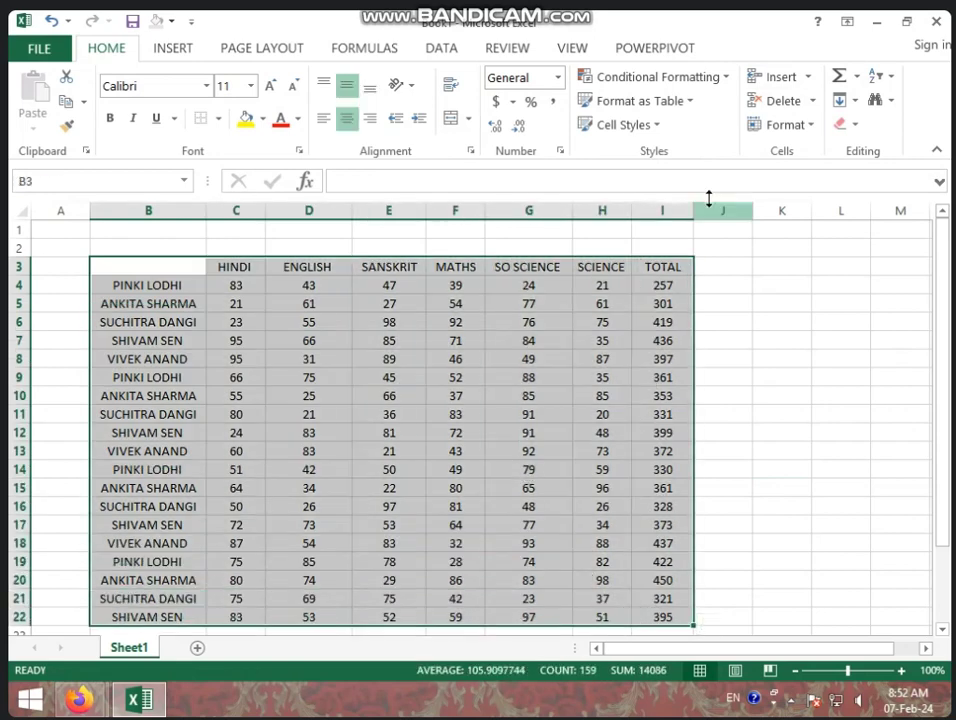
Step: Start a greater-than 75 highlight rule on the table, cancel it, and select cell J3
{"action": "left_click", "coordinate": [722, 80]}
{"action": "mouse_move", "coordinate": [675, 114]}
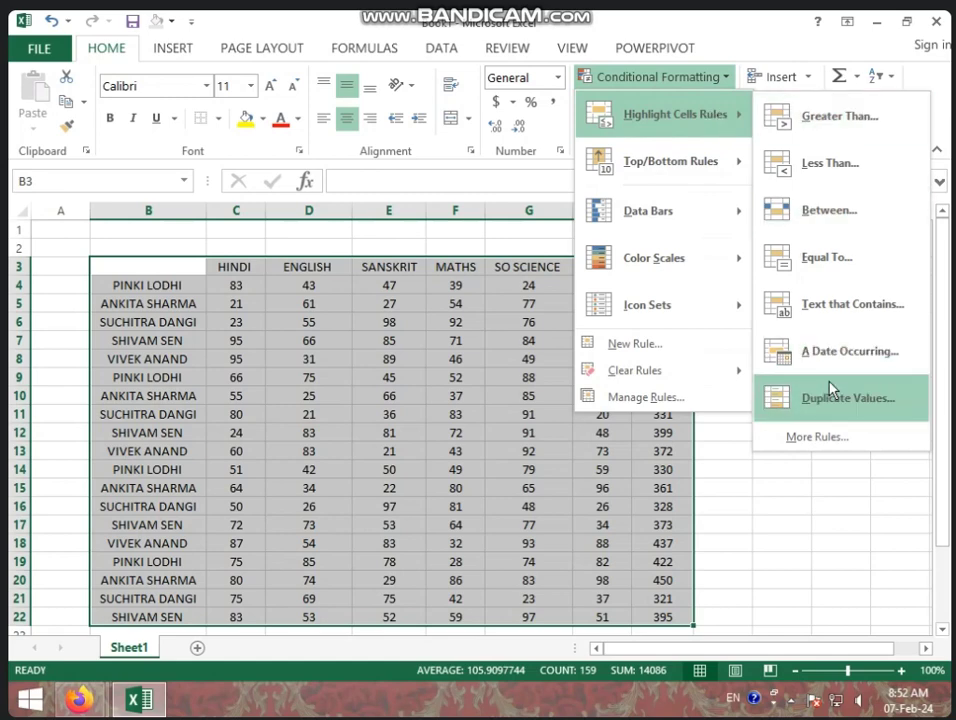
{"action": "left_click", "coordinate": [845, 125]}
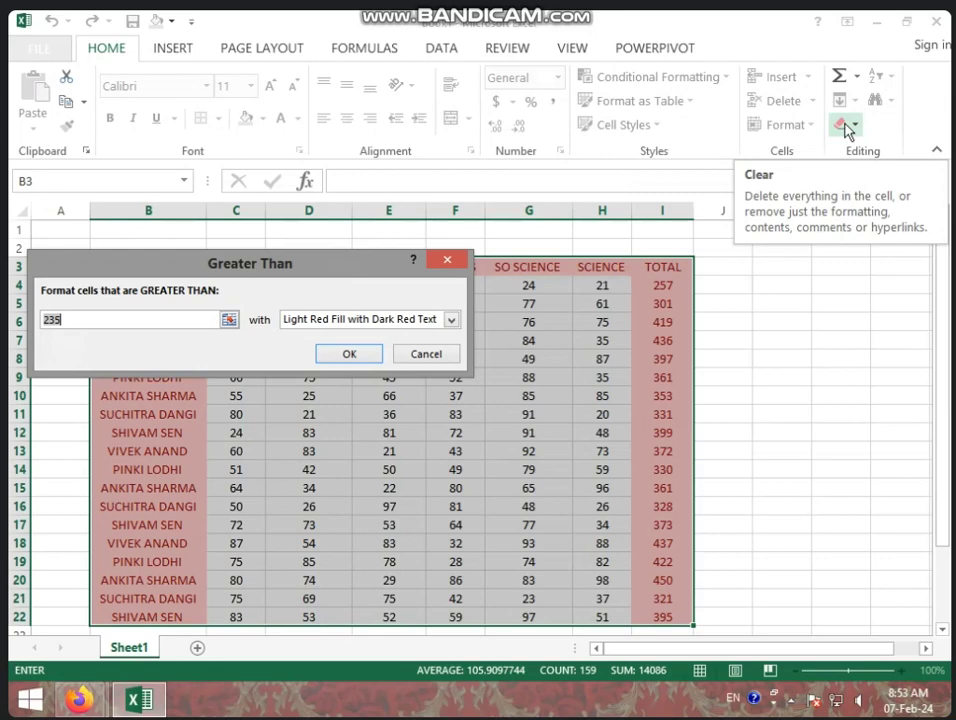
{"action": "key", "text": "BackSpace"}
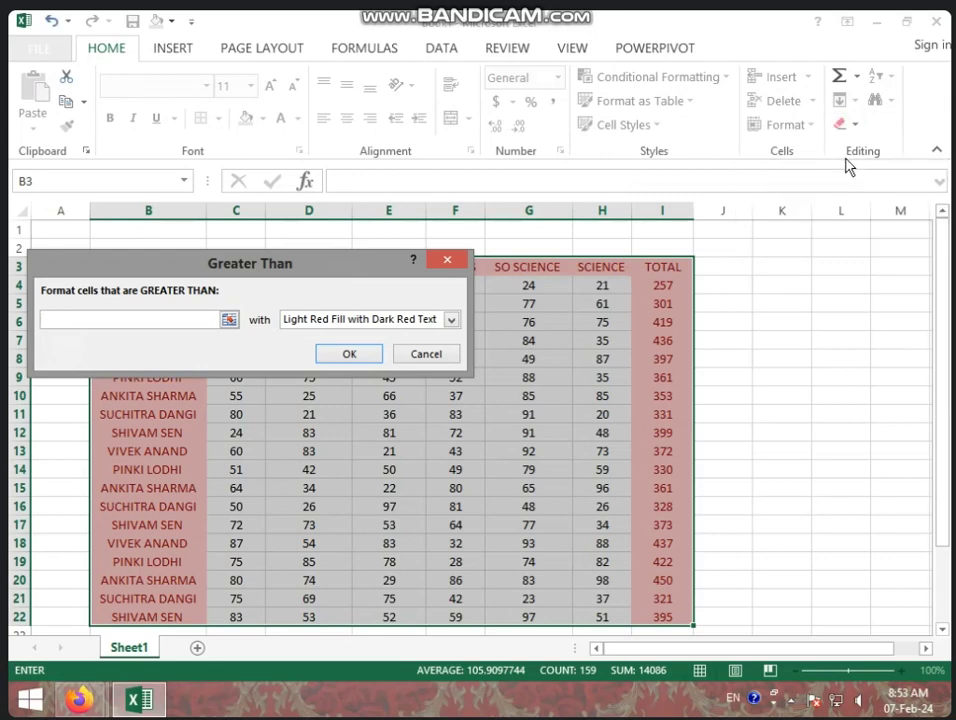
{"action": "type", "text": "75"}
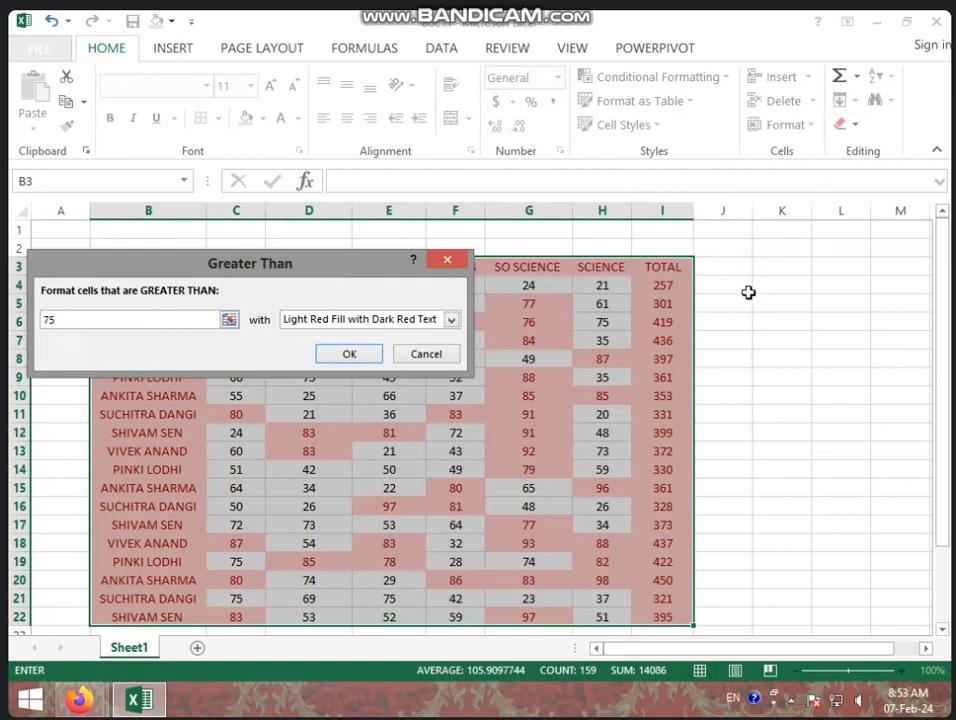
{"action": "left_click", "coordinate": [748, 292]}
{"action": "left_click", "coordinate": [447, 259]}
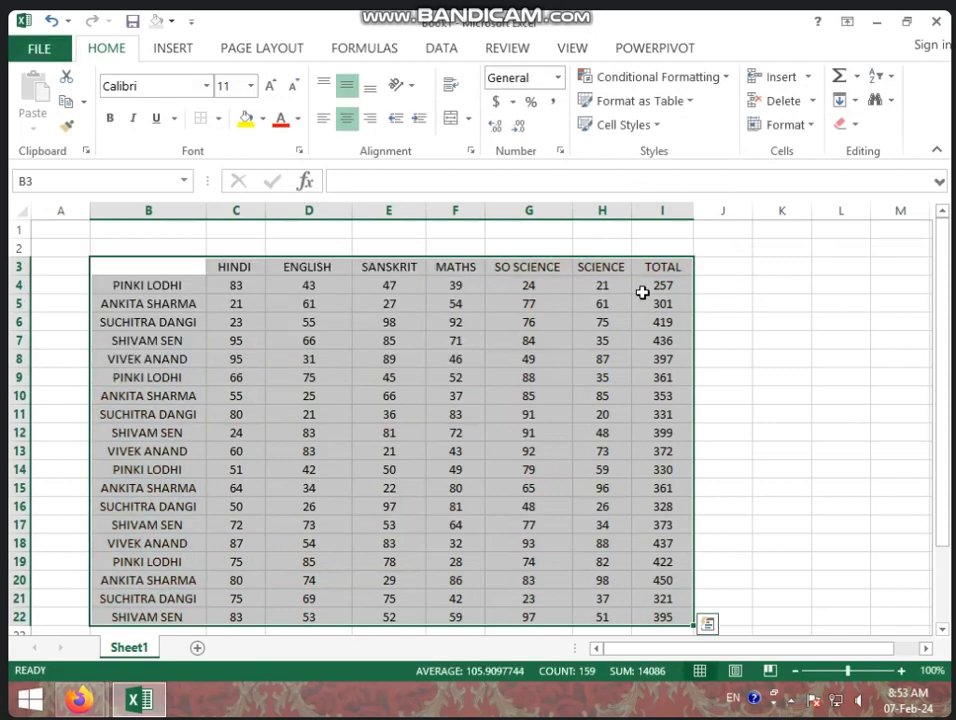
{"action": "left_click", "coordinate": [720, 269]}
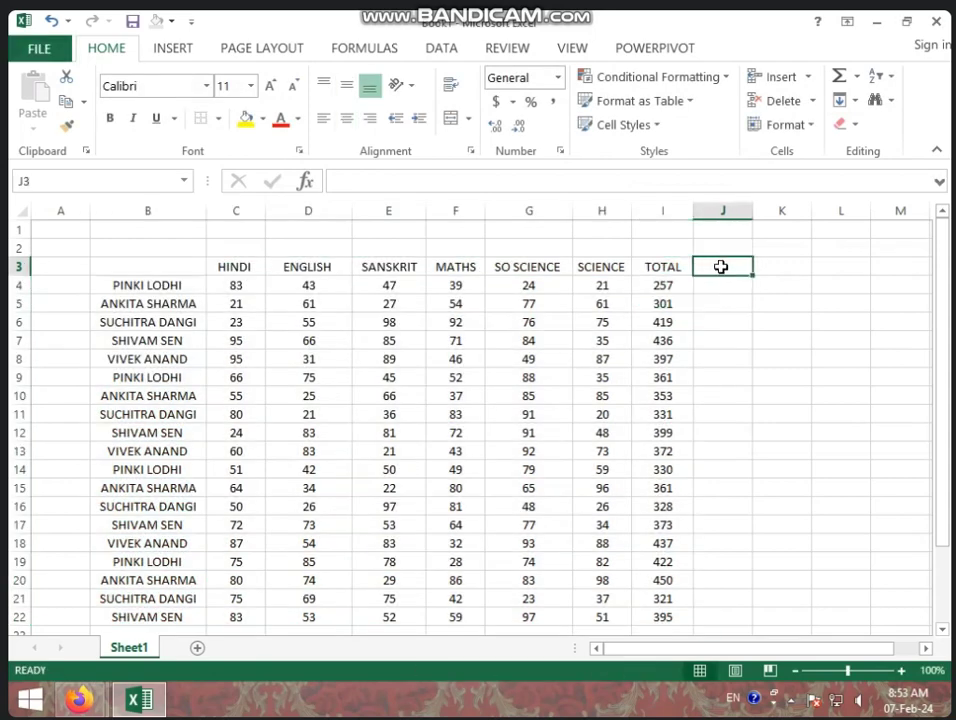
Step: Enter the % heading in J3, leaving J4 with a self-referencing entry after the circular-reference warning
{"action": "type", "text": "%"}
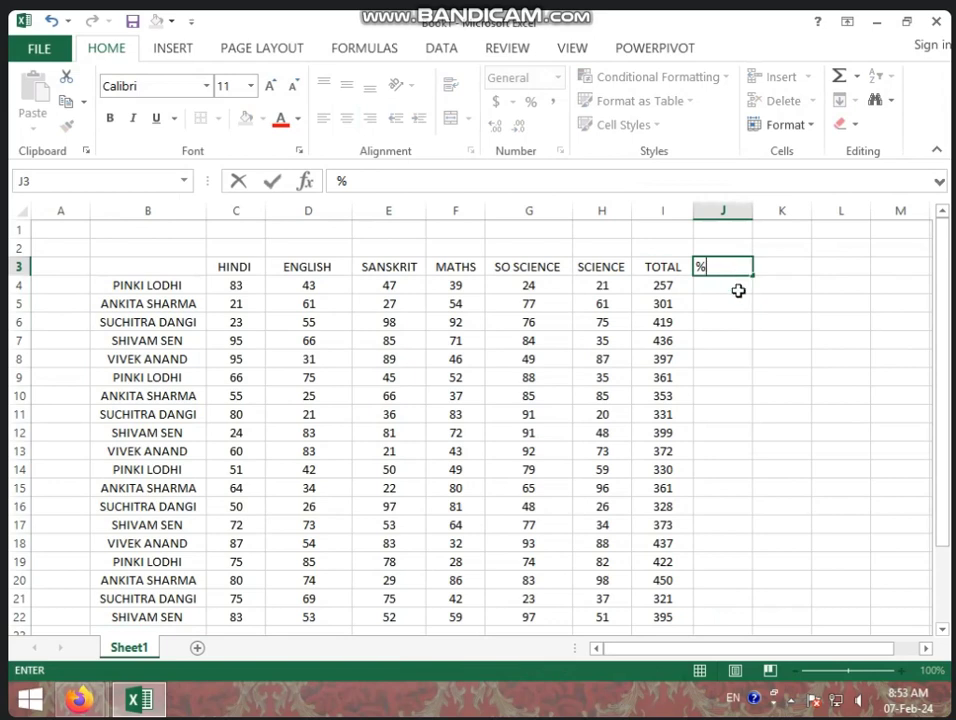
{"action": "key", "text": "Return"}
{"action": "left_click_drag", "start_coordinate": [736, 303], "coordinate": [757, 642]}
{"action": "type", "text": "%+J4:J23"}
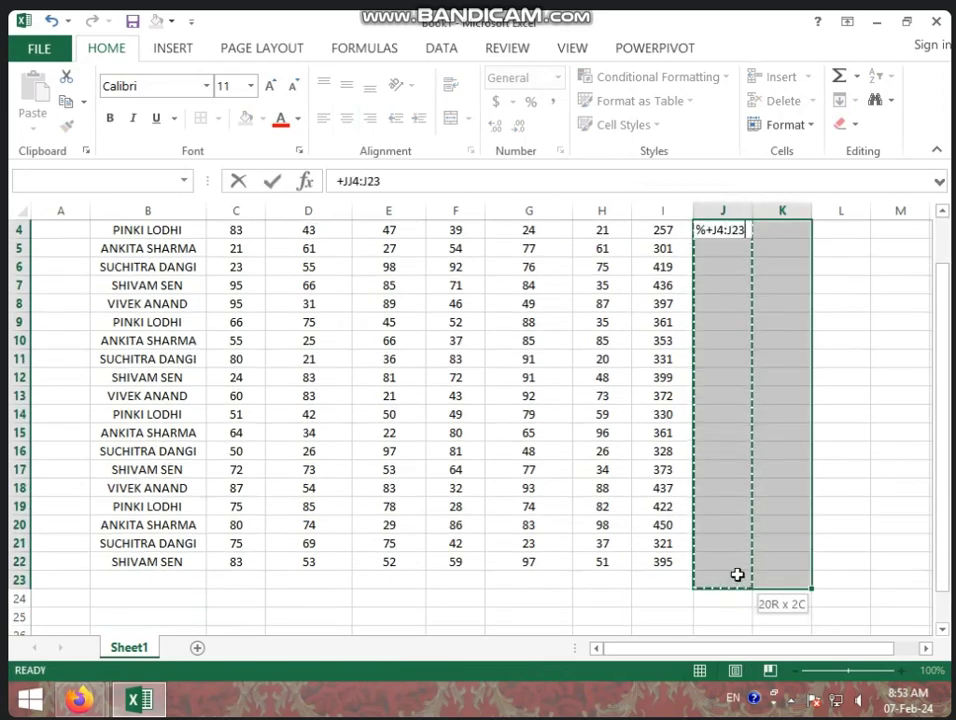
{"action": "left_click_drag", "start_coordinate": [737, 574], "coordinate": [736, 561]}
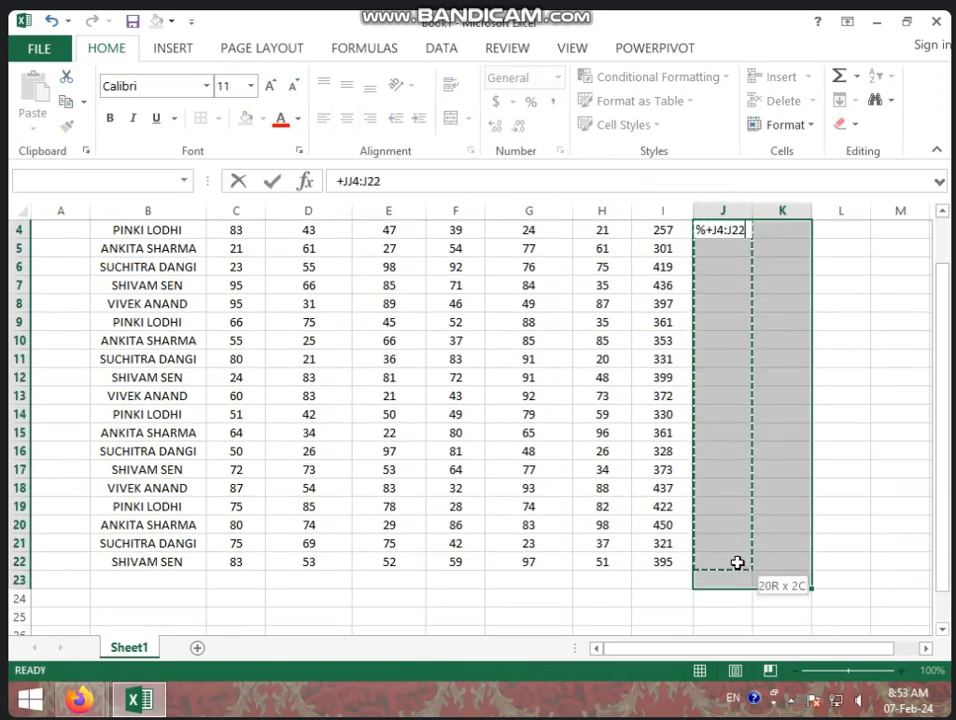
{"action": "left_click", "coordinate": [800, 523]}
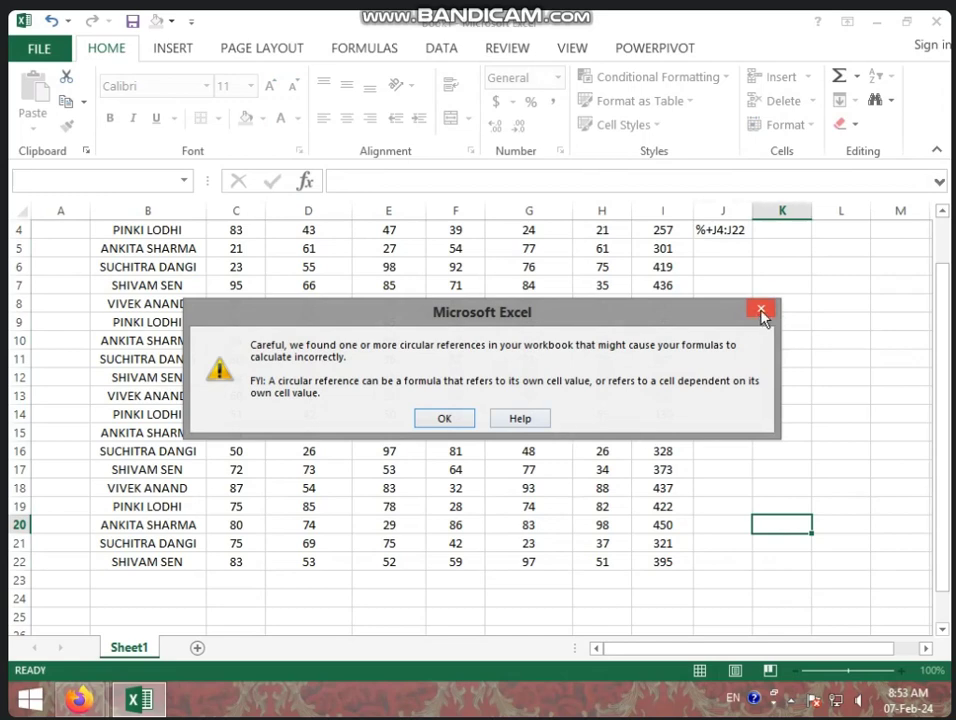
{"action": "left_click", "coordinate": [761, 310]}
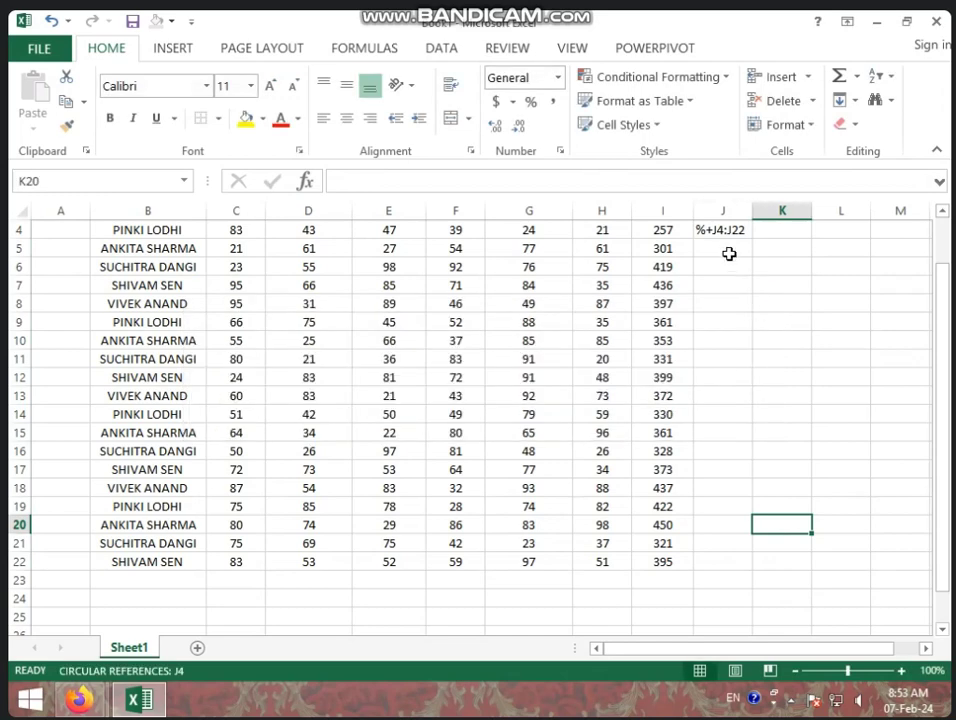
Step: Select J4:J22 and bring up the Number Format list
{"action": "scroll", "coordinate": [729, 257], "scroll_direction": "up", "scroll_amount": 1}
{"action": "left_click_drag", "start_coordinate": [737, 285], "coordinate": [743, 609]}
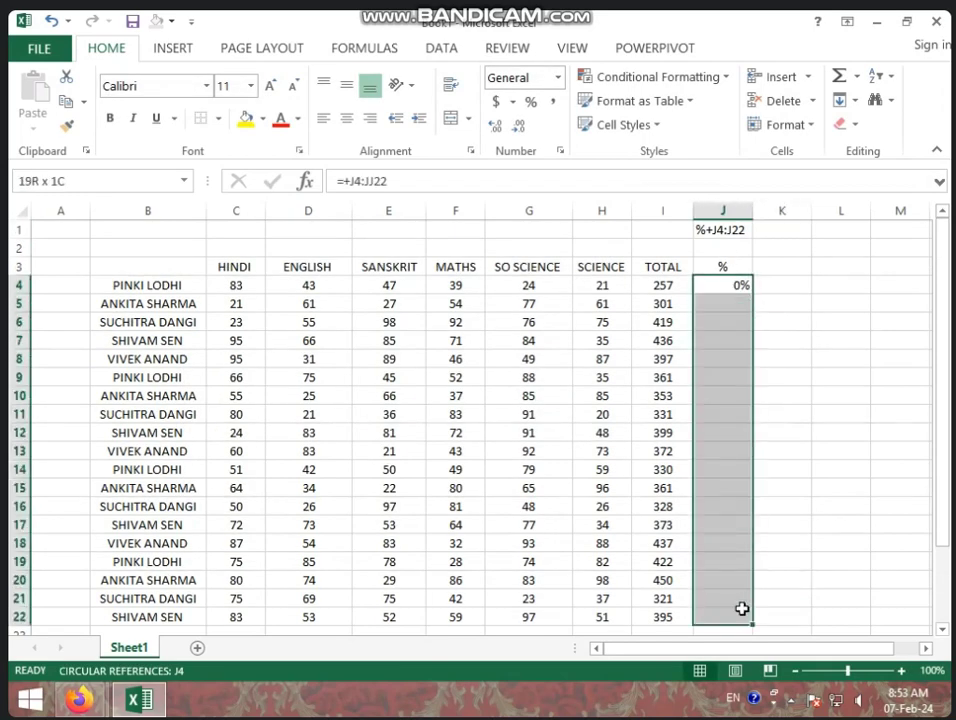
{"action": "left_click", "coordinate": [557, 80]}
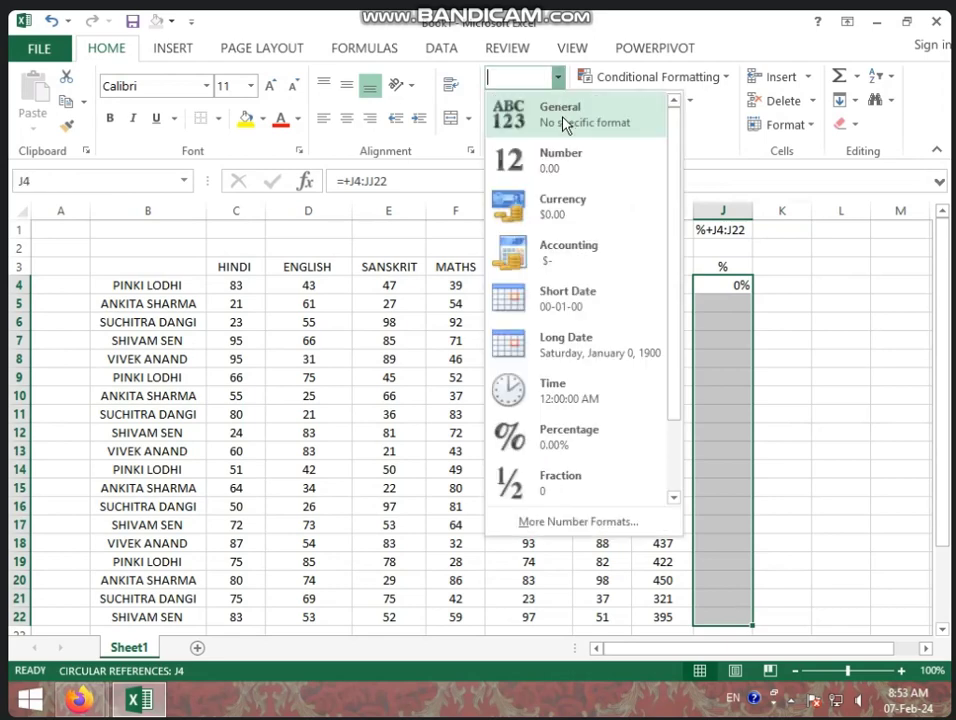
Step: Format J4:J22 as Percentage and enter =I4/600 in J4
{"action": "left_click", "coordinate": [573, 440]}
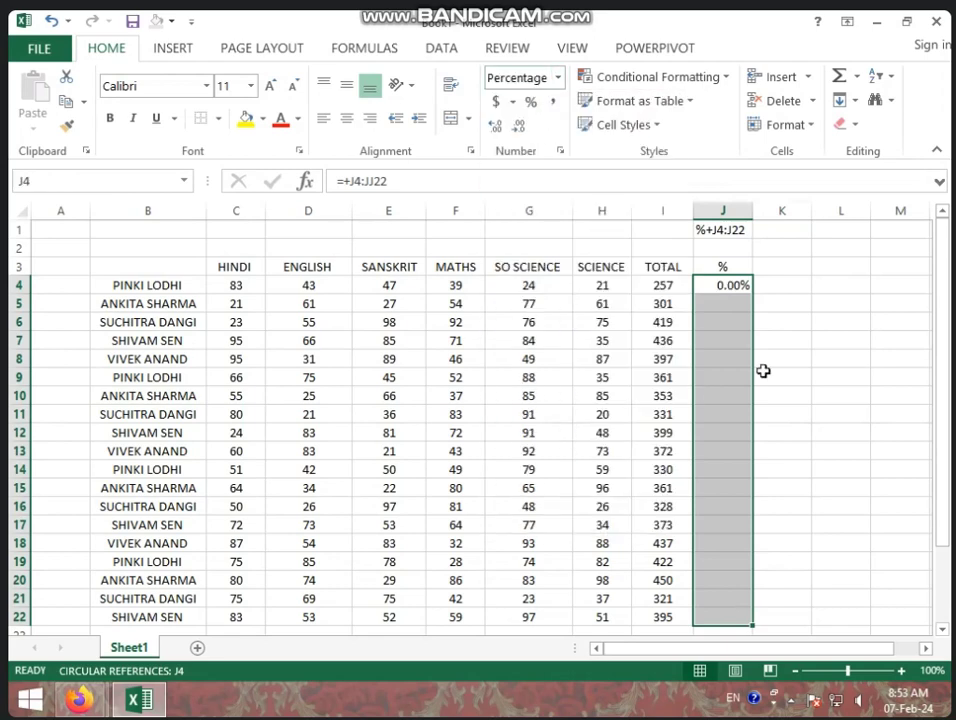
{"action": "left_click", "coordinate": [762, 375]}
{"action": "left_click", "coordinate": [738, 285]}
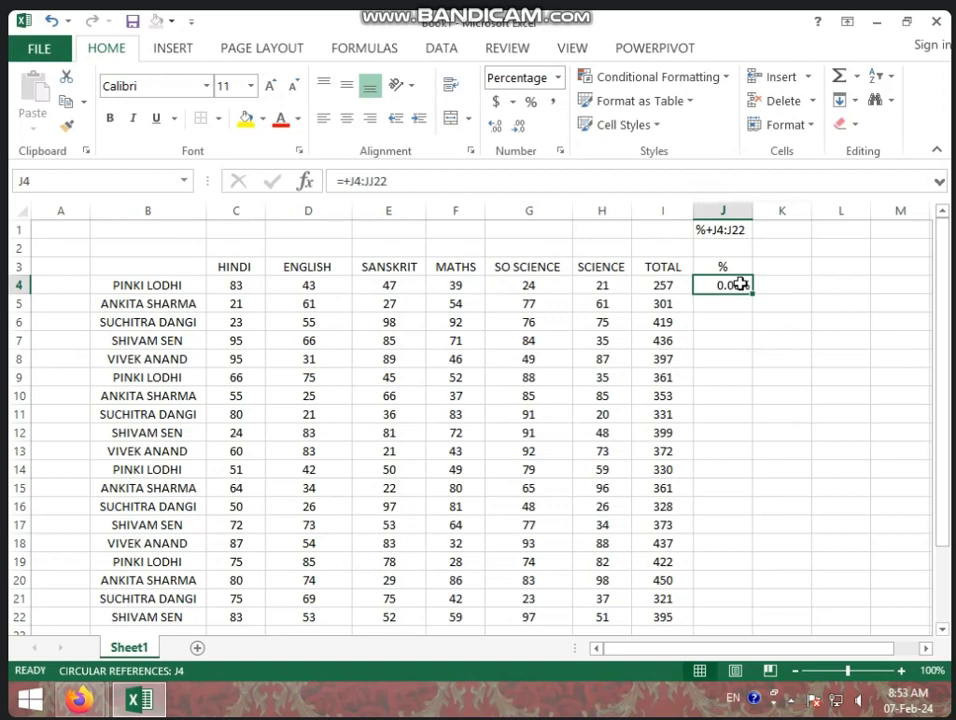
{"action": "type", "text": "="}
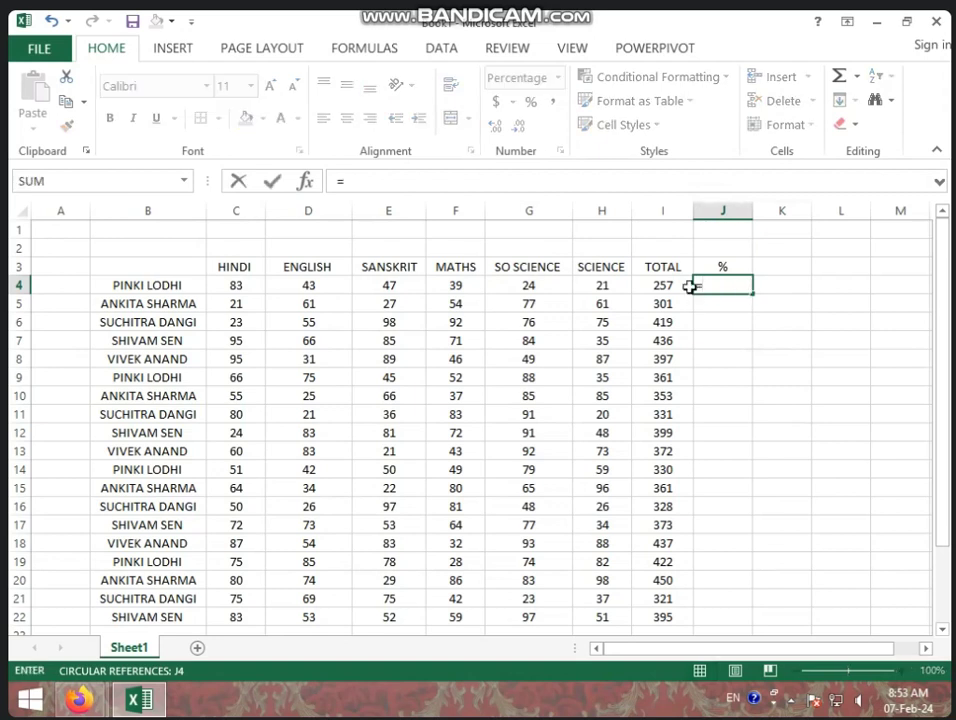
{"action": "left_click", "coordinate": [667, 284]}
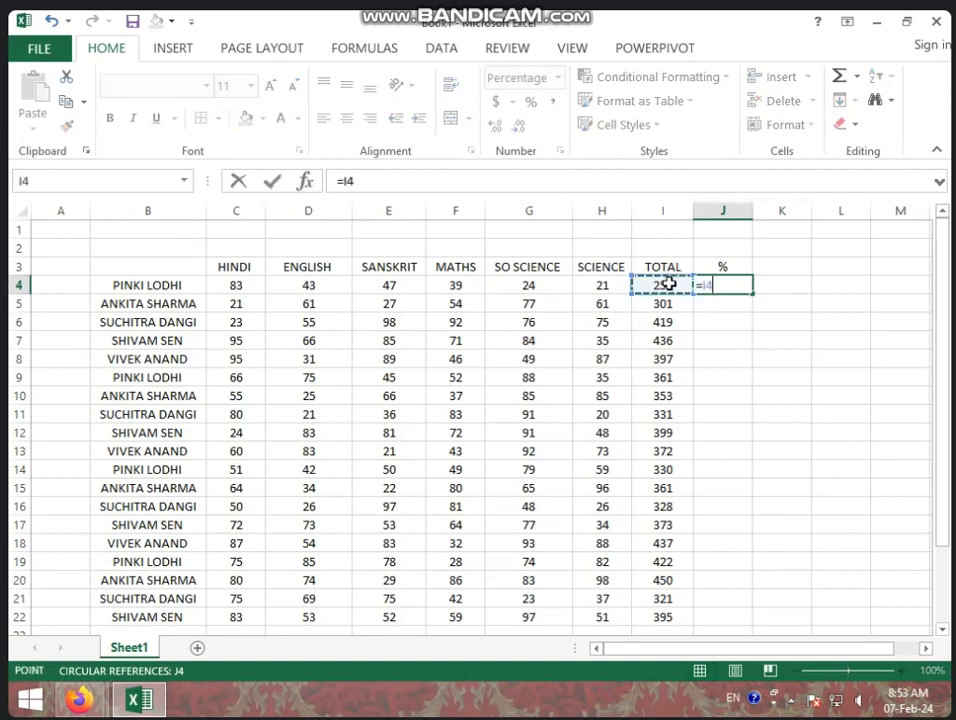
{"action": "type", "text": "/600"}
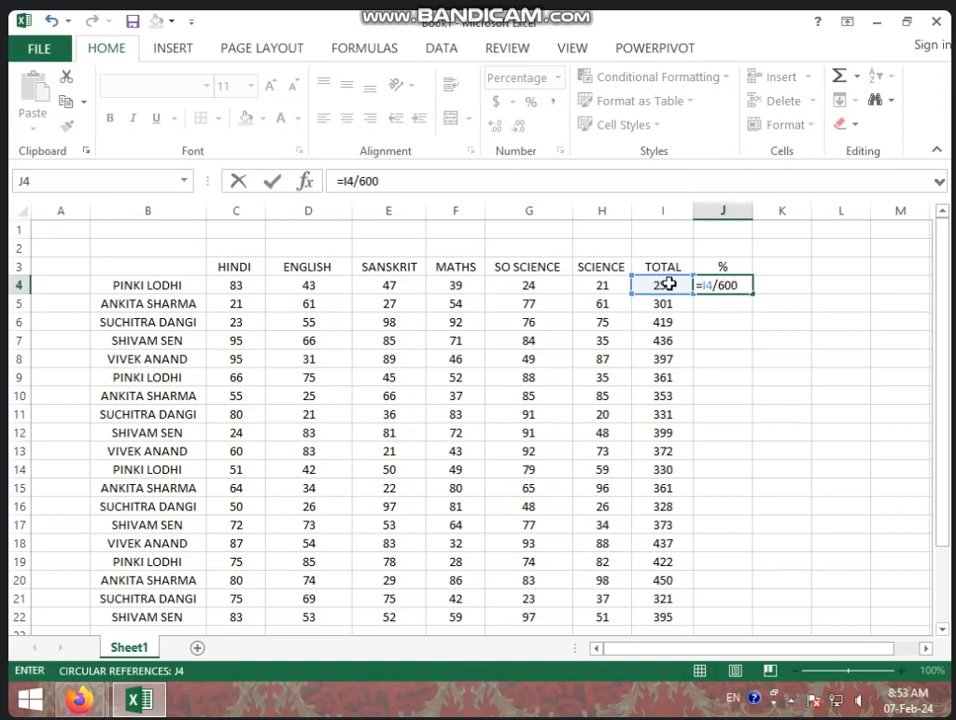
{"action": "key", "text": "Return"}
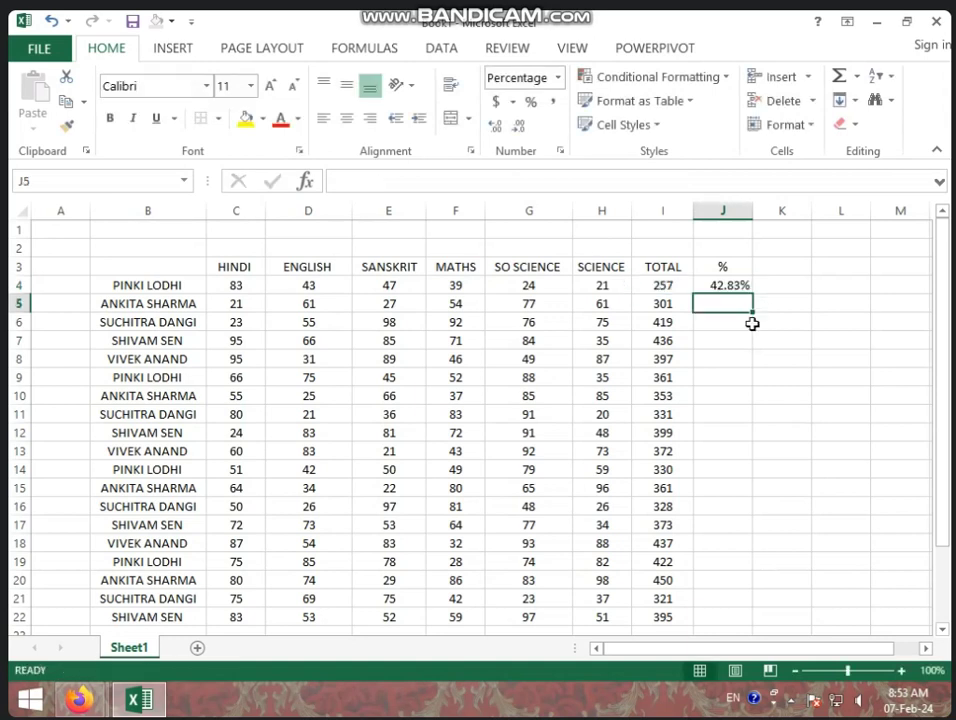
Step: Fill the J4 formula down column J and select the surplus results in J23:J24
{"action": "left_click", "coordinate": [736, 288]}
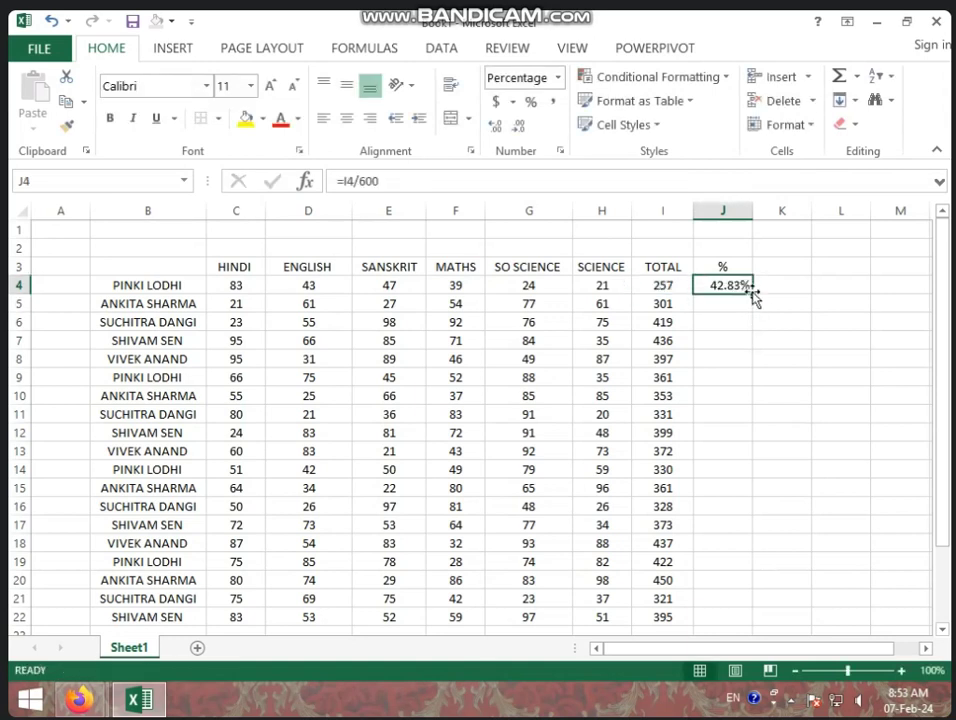
{"action": "mouse_move", "coordinate": [751, 292]}
{"action": "left_mouse_down"}
{"action": "mouse_move", "coordinate": [764, 637]}
{"action": "mouse_move", "coordinate": [760, 600]}
{"action": "mouse_move", "coordinate": [746, 612]}
{"action": "left_mouse_up"}
{"action": "left_click", "coordinate": [809, 487]}
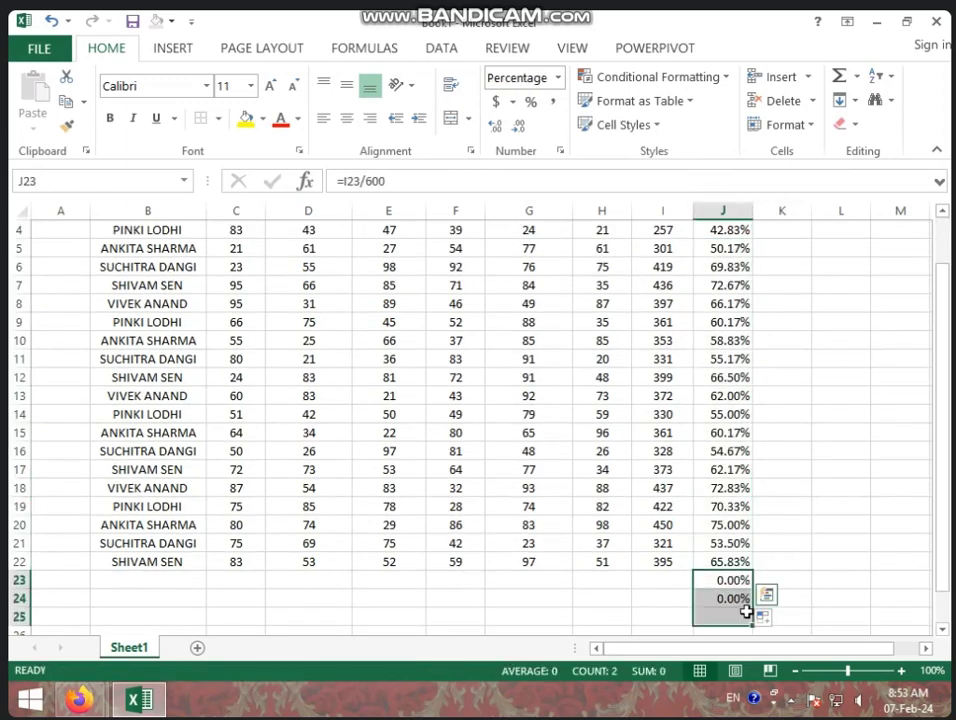
Step: Clear the stray 0.00% results in J23:J24
{"action": "key", "text": "Delete"}
{"action": "left_click", "coordinate": [818, 393]}
{"action": "scroll", "coordinate": [794, 378], "scroll_direction": "up", "scroll_amount": 1}
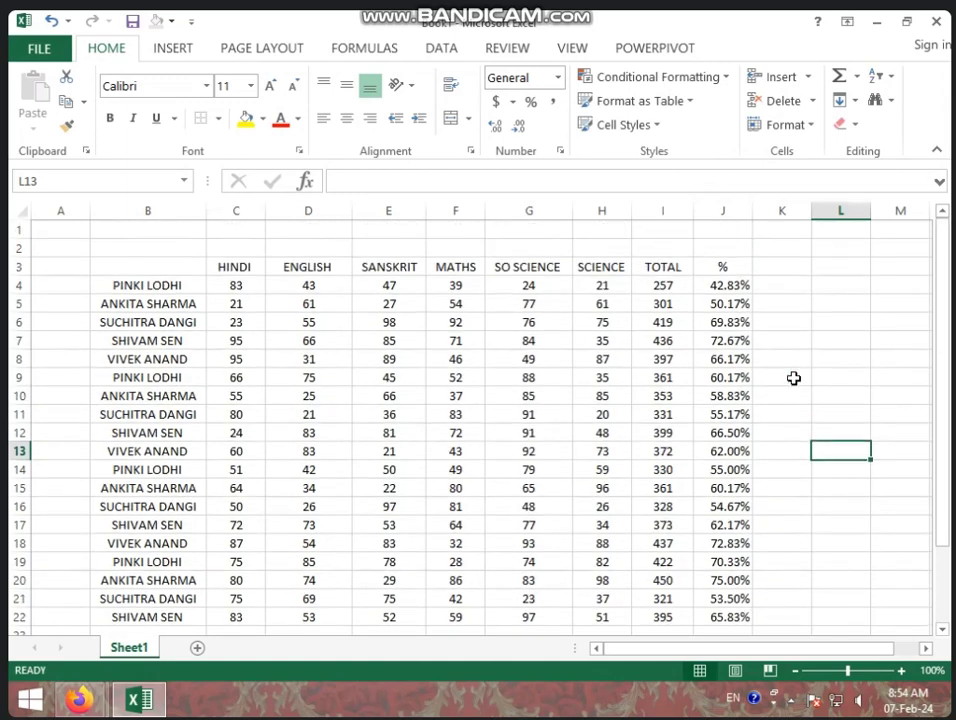
Step: Add a greater-than-60 Light Red Fill highlight rule to the percentage values
{"action": "left_click_drag", "start_coordinate": [748, 287], "coordinate": [754, 616]}
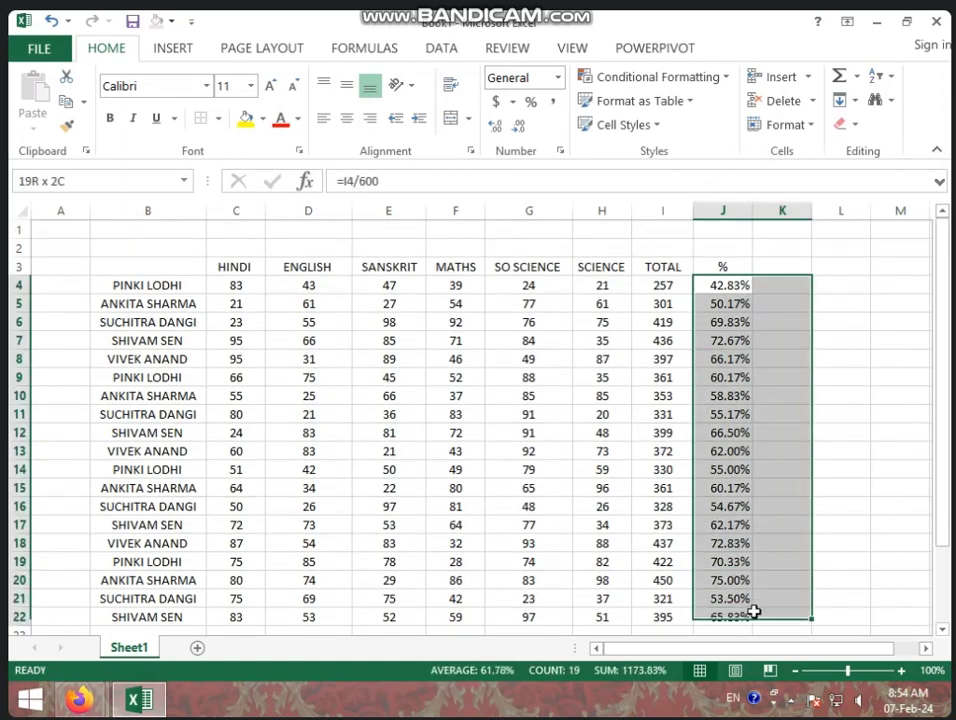
{"action": "left_click", "coordinate": [710, 78]}
{"action": "left_click", "coordinate": [815, 122]}
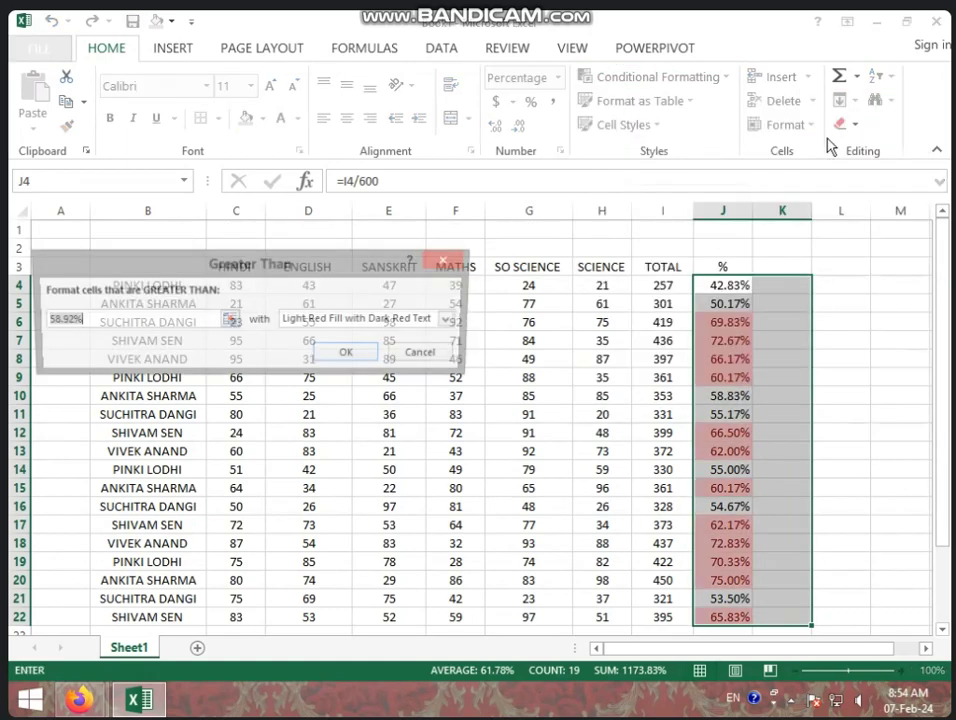
{"action": "key", "text": "BackSpace"}
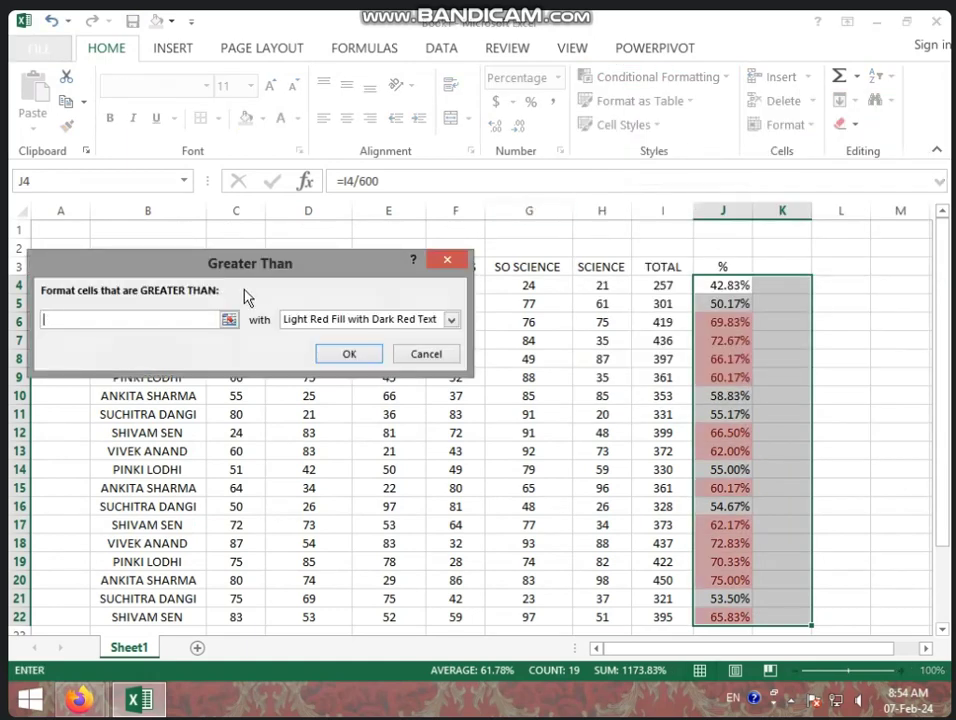
{"action": "type", "text": "75"}
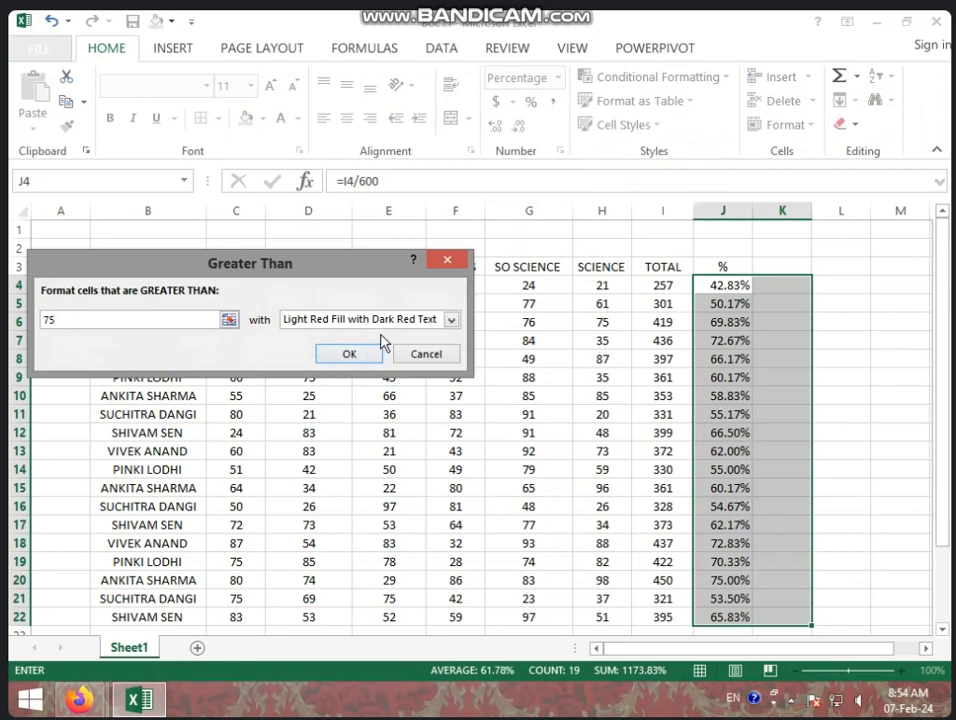
{"action": "left_click", "coordinate": [452, 319]}
{"action": "left_click", "coordinate": [137, 318]}
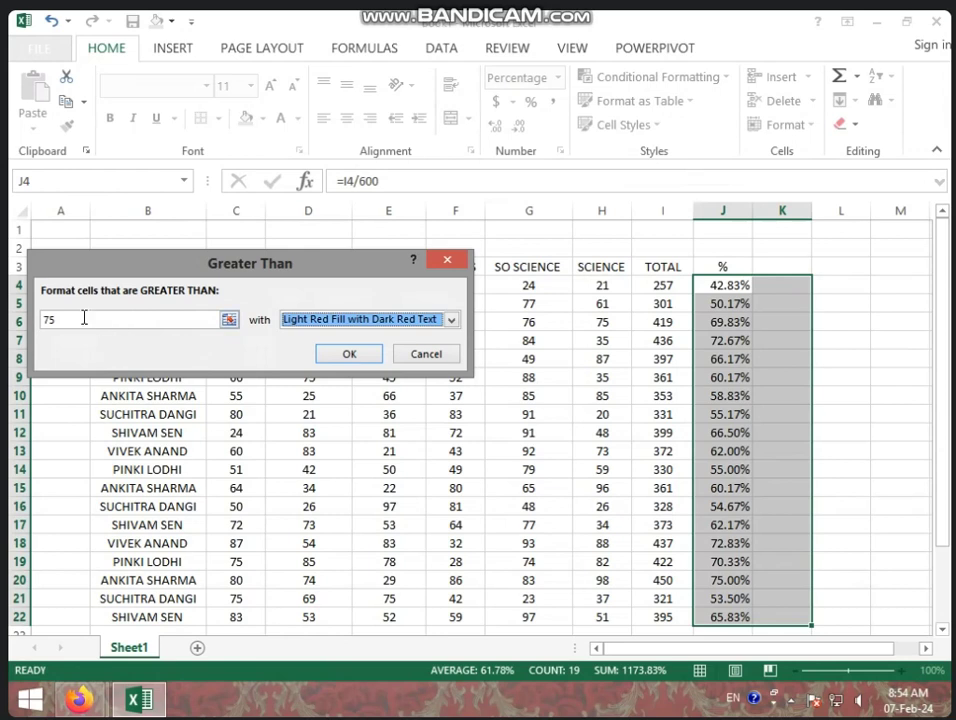
{"action": "left_click_drag", "start_coordinate": [85, 319], "coordinate": [12, 323]}
{"action": "left_click", "coordinate": [44, 319]}
{"action": "type", "text": "6"}
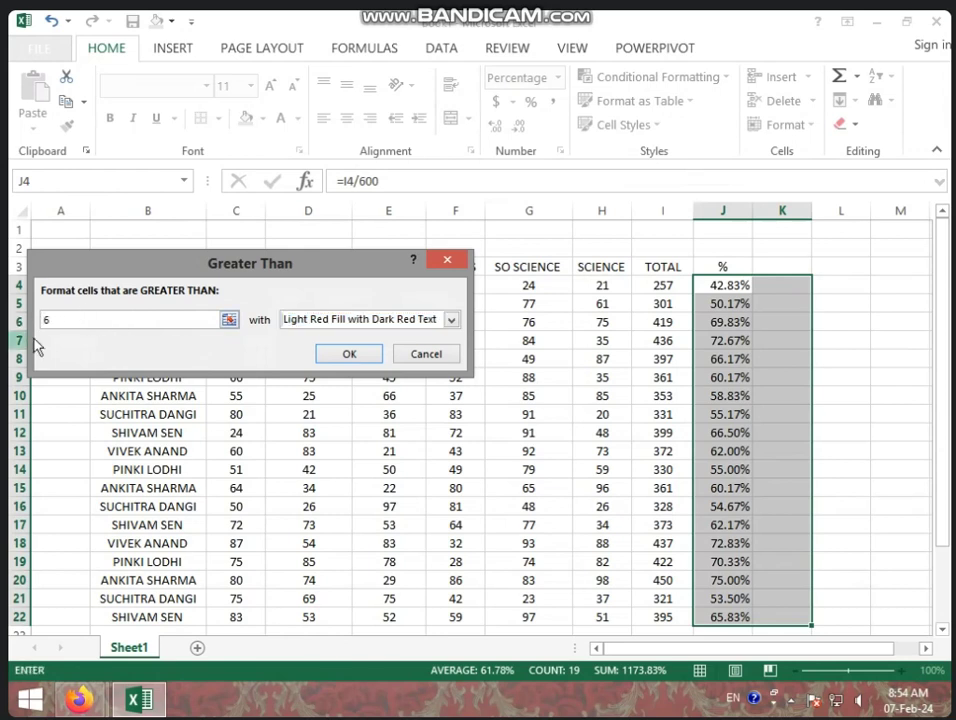
{"action": "type", "text": "0"}
{"action": "left_click", "coordinate": [446, 326]}
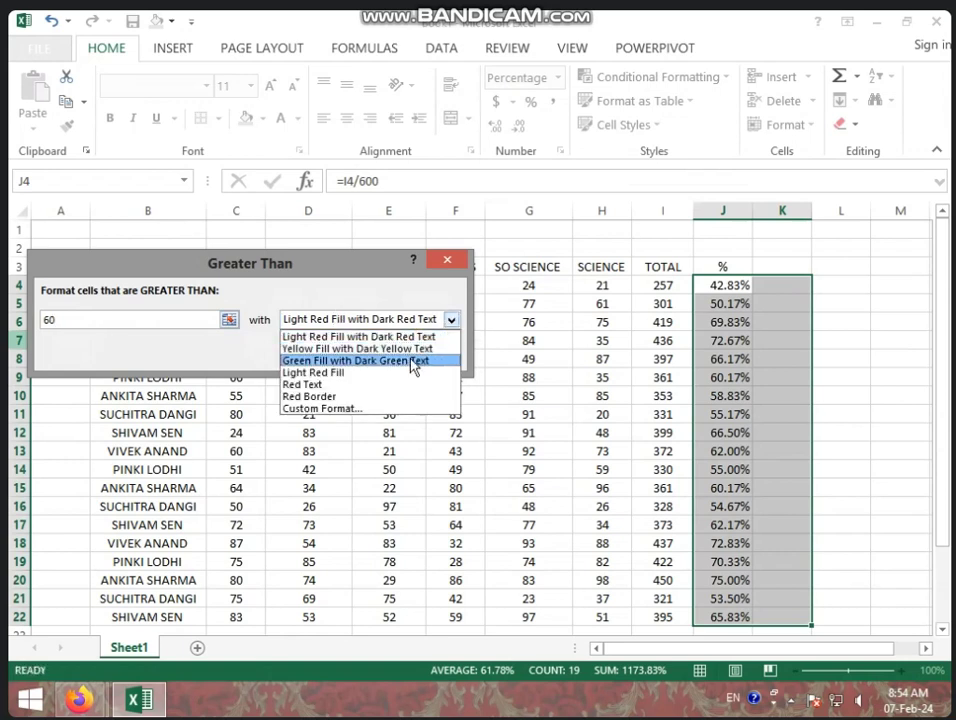
{"action": "left_click", "coordinate": [359, 336]}
{"action": "left_click", "coordinate": [347, 352]}
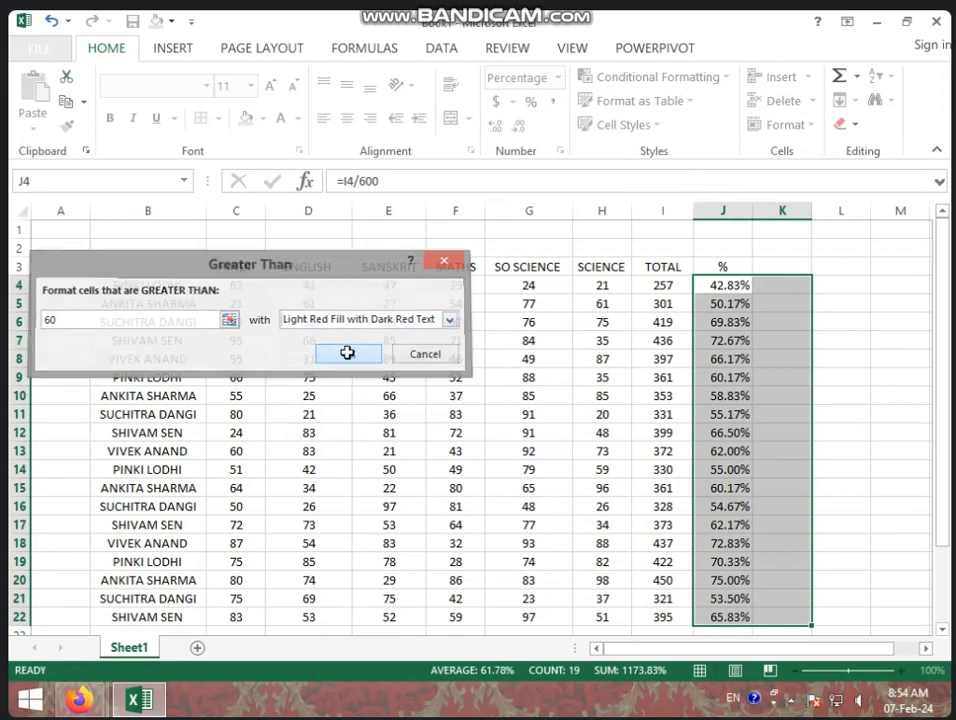
{"action": "left_click", "coordinate": [840, 396]}
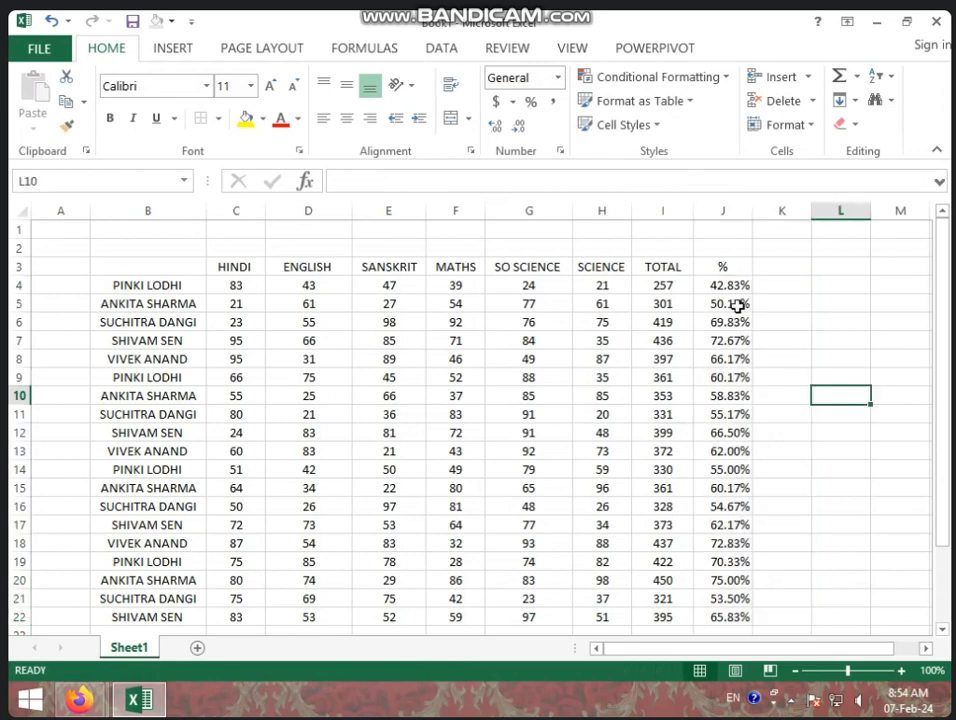
Step: Show the J4:J22 percentages as whole numbers with no decimal places
{"action": "left_click", "coordinate": [730, 285]}
{"action": "left_click_drag", "start_coordinate": [735, 293], "coordinate": [735, 303]}
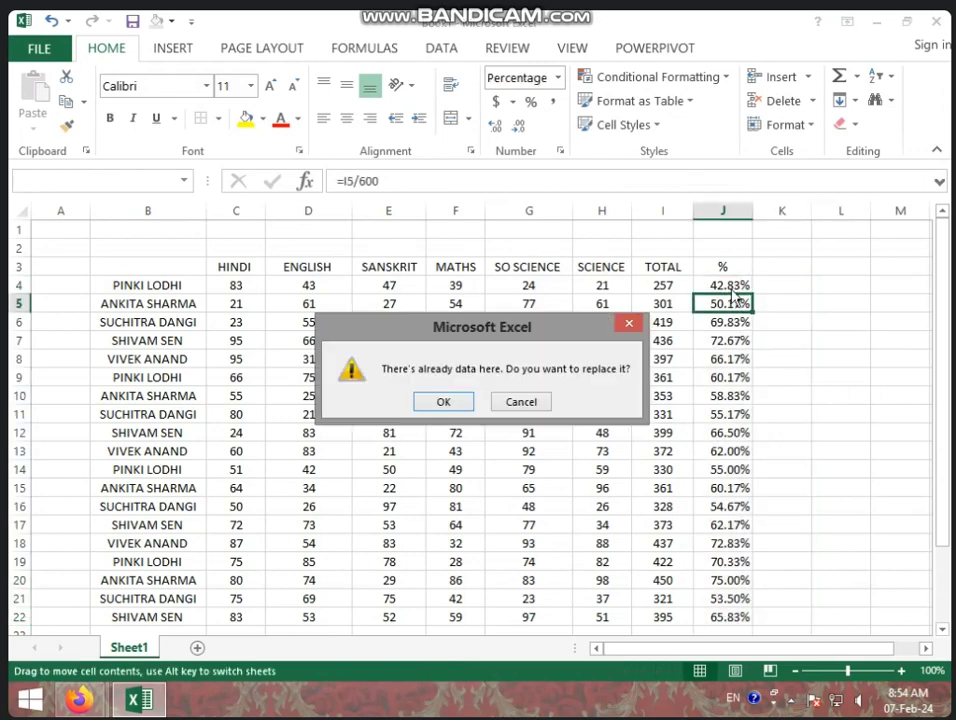
{"action": "left_click", "coordinate": [545, 408]}
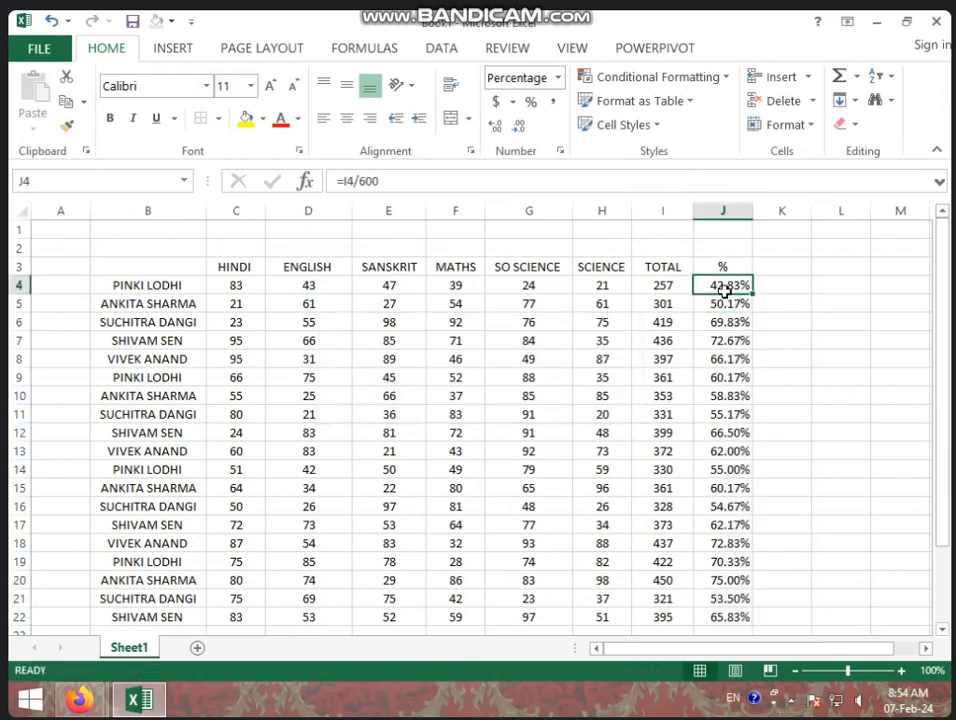
{"action": "left_click_drag", "start_coordinate": [724, 286], "coordinate": [731, 628]}
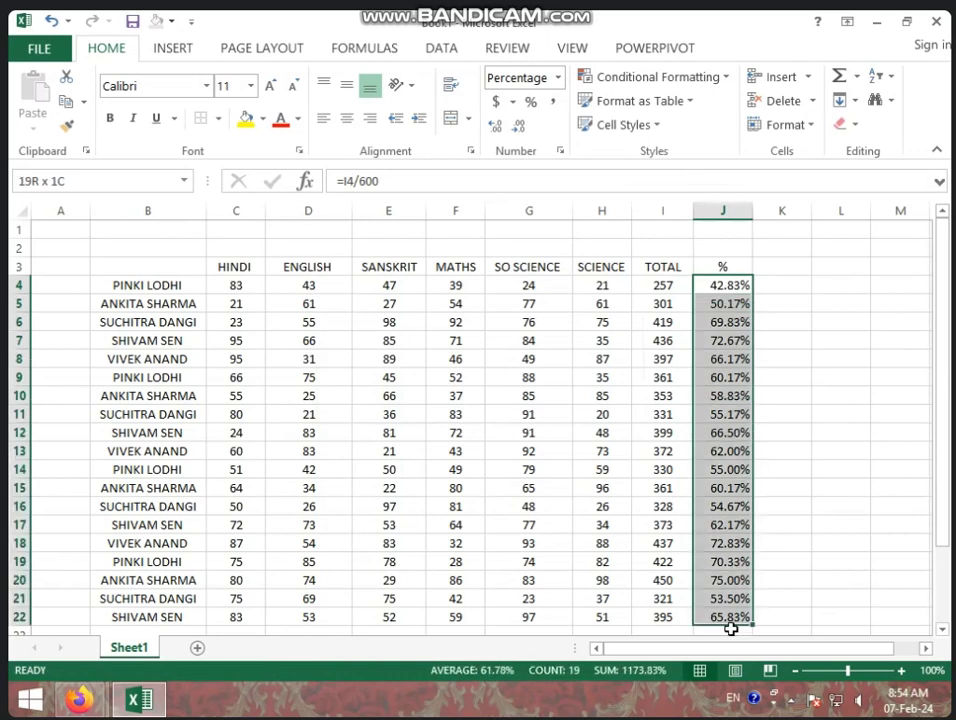
{"action": "double_click", "coordinate": [517, 128]}
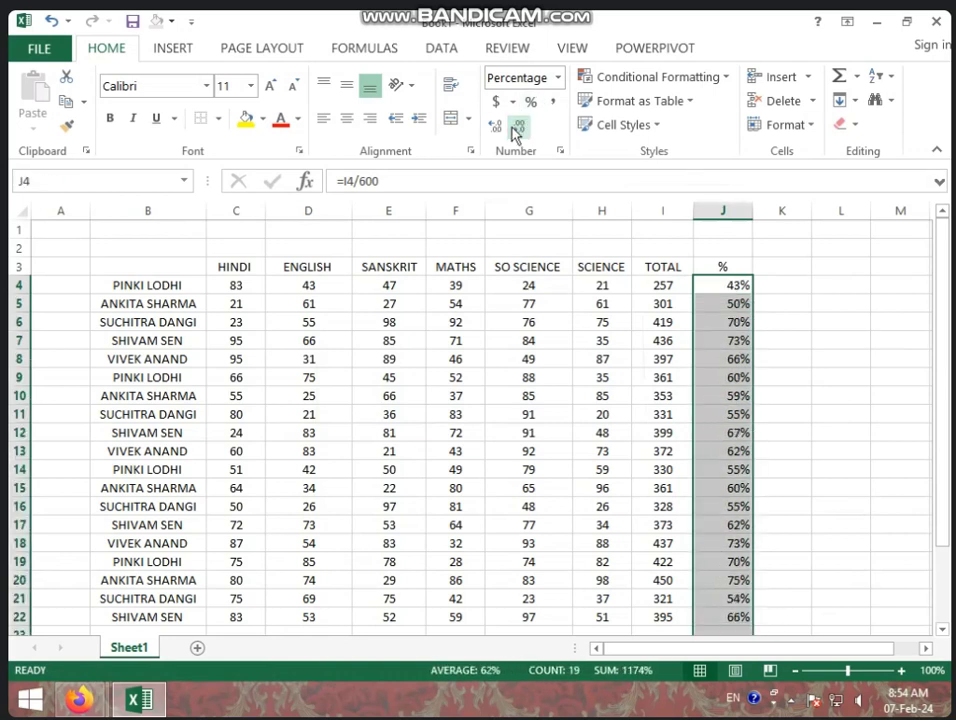
Step: Add greater-than 59% highlight rules to the % column, then undo the last one
{"action": "left_click", "coordinate": [710, 77]}
{"action": "left_click", "coordinate": [815, 128]}
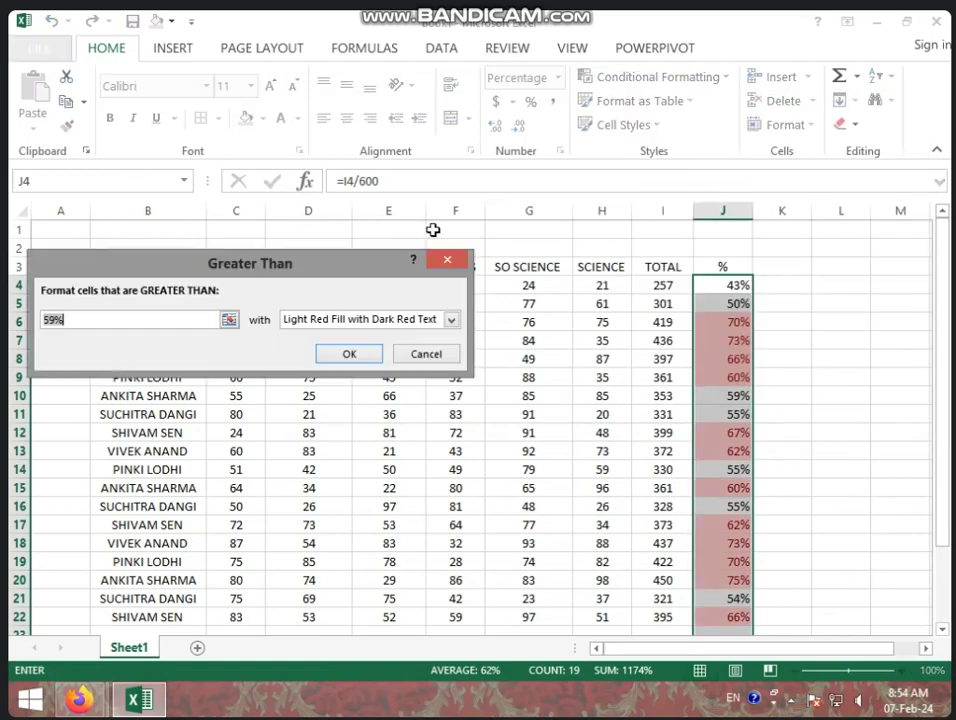
{"action": "left_click", "coordinate": [365, 355]}
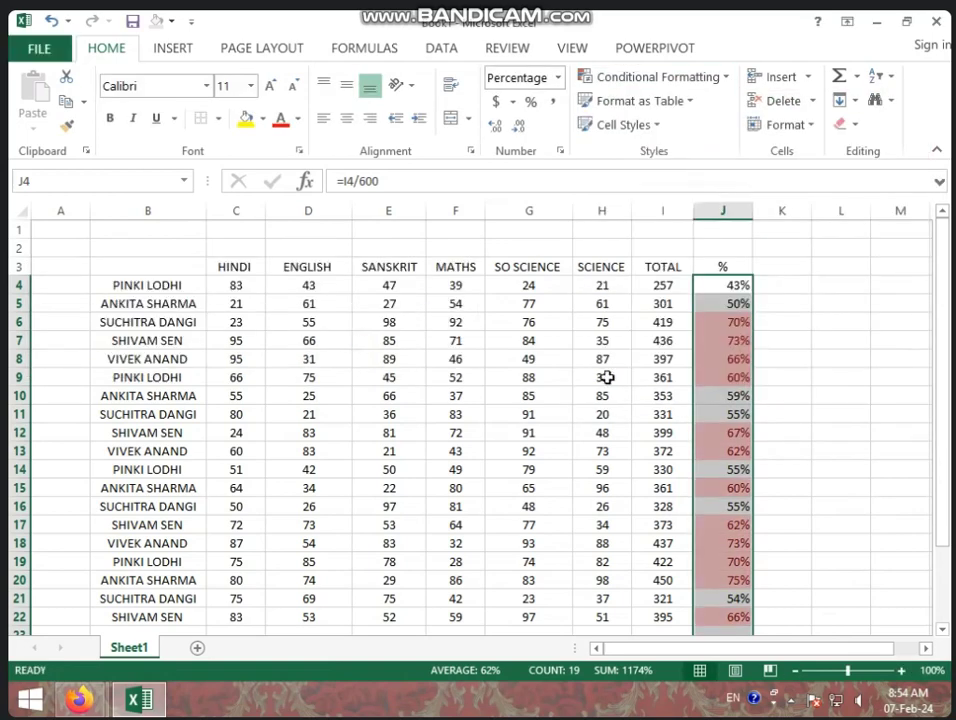
{"action": "left_click", "coordinate": [718, 80]}
{"action": "mouse_move", "coordinate": [674, 114]}
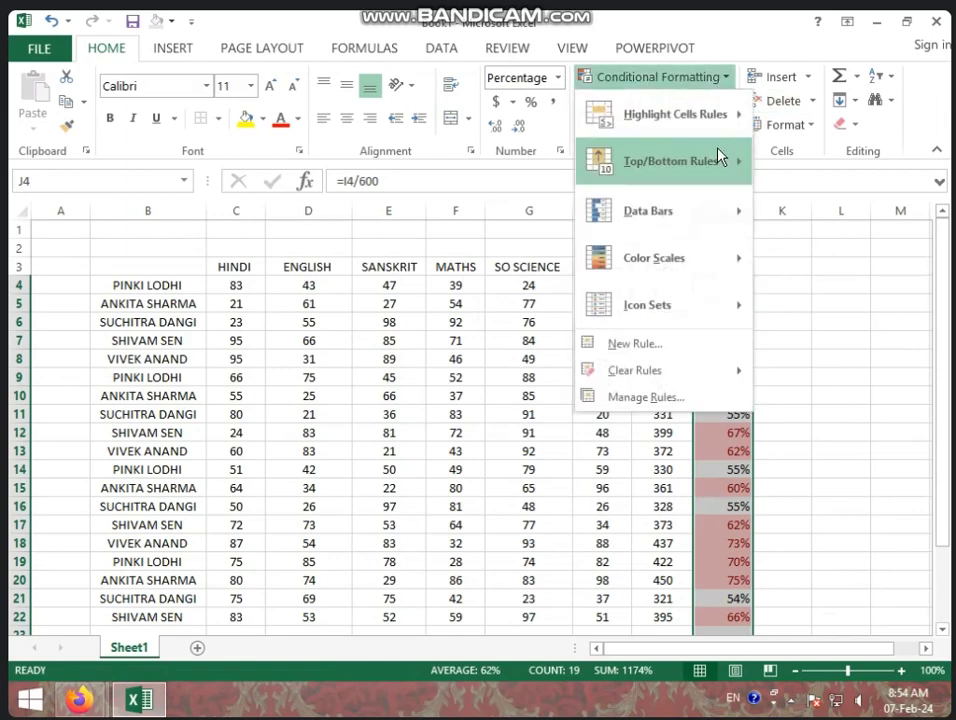
{"action": "left_click", "coordinate": [817, 135]}
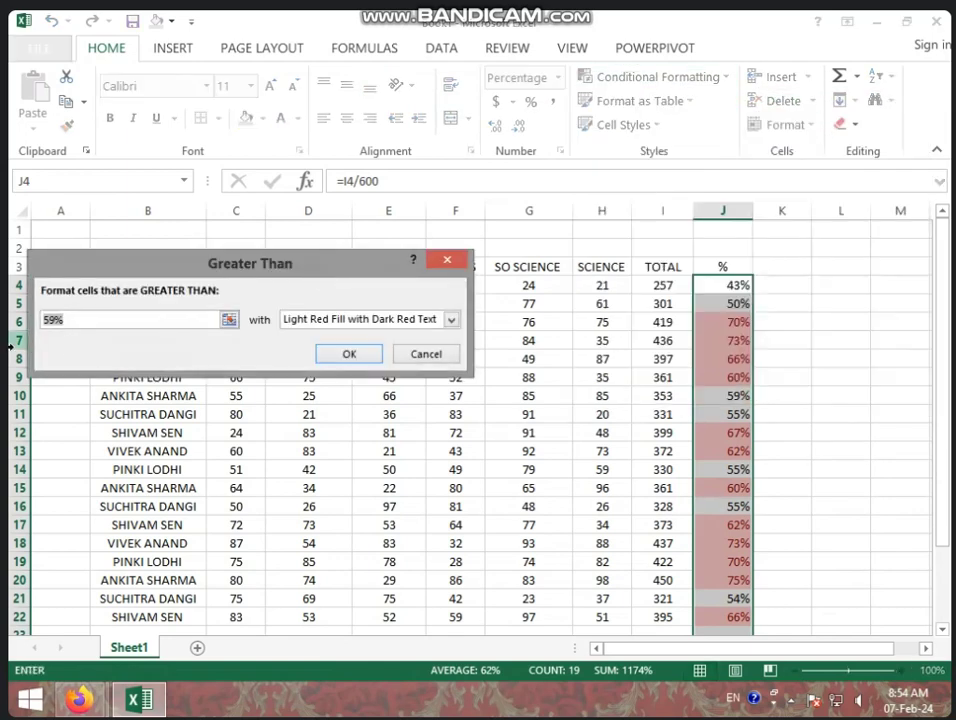
{"action": "key", "text": "BackSpace"}
{"action": "left_click", "coordinate": [360, 356]}
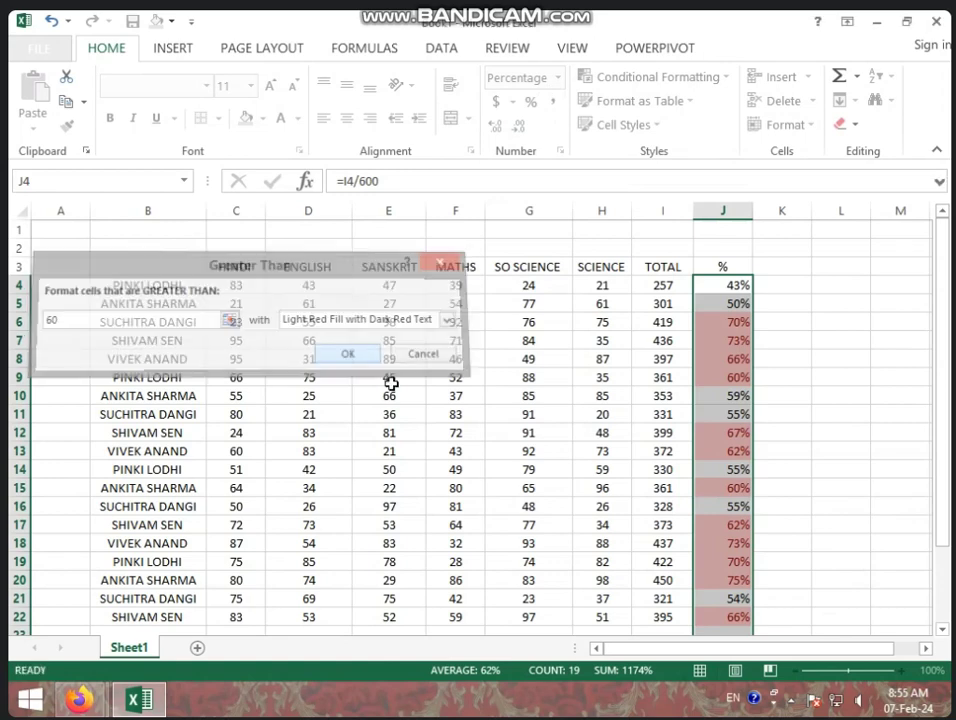
{"action": "left_click", "coordinate": [845, 410]}
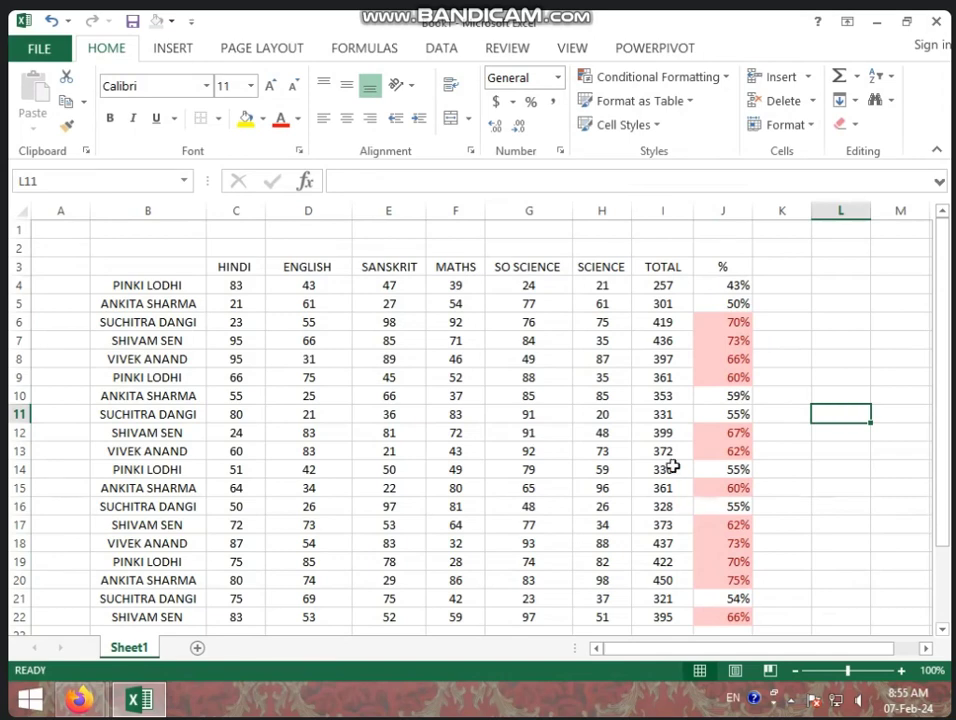
{"action": "scroll", "coordinate": [672, 465], "scroll_direction": "down", "scroll_amount": 2}
{"action": "scroll", "coordinate": [668, 475], "scroll_direction": "up", "scroll_amount": 1}
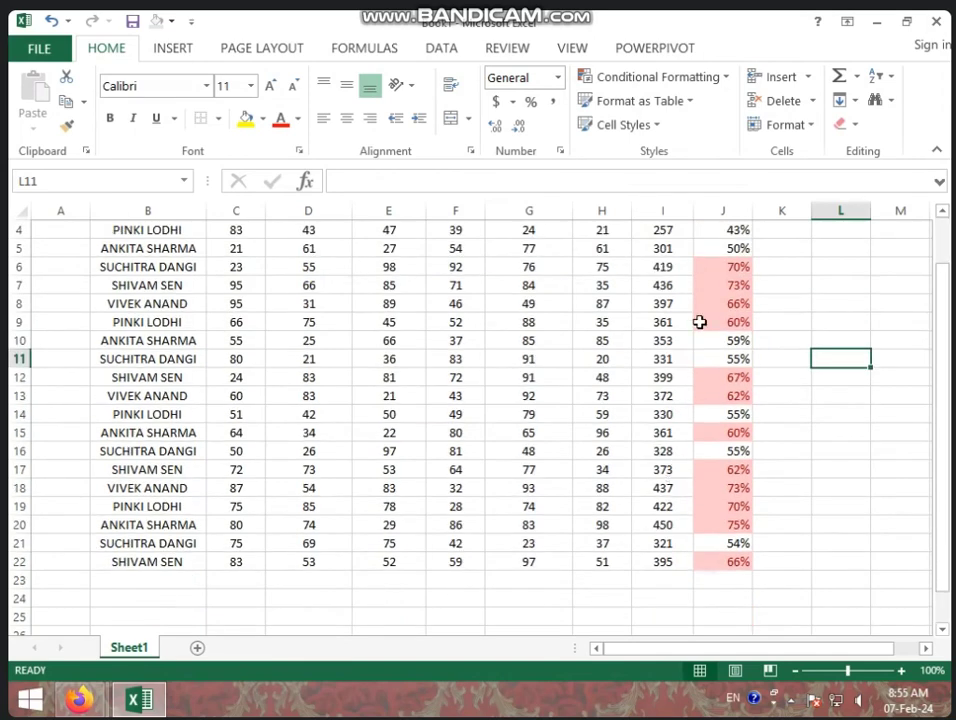
{"action": "key", "text": "ctrl+z"}
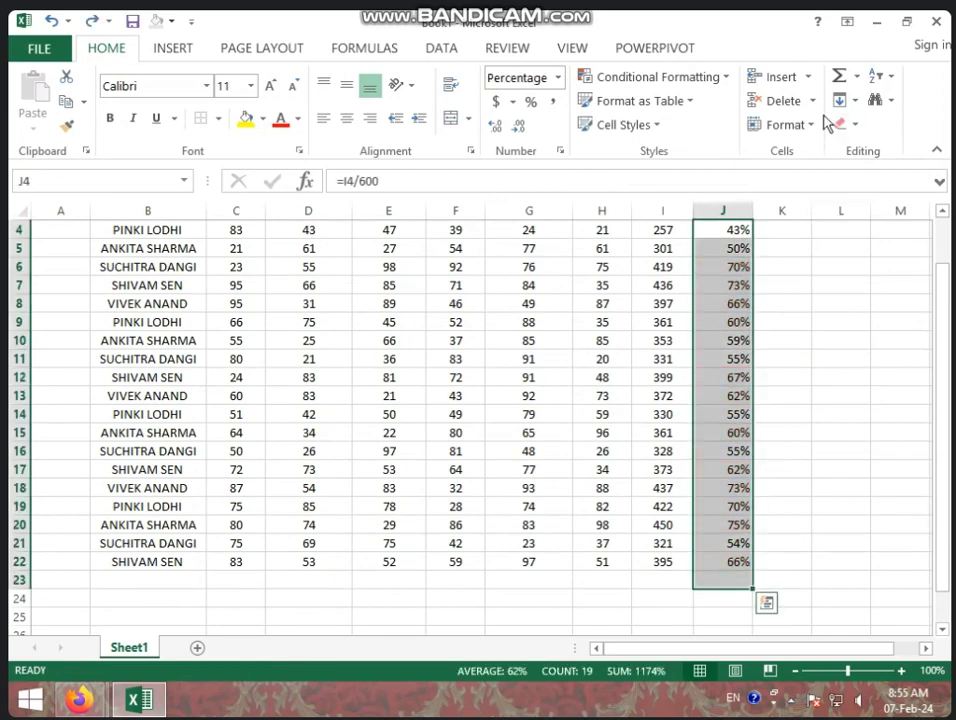
Step: Add a less-than-50 Light Red Fill highlight rule to the % column
{"action": "left_click", "coordinate": [712, 78]}
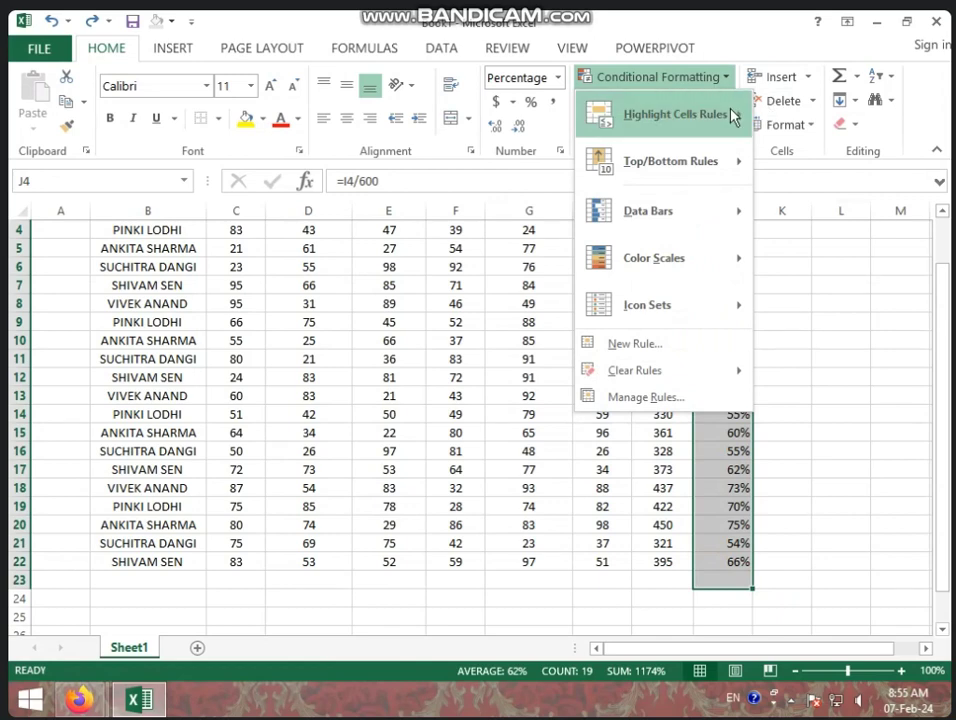
{"action": "mouse_move", "coordinate": [675, 114]}
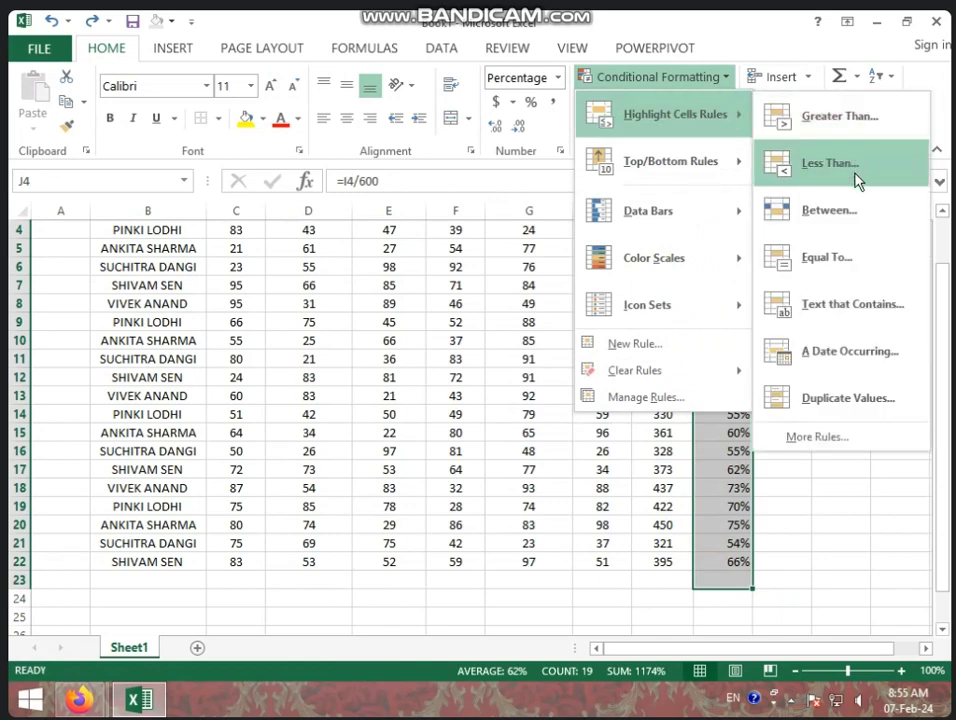
{"action": "left_click", "coordinate": [857, 176]}
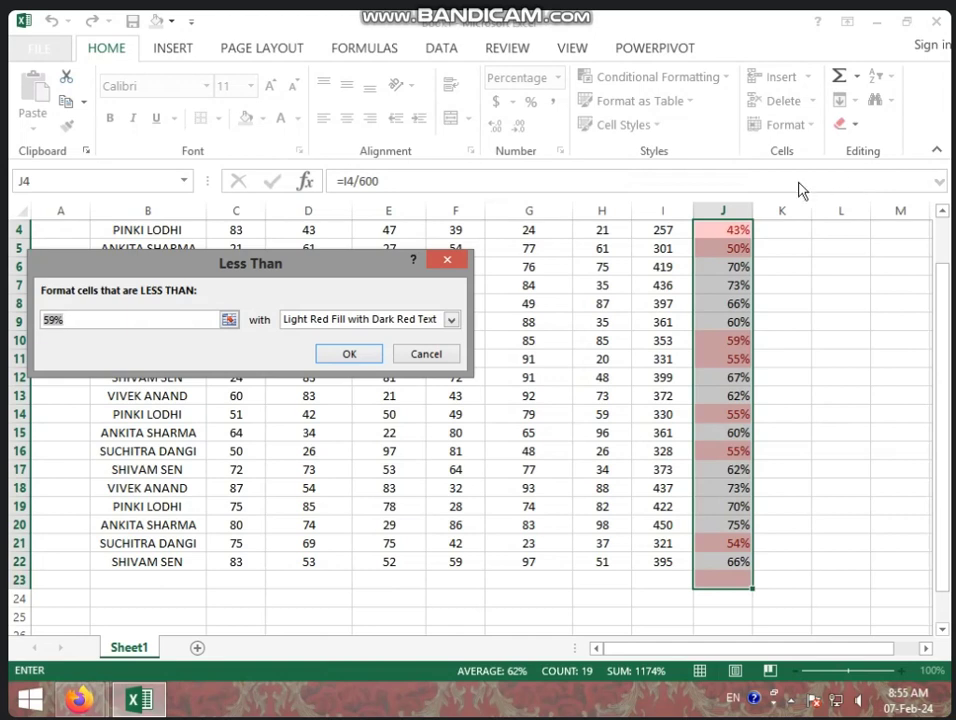
{"action": "key", "text": "BackSpace"}
{"action": "type", "text": "50"}
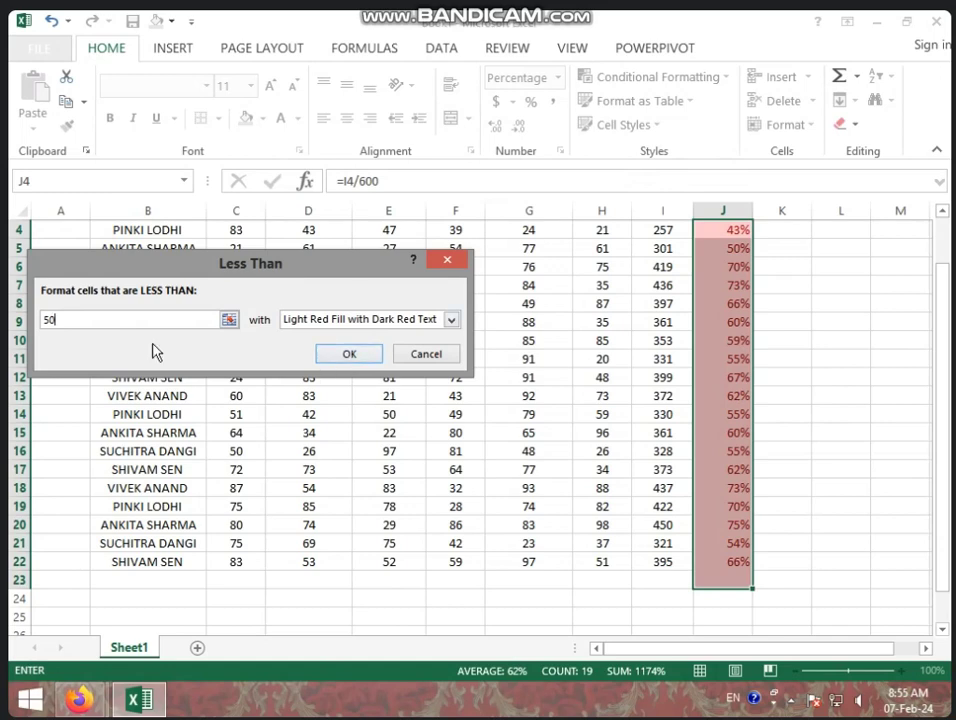
{"action": "left_click", "coordinate": [341, 355]}
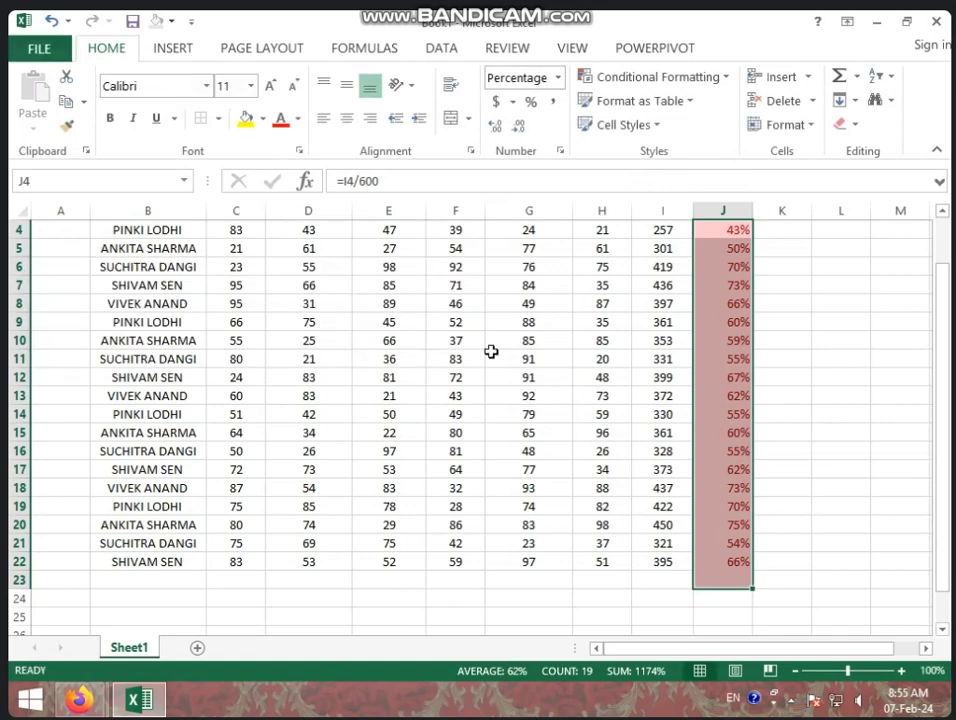
{"action": "left_click", "coordinate": [640, 378]}
Step: Add another less-than-50 rule from cell J7, then reselect the percentages from J4 downward
{"action": "left_click", "coordinate": [735, 288]}
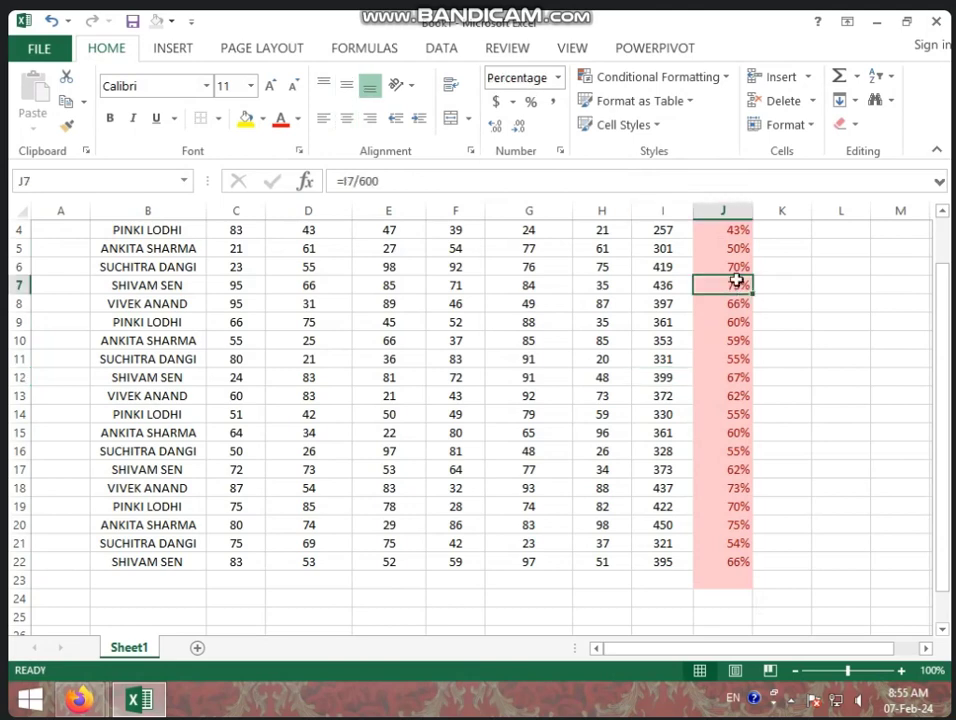
{"action": "left_click", "coordinate": [709, 80]}
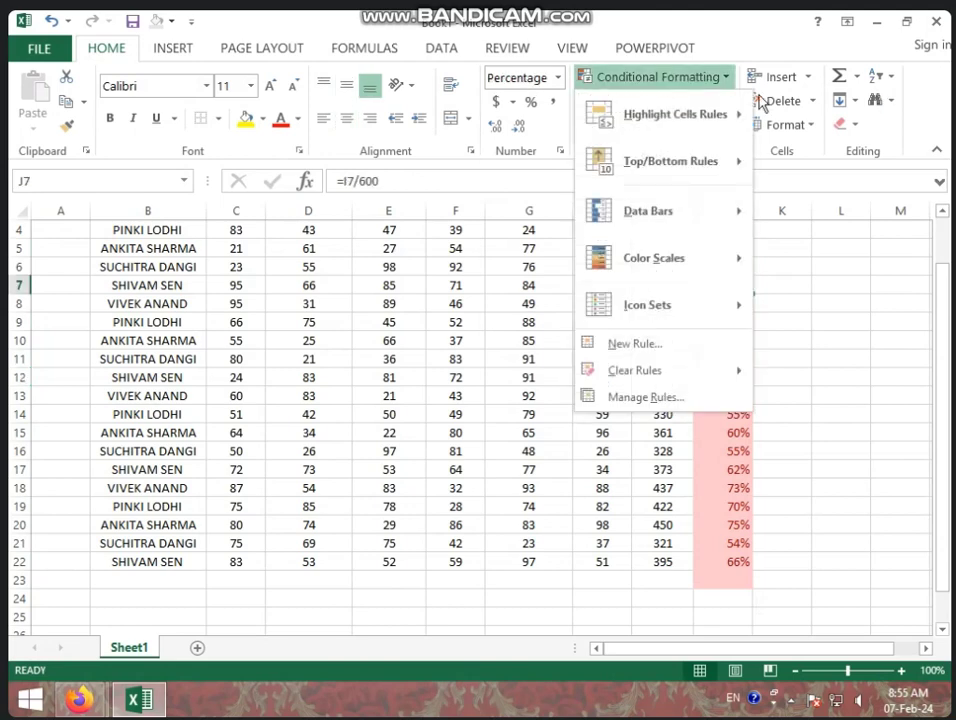
{"action": "mouse_move", "coordinate": [674, 114]}
{"action": "left_click", "coordinate": [790, 165]}
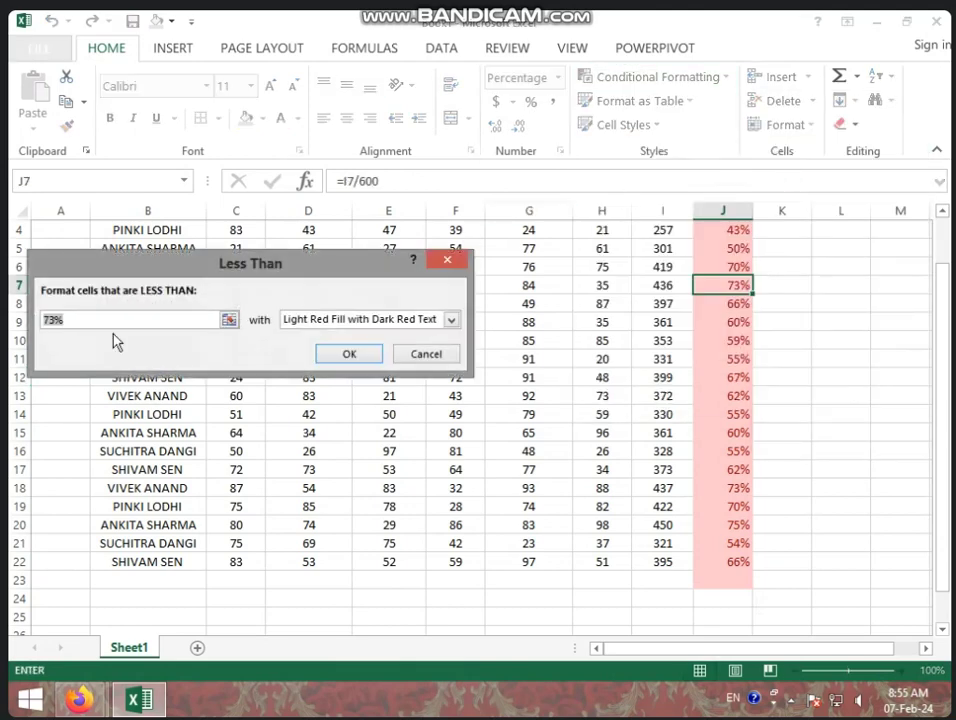
{"action": "type", "text": "50"}
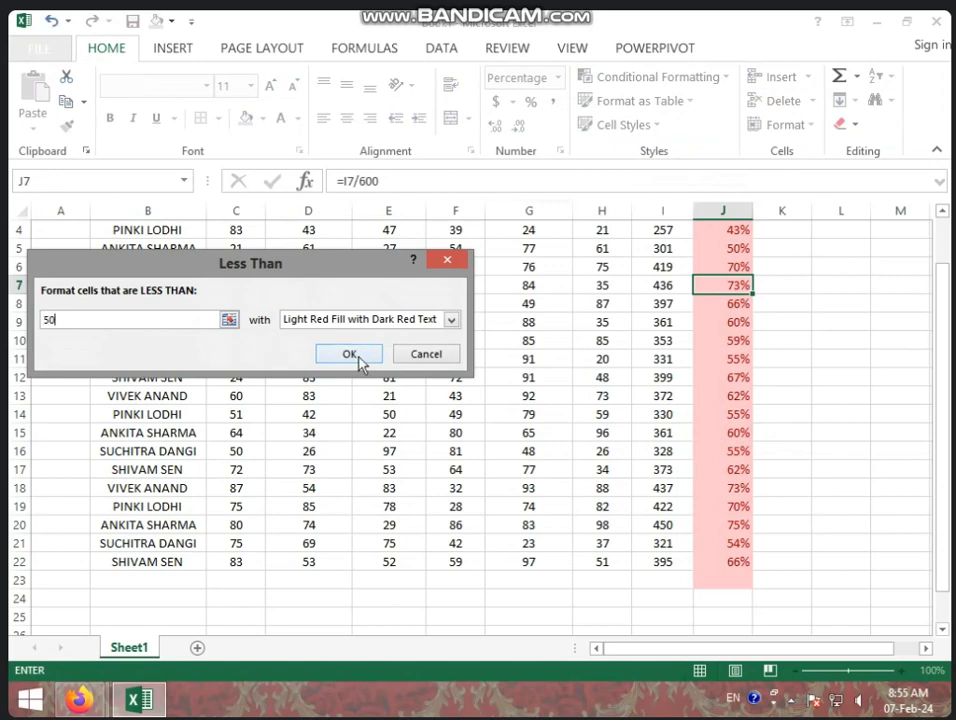
{"action": "left_click", "coordinate": [355, 356]}
{"action": "left_click", "coordinate": [727, 231]}
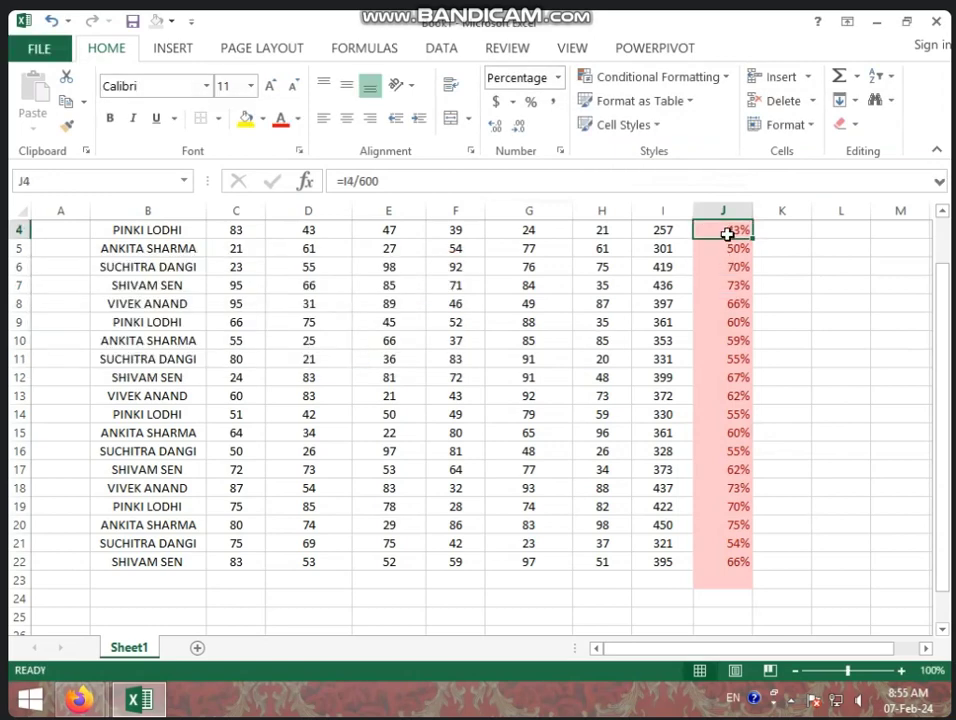
{"action": "left_click_drag", "start_coordinate": [727, 233], "coordinate": [730, 566]}
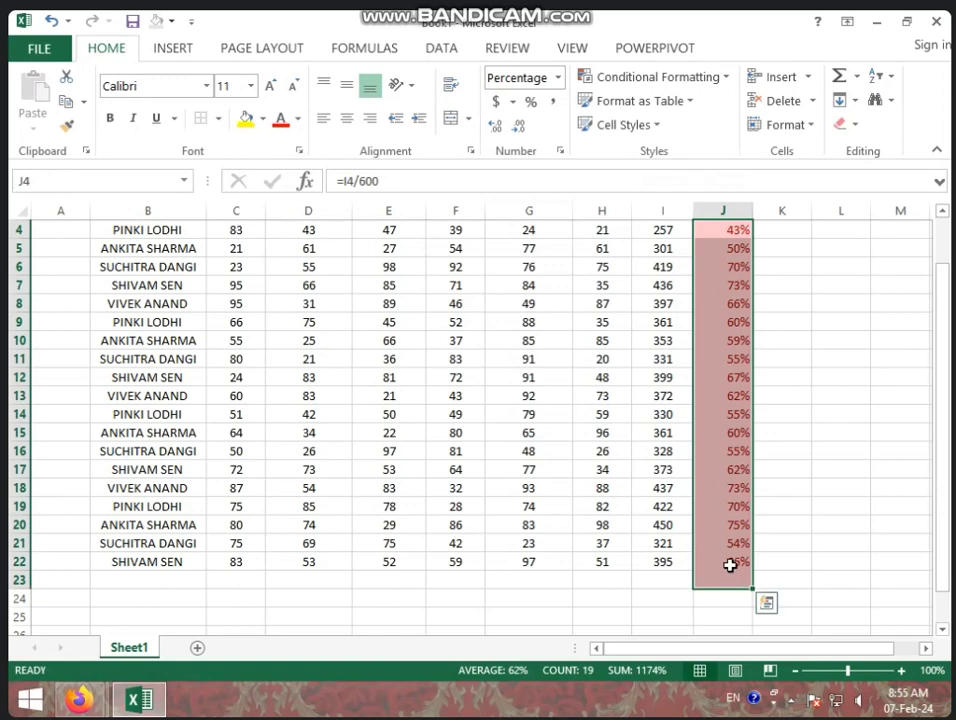
{"action": "scroll", "coordinate": [730, 562], "scroll_direction": "up", "scroll_amount": 1}
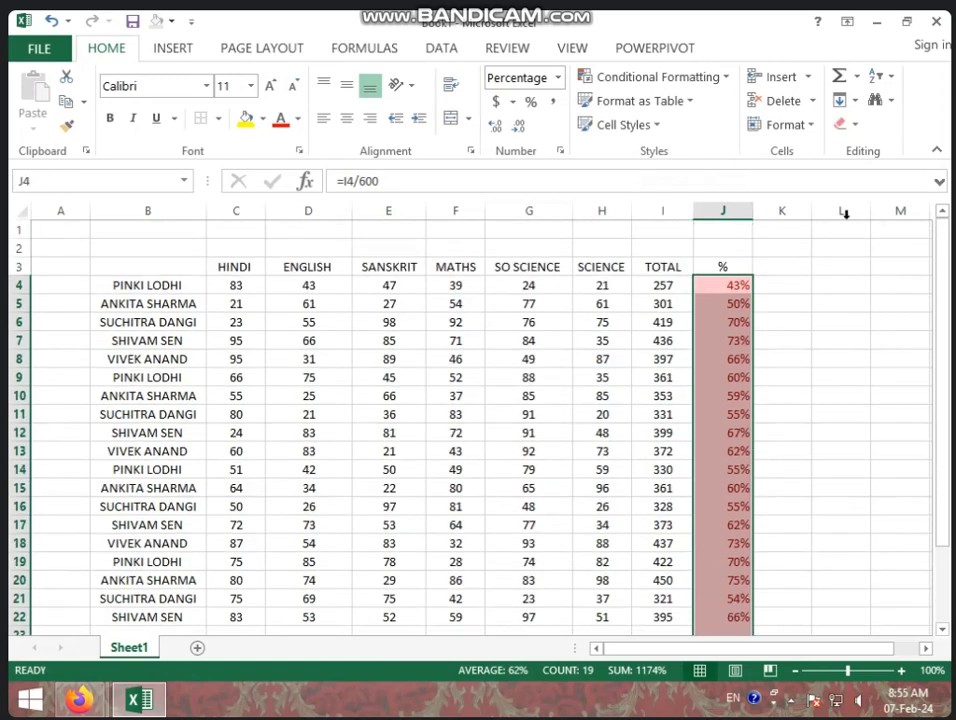
Step: Add a less-than-25 highlight rule with Yellow Fill and Dark Yellow Text
{"action": "left_click", "coordinate": [716, 78]}
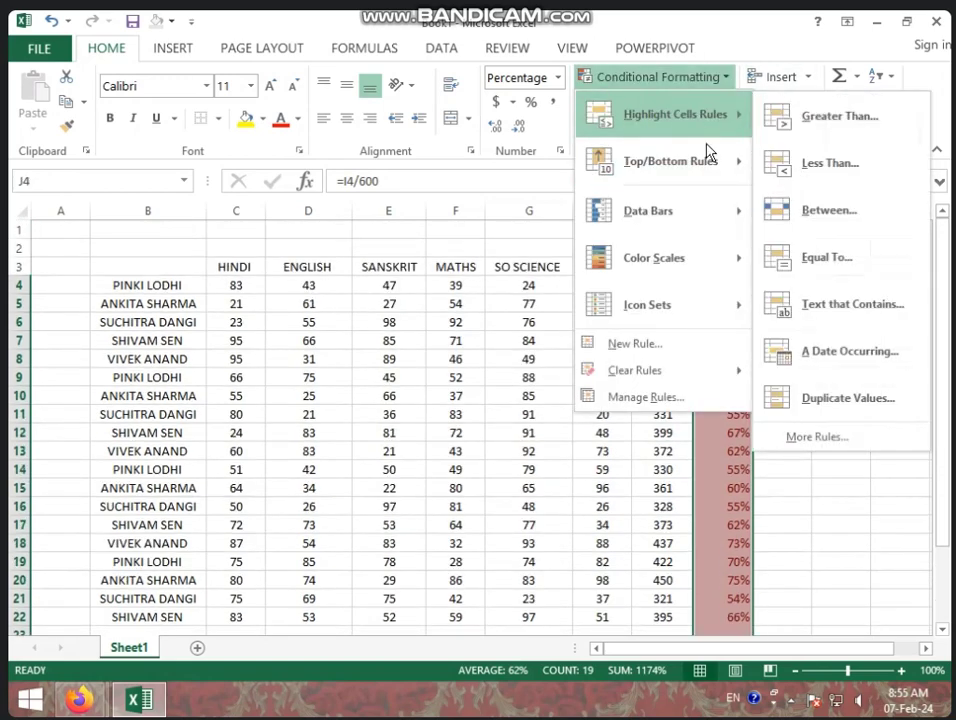
{"action": "left_click", "coordinate": [805, 178]}
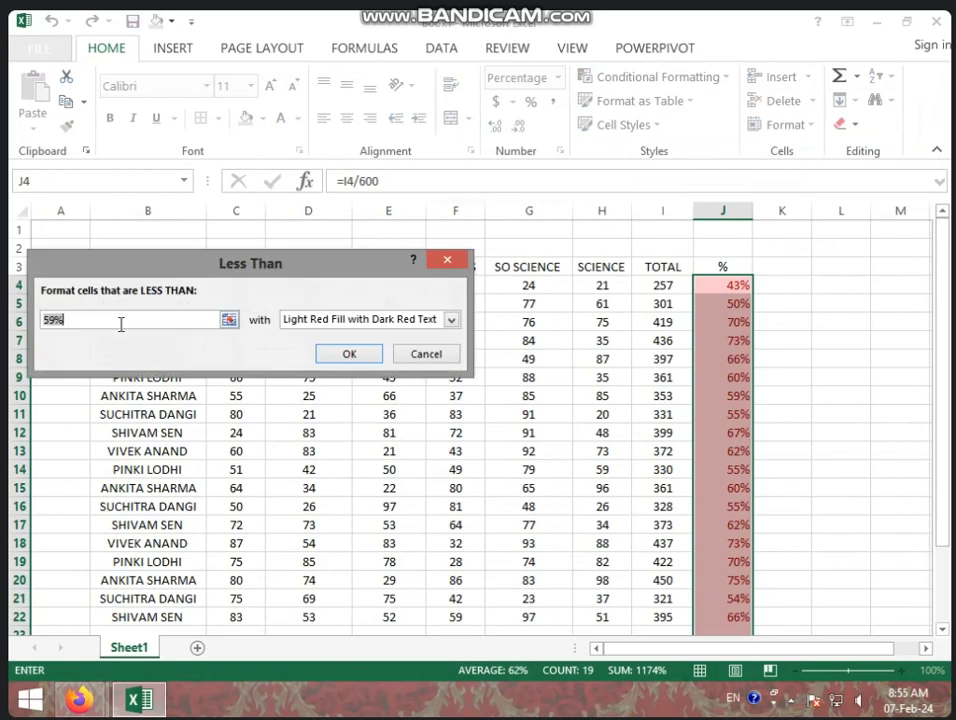
{"action": "key", "text": "BackSpace"}
{"action": "left_click", "coordinate": [453, 320]}
{"action": "left_click", "coordinate": [400, 349]}
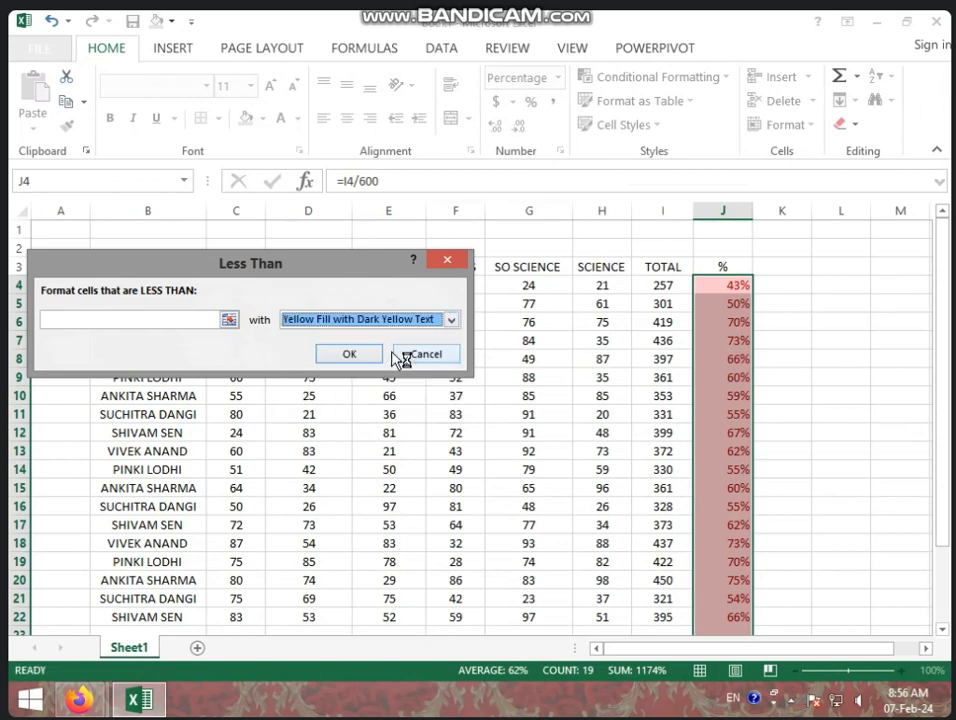
{"action": "left_click", "coordinate": [167, 316]}
{"action": "type", "text": "5"}
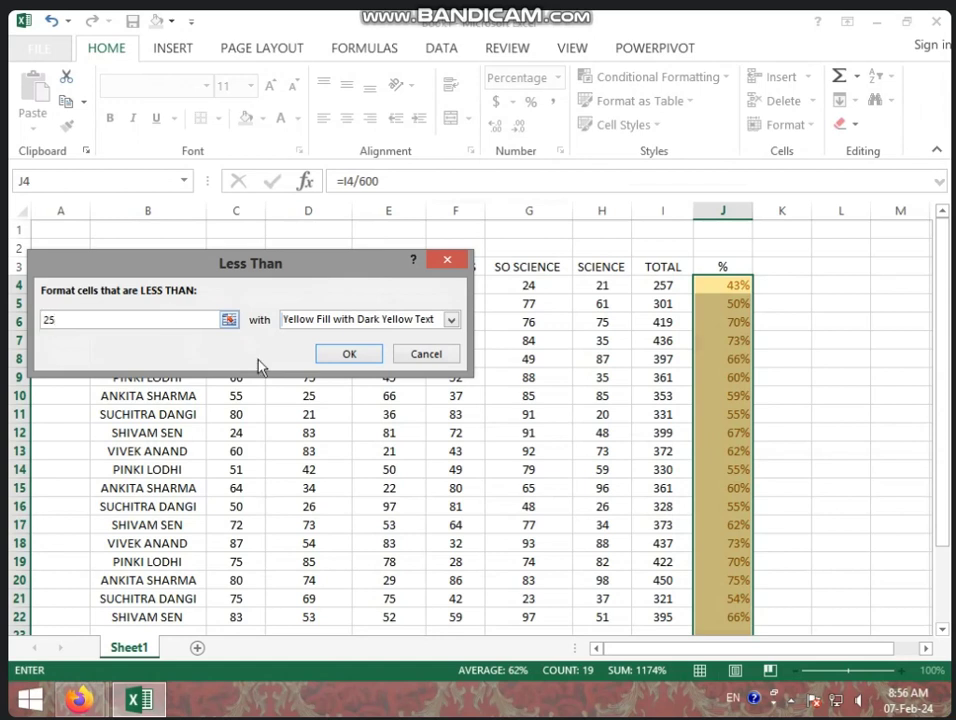
{"action": "left_click", "coordinate": [349, 354]}
{"action": "left_click", "coordinate": [508, 412]}
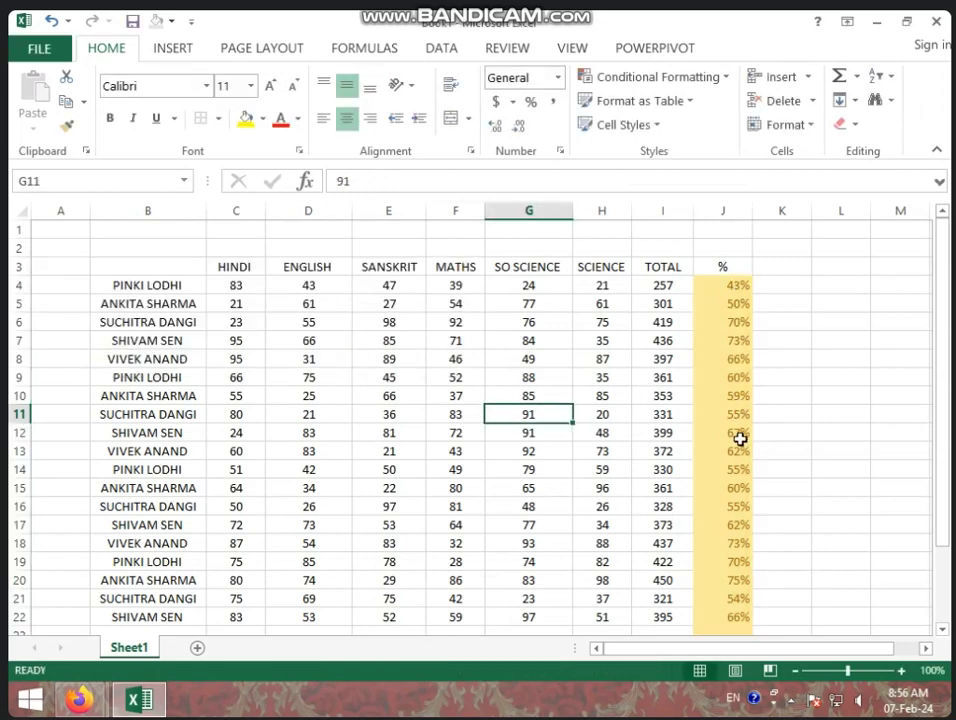
Step: Change the value in J21 to 25%
{"action": "scroll", "coordinate": [745, 495], "scroll_direction": "down", "scroll_amount": 2}
{"action": "left_click", "coordinate": [732, 486]}
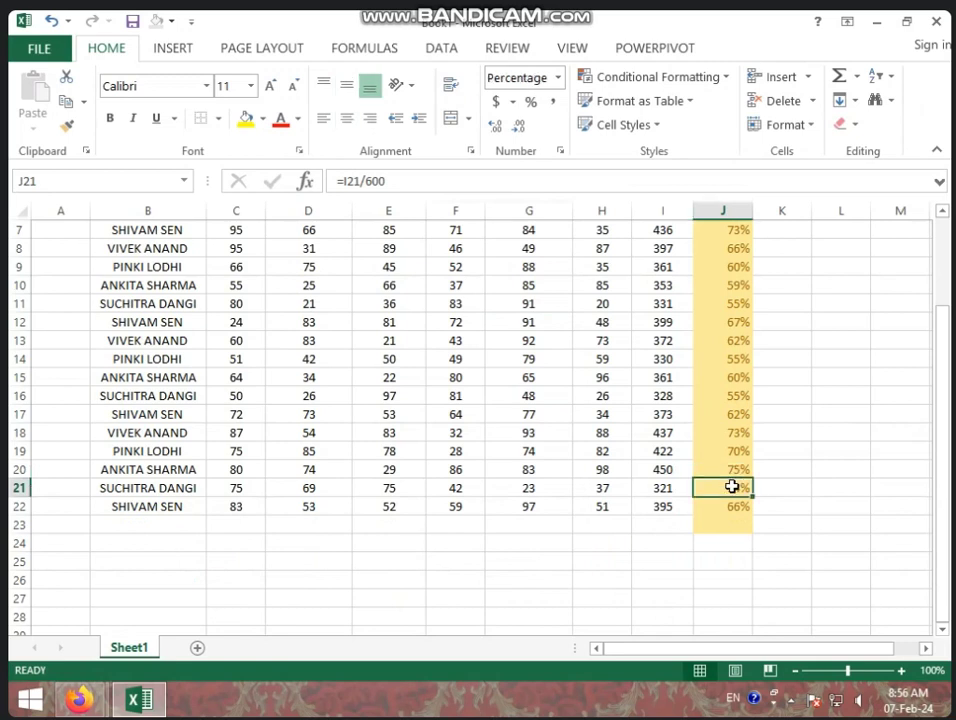
{"action": "type", "text": "25"}
{"action": "left_click", "coordinate": [815, 561]}
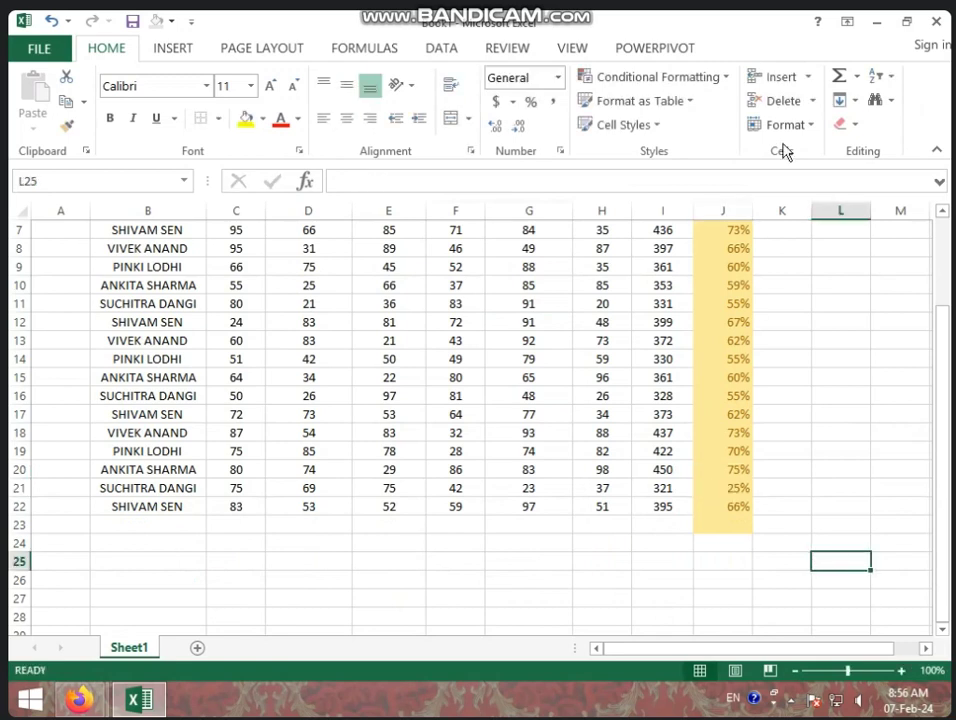